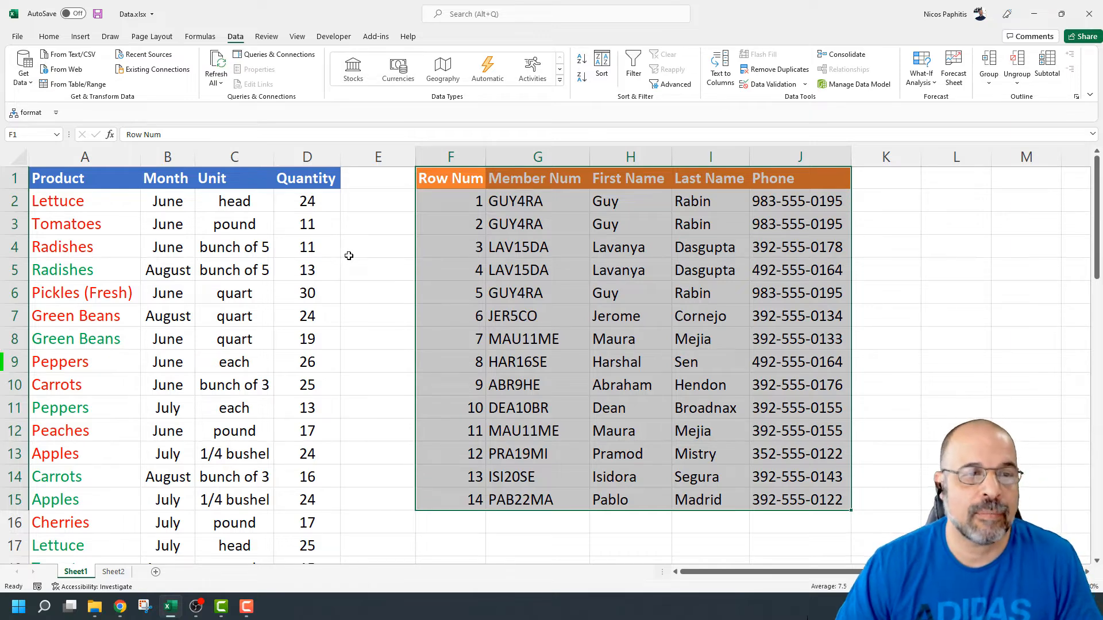
Step: Try deleting the whole of row 5 across both tables, and undo the deletion
{"action": "left_click_drag", "start_coordinate": [48, 248], "coordinate": [311, 341]}
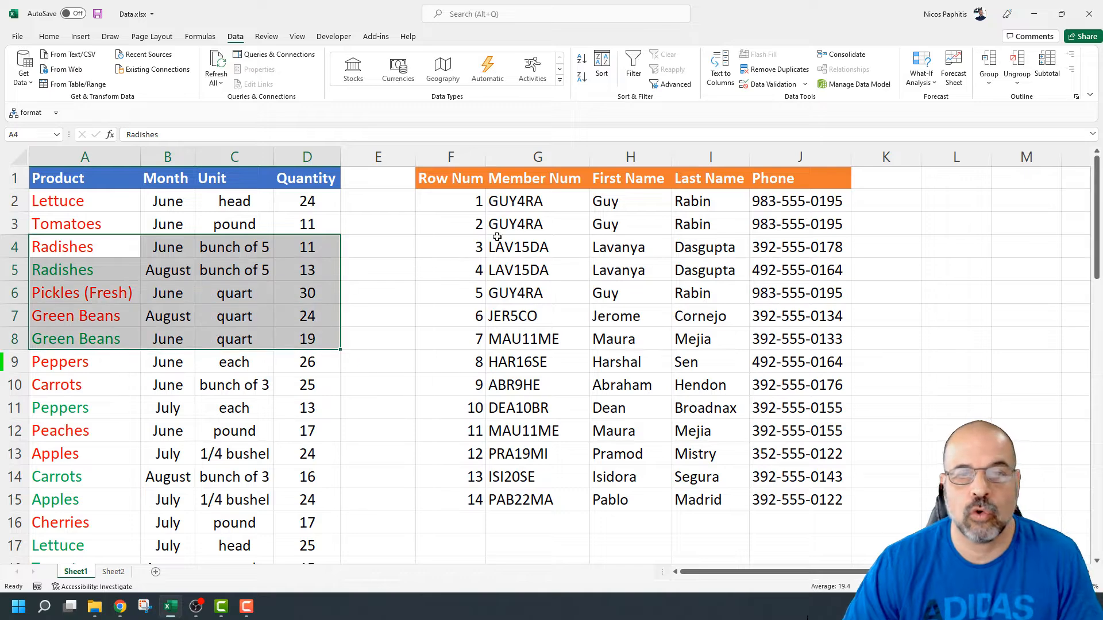
{"action": "left_click_drag", "start_coordinate": [513, 244], "coordinate": [805, 270]}
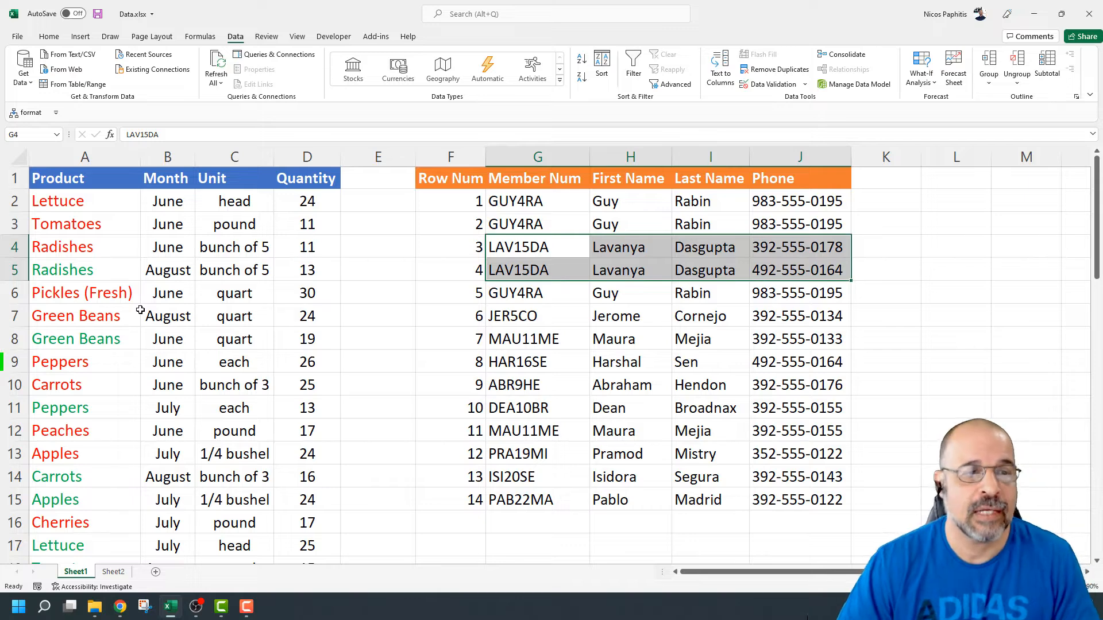
{"action": "left_click", "coordinate": [6, 247]}
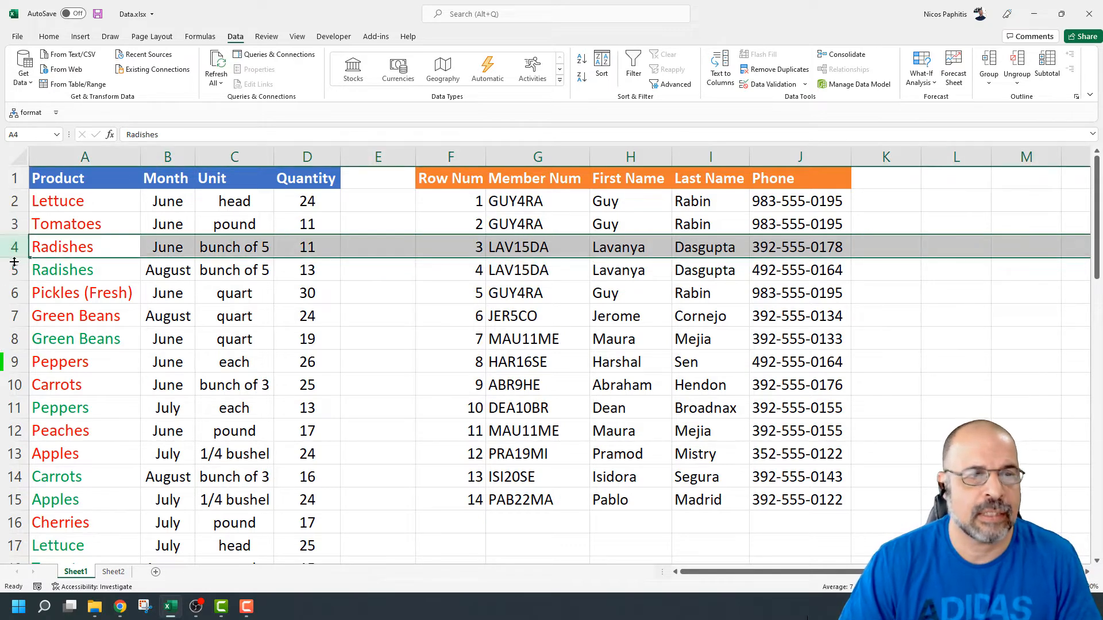
{"action": "left_click", "coordinate": [13, 270]}
{"action": "right_click", "coordinate": [14, 271]}
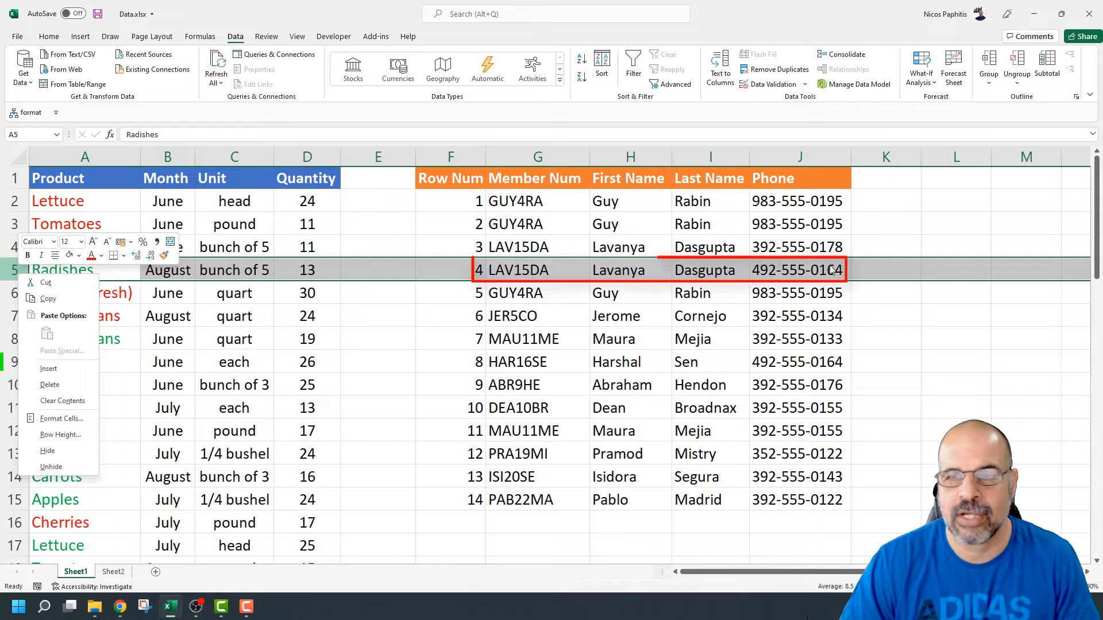
{"action": "left_click", "coordinate": [51, 386]}
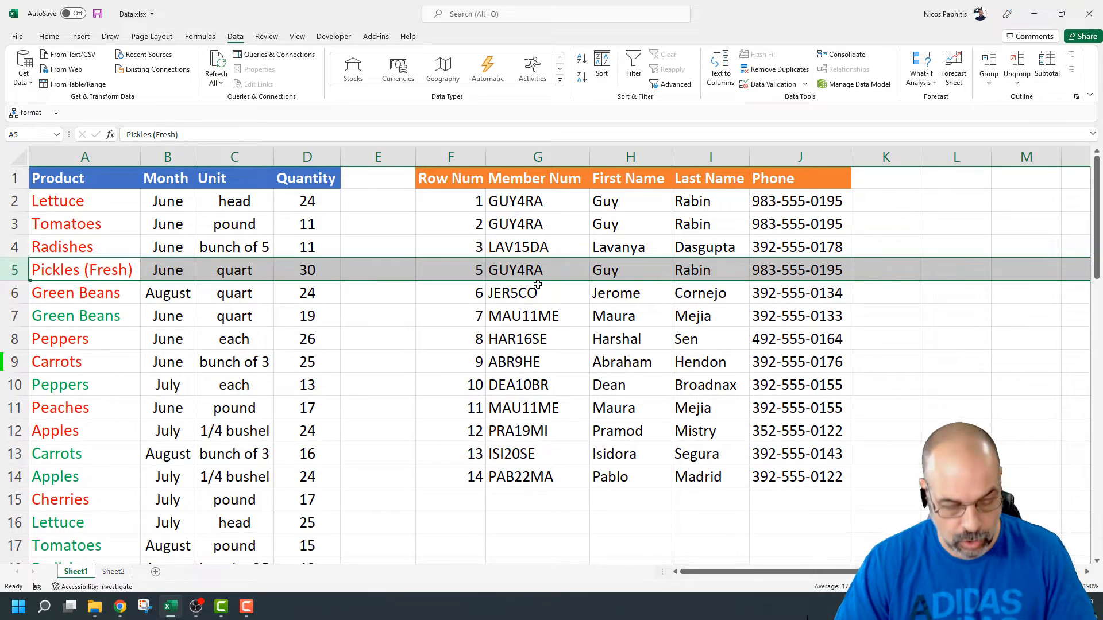
{"action": "key", "text": "ctrl+z"}
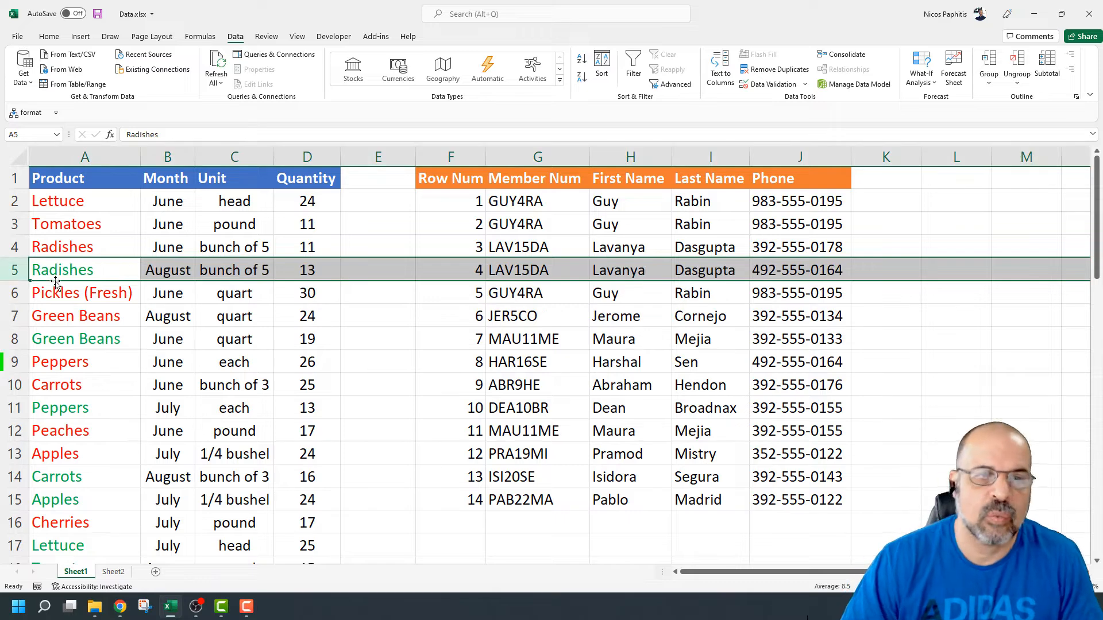
Step: Clear the second Radishes record in A5:D5, move the product records below it up one row, and undo both changes
{"action": "left_click_drag", "start_coordinate": [63, 271], "coordinate": [295, 269]}
{"action": "key", "text": "Delete"}
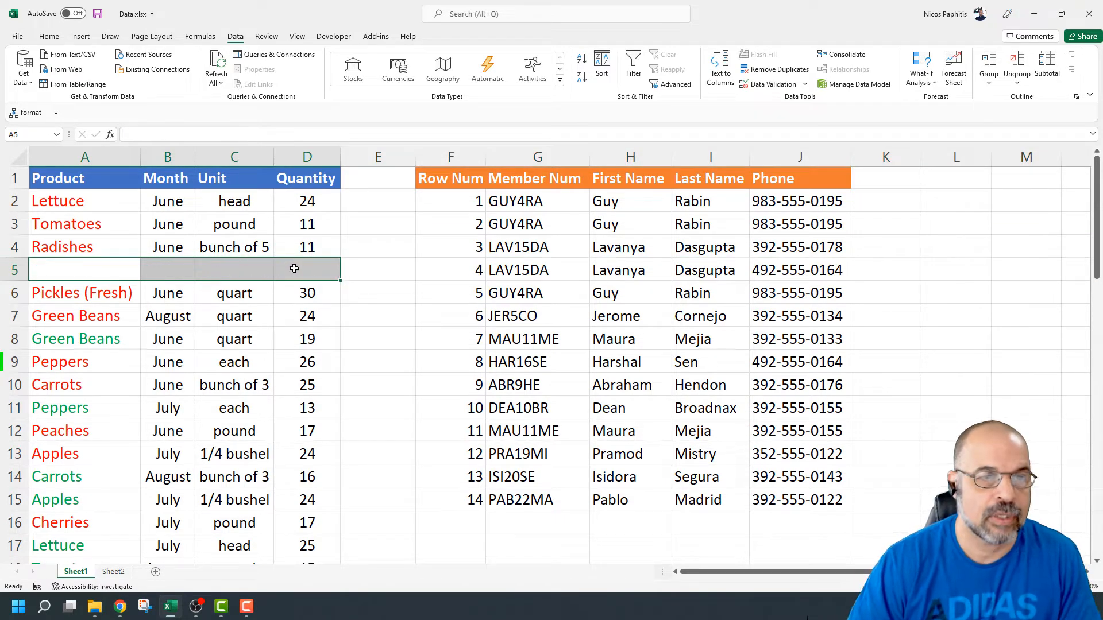
{"action": "mouse_move", "coordinate": [99, 291]}
{"action": "left_mouse_down"}
{"action": "mouse_move", "coordinate": [197, 337]}
{"action": "mouse_move", "coordinate": [245, 534]}
{"action": "mouse_move", "coordinate": [290, 546]}
{"action": "mouse_move", "coordinate": [286, 555]}
{"action": "left_mouse_up"}
{"action": "left_click_drag", "start_coordinate": [184, 285], "coordinate": [183, 270]}
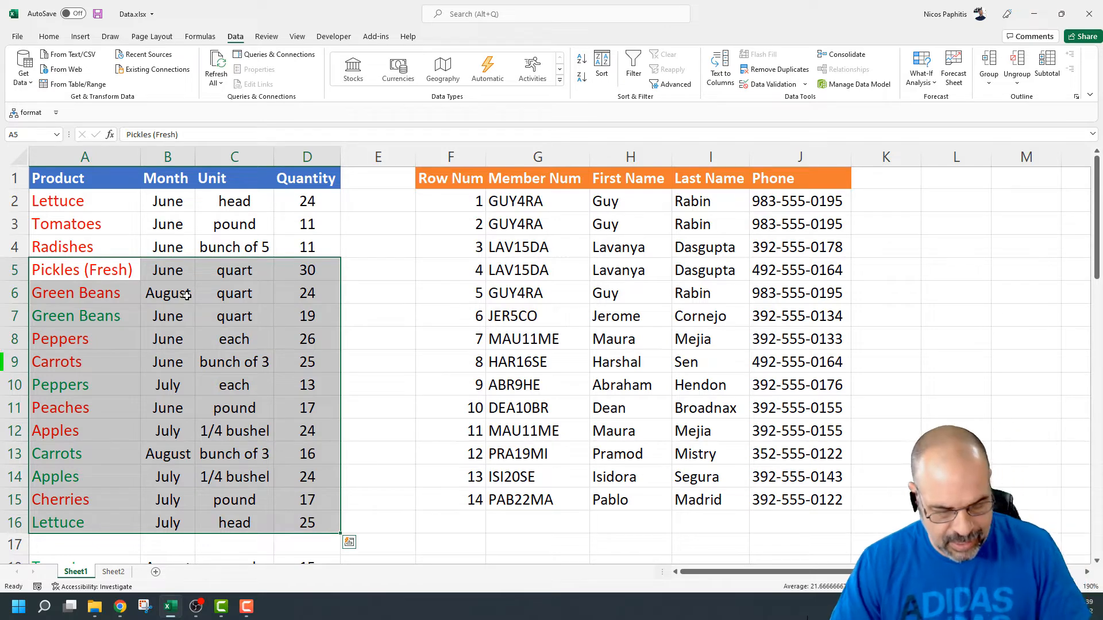
{"action": "key", "text": "ctrl+z"}
{"action": "key", "text": "ctrl+z"}
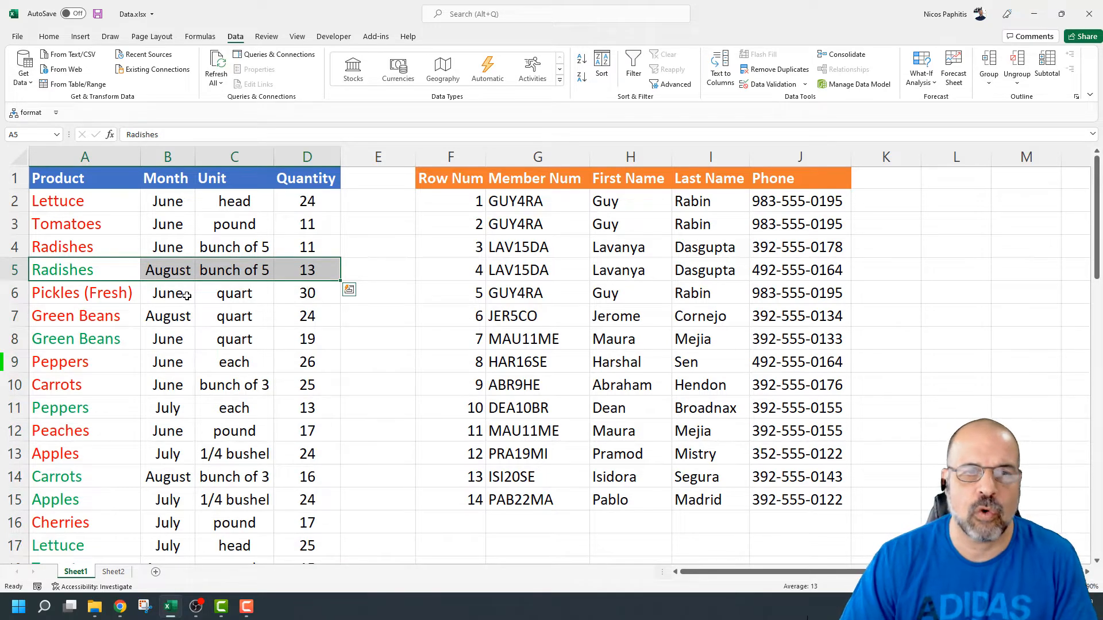
Step: Compare the two Radishes records in A4:D5, column by column, for duplicate values
{"action": "left_click", "coordinate": [390, 267]}
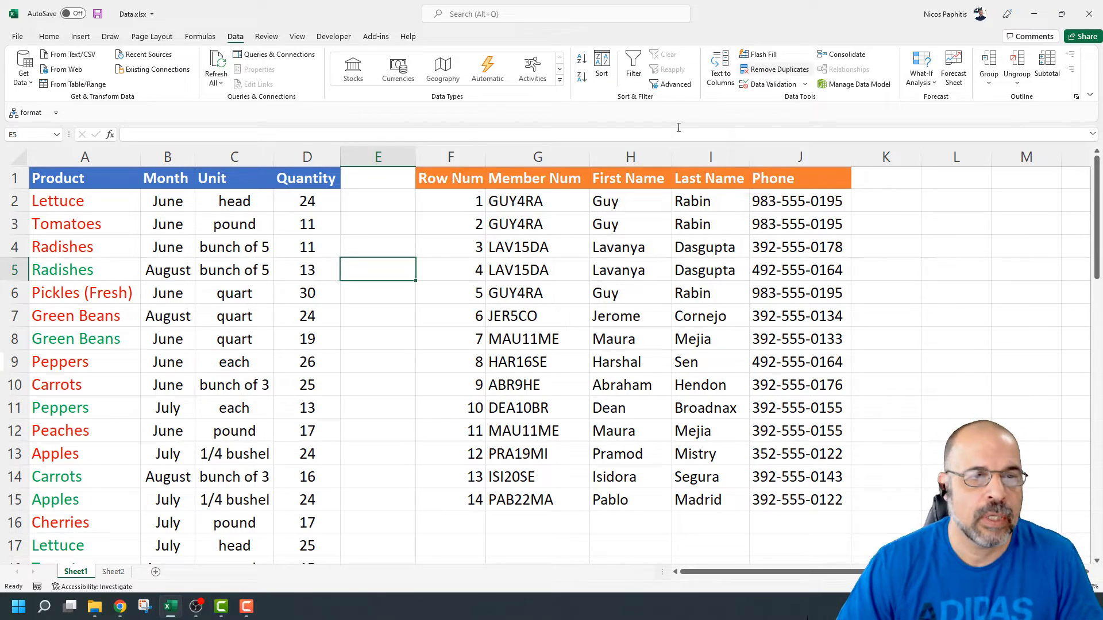
{"action": "scroll", "coordinate": [339, 346], "scroll_direction": "up", "scroll_amount": 4, "text": "ctrl"}
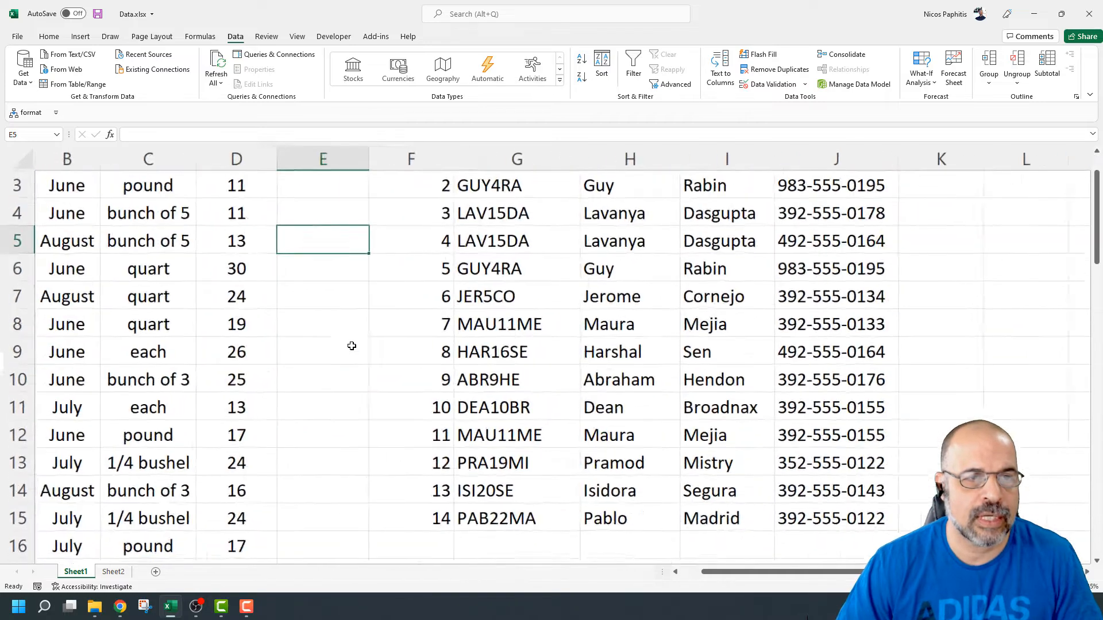
{"action": "left_click", "coordinate": [696, 575]}
{"action": "left_click", "coordinate": [74, 290]}
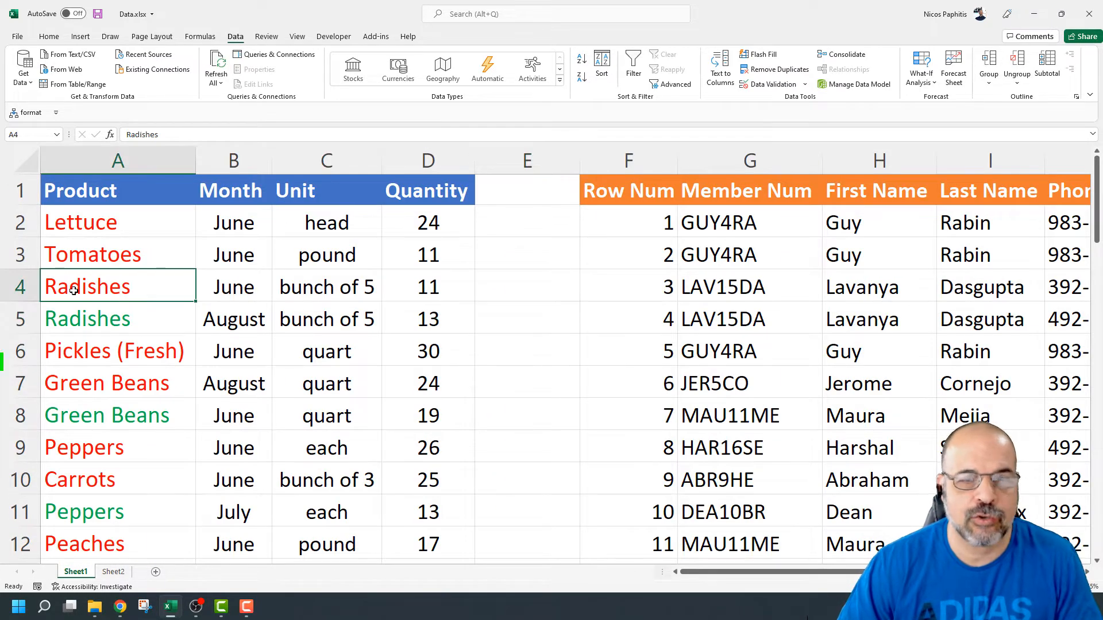
{"action": "left_click_drag", "start_coordinate": [87, 292], "coordinate": [423, 315]}
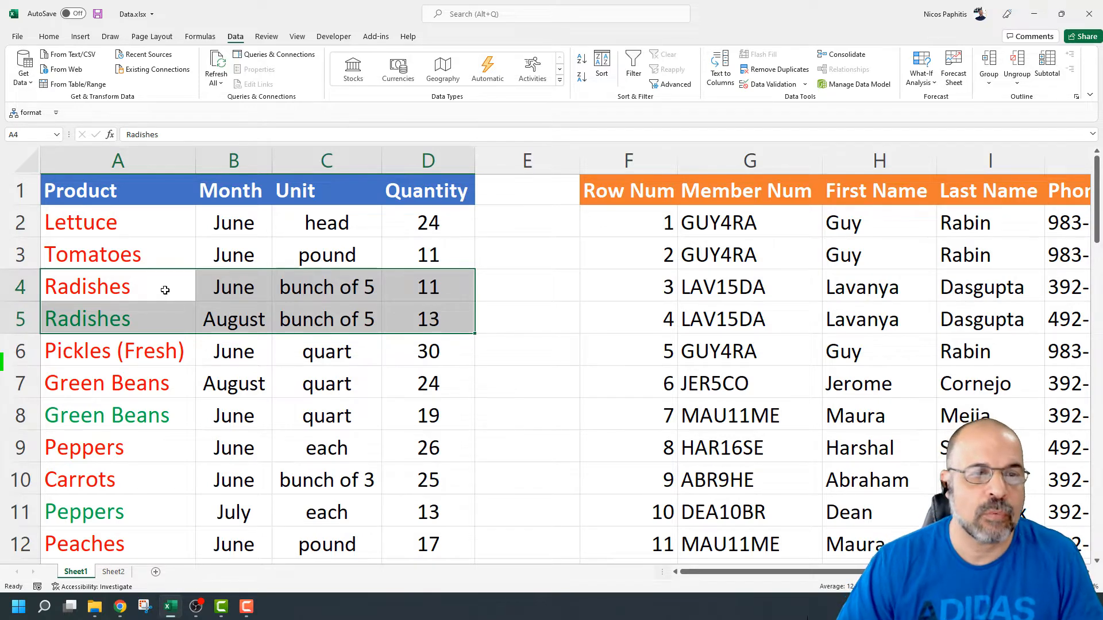
{"action": "left_click_drag", "start_coordinate": [155, 284], "coordinate": [147, 312]}
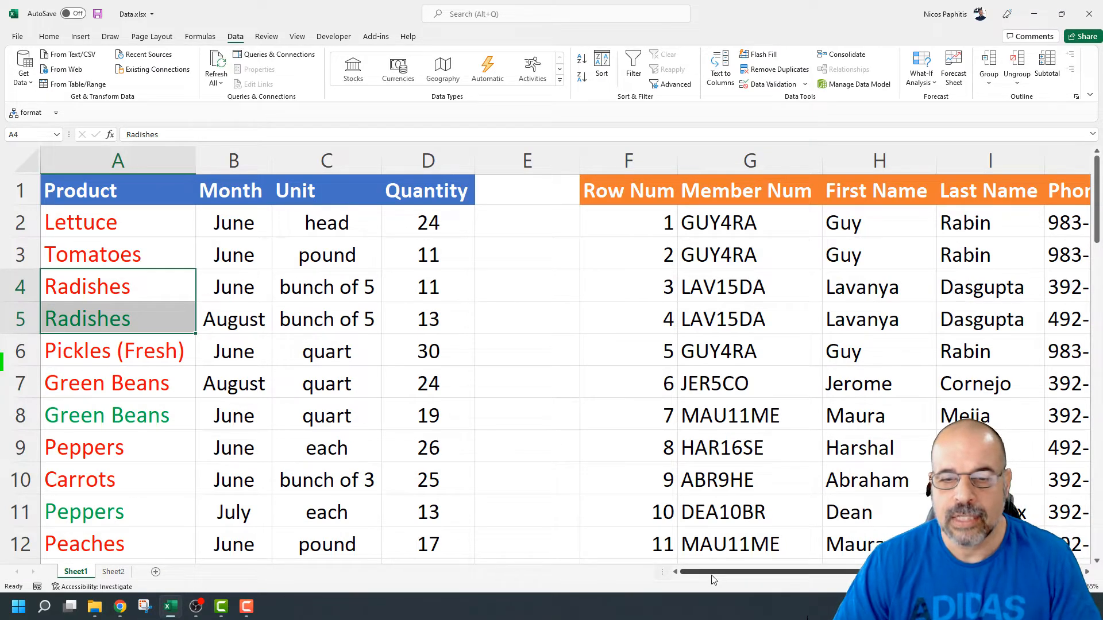
Step: Compare the member number, names and phone number of the two member records in G4:J5
{"action": "left_click_drag", "start_coordinate": [712, 577], "coordinate": [756, 577]}
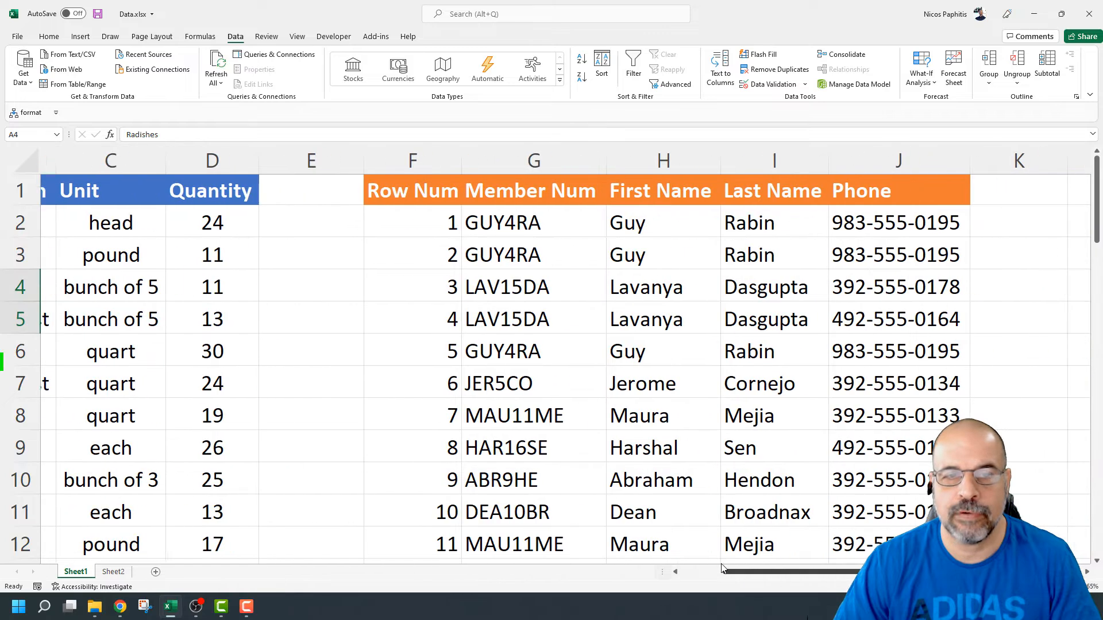
{"action": "left_click_drag", "start_coordinate": [472, 287], "coordinate": [486, 312]}
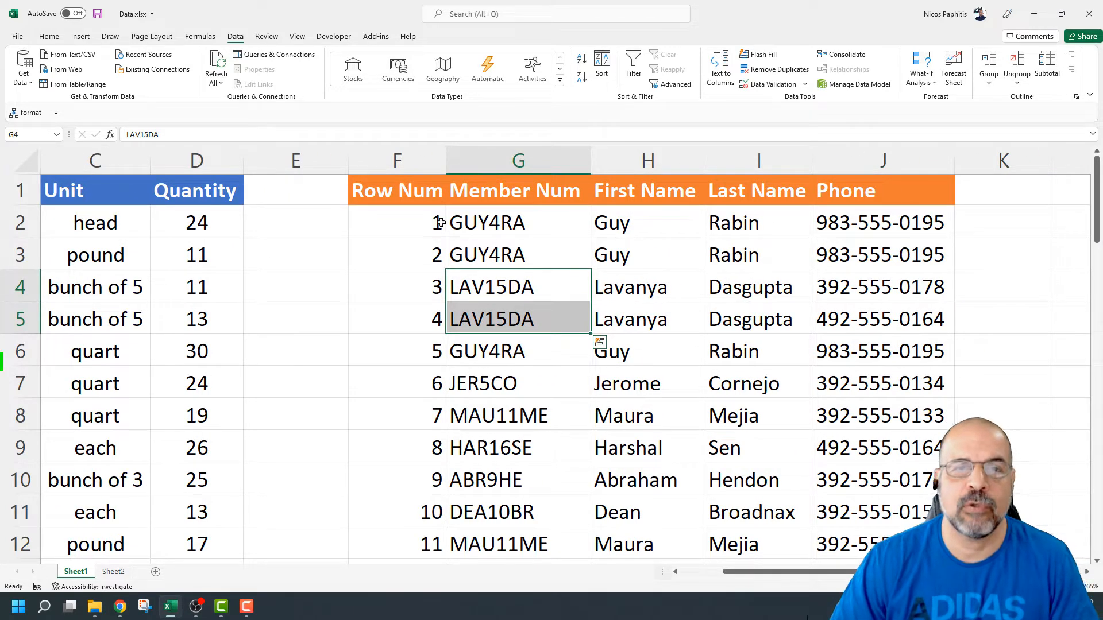
{"action": "left_click", "coordinate": [485, 284]}
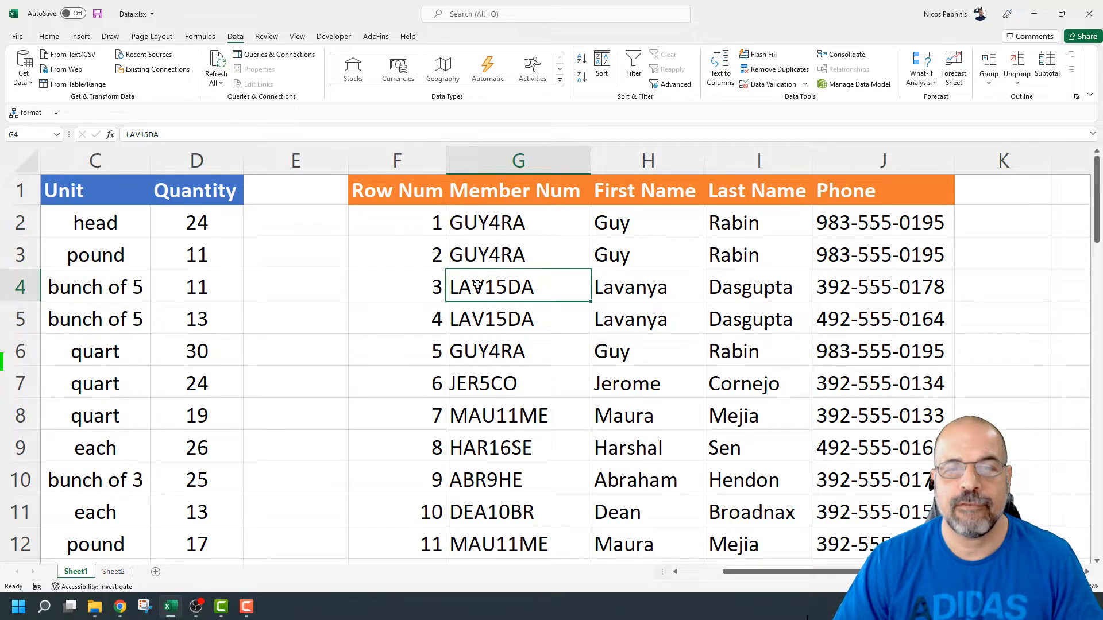
{"action": "left_click_drag", "start_coordinate": [574, 292], "coordinate": [758, 309]}
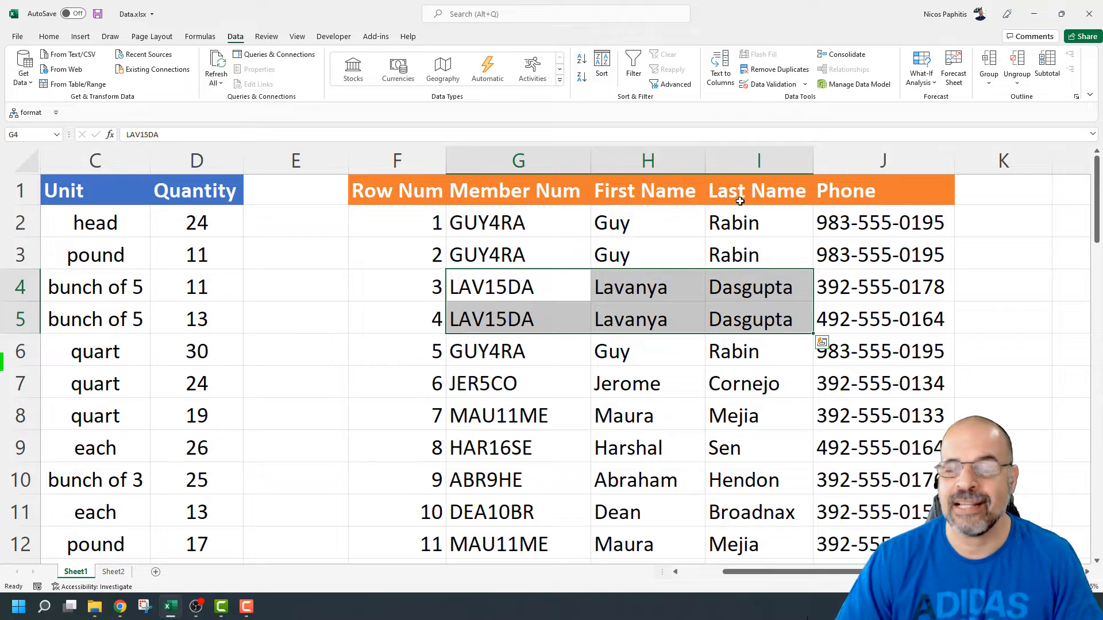
{"action": "left_click", "coordinate": [638, 347]}
{"action": "left_click_drag", "start_coordinate": [526, 288], "coordinate": [828, 315]}
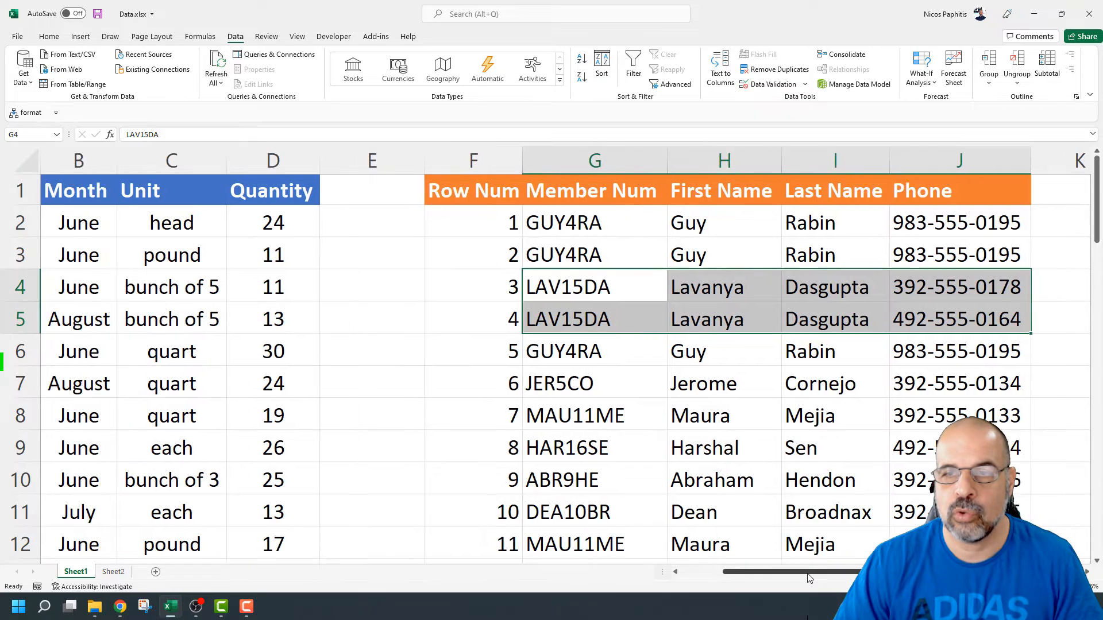
{"action": "left_click", "coordinate": [638, 414]}
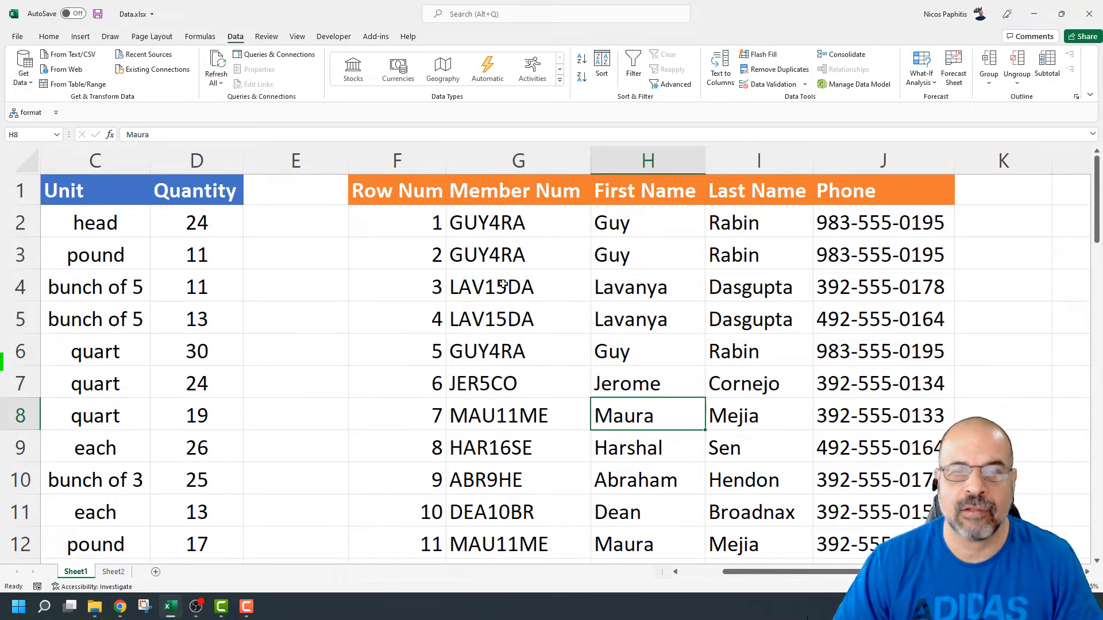
{"action": "left_click_drag", "start_coordinate": [503, 283], "coordinate": [496, 321]}
{"action": "left_click_drag", "start_coordinate": [863, 282], "coordinate": [885, 320]}
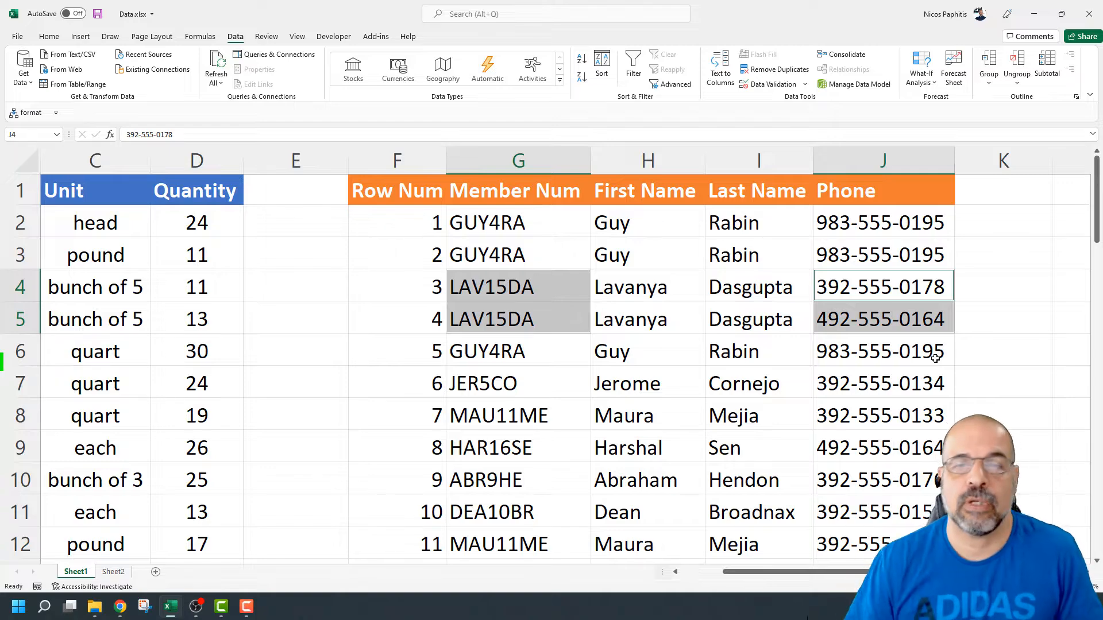
Step: Copy the product table A1:D19 and paste the copy starting at cell L1
{"action": "left_click_drag", "start_coordinate": [874, 572], "coordinate": [773, 579]}
{"action": "scroll", "coordinate": [479, 430], "scroll_direction": "down", "scroll_amount": 2, "text": "ctrl"}
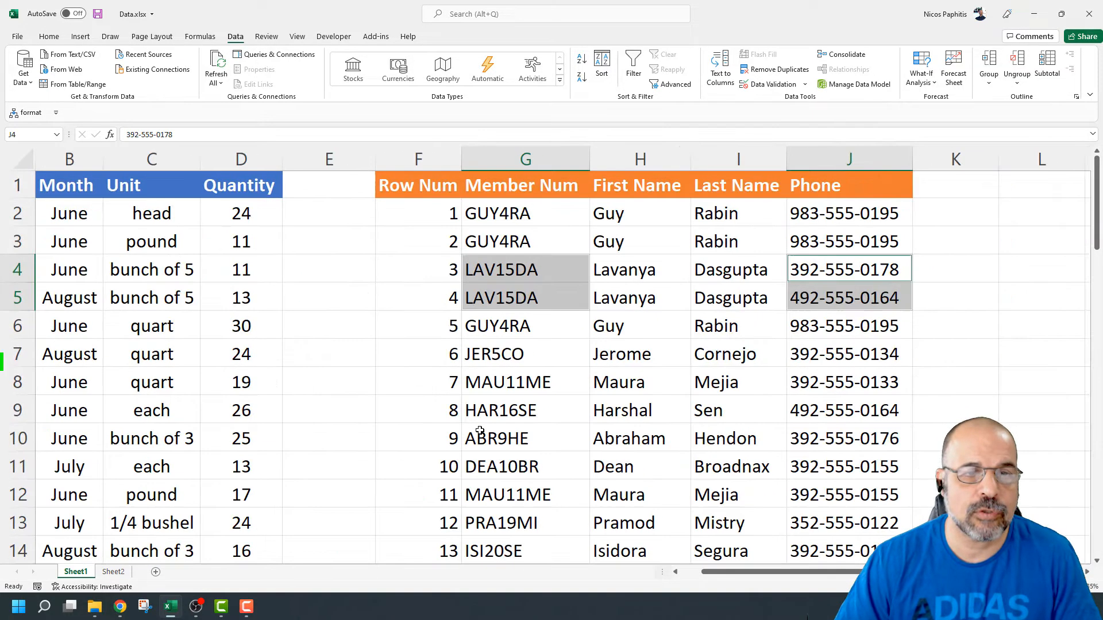
{"action": "left_click_drag", "start_coordinate": [692, 576], "coordinate": [681, 576]}
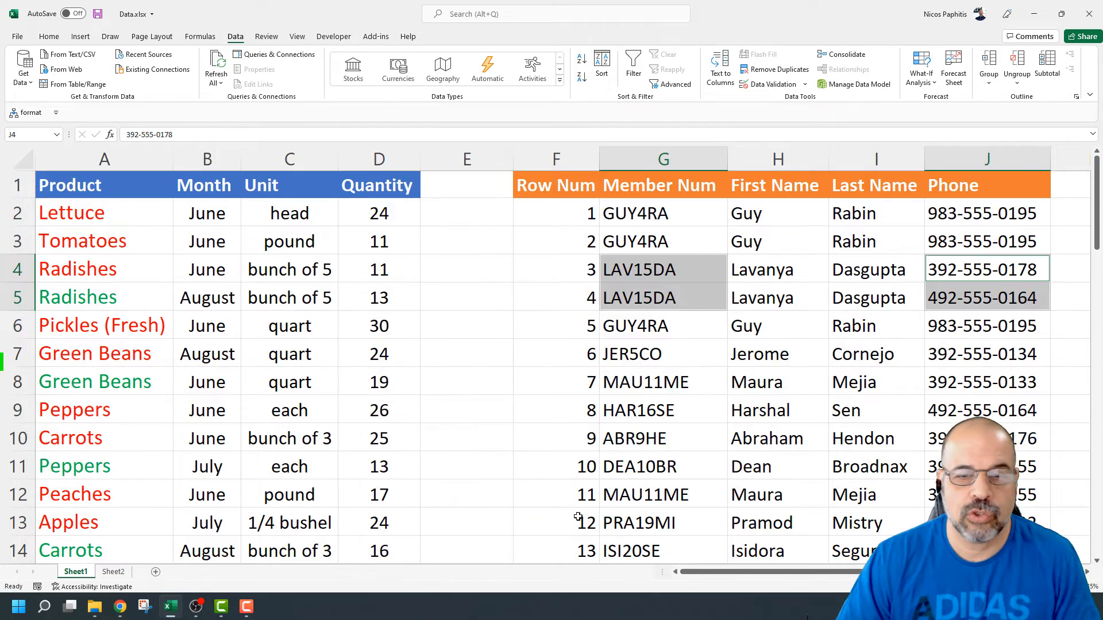
{"action": "scroll", "coordinate": [538, 441], "scroll_direction": "down", "scroll_amount": 4, "text": "ctrl"}
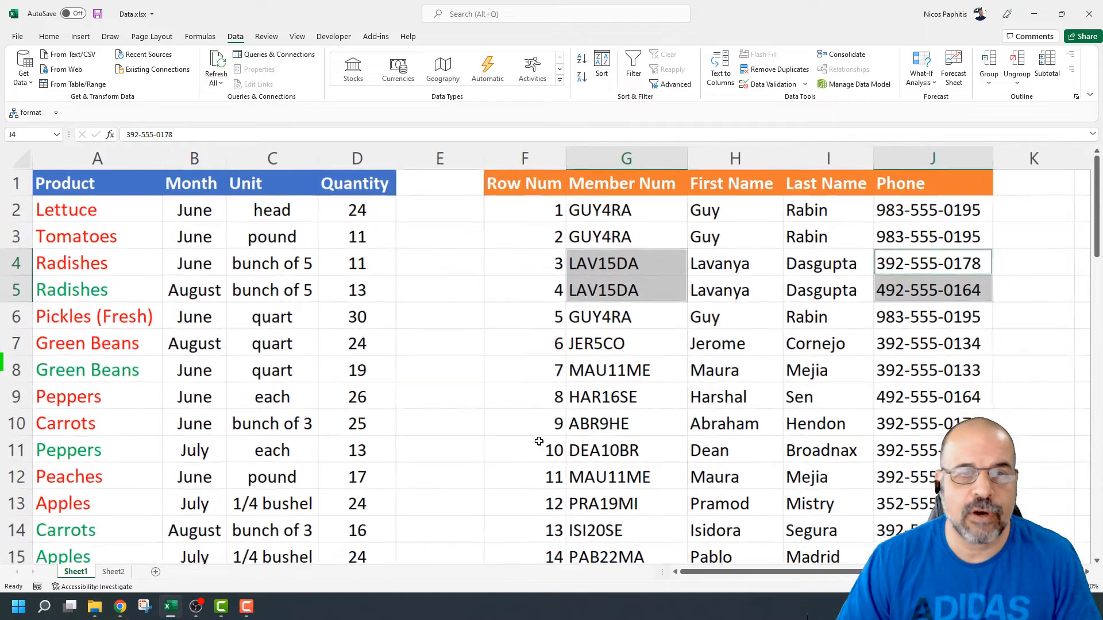
{"action": "scroll", "coordinate": [539, 442], "scroll_direction": "down", "scroll_amount": 1, "text": "ctrl"}
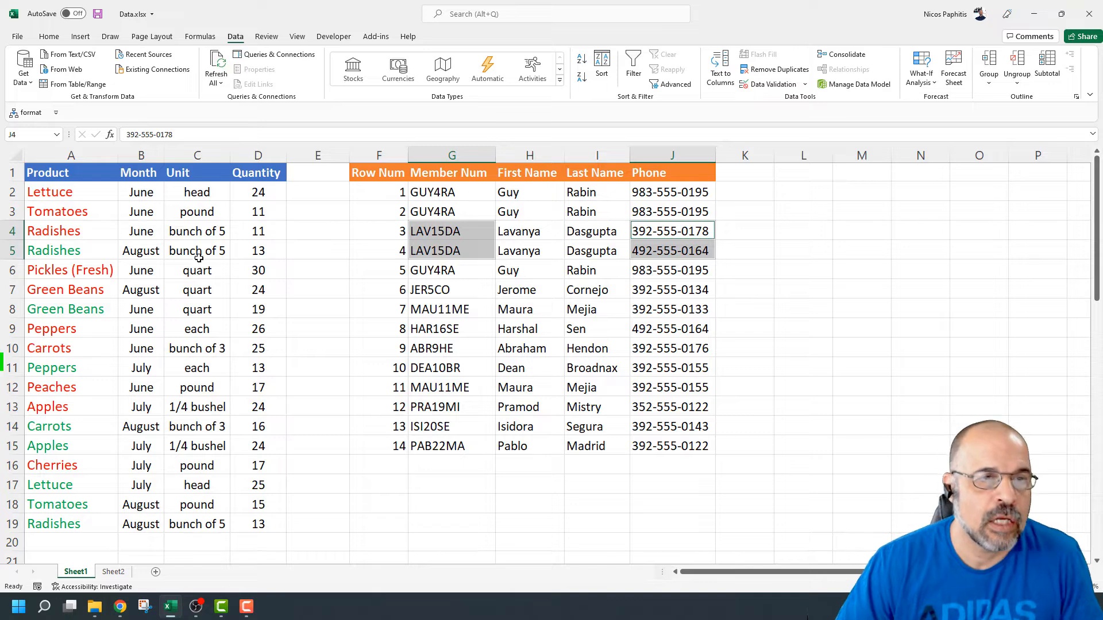
{"action": "left_click_drag", "start_coordinate": [83, 173], "coordinate": [276, 520]}
{"action": "key", "text": "ctrl+c"}
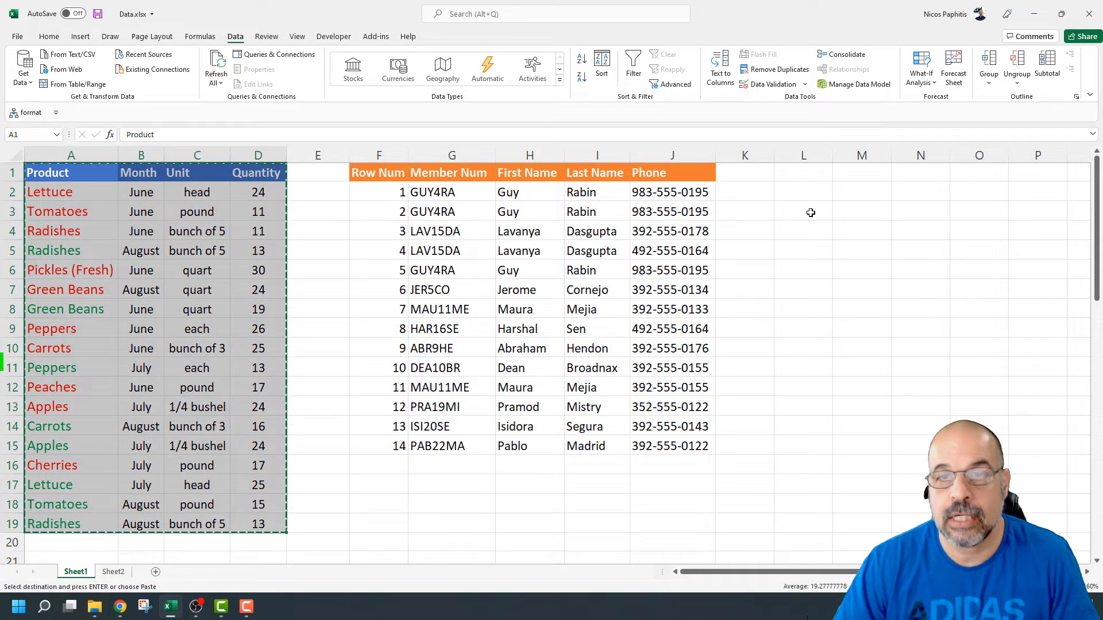
{"action": "left_click", "coordinate": [807, 173]}
{"action": "key", "text": "ctrl+v"}
Step: Widen column L to fit the product names in the pasted table
{"action": "left_click_drag", "start_coordinate": [761, 573], "coordinate": [783, 574]}
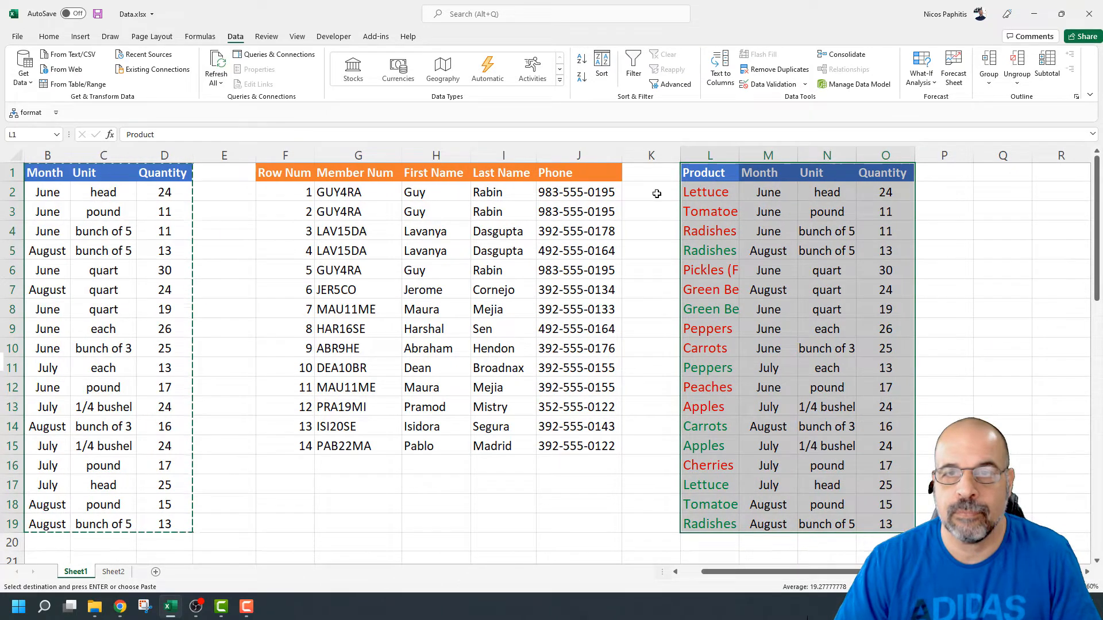
{"action": "double_click", "coordinate": [739, 155]}
{"action": "left_click_drag", "start_coordinate": [775, 578], "coordinate": [797, 574]}
{"action": "left_click", "coordinate": [687, 171]}
{"action": "left_click", "coordinate": [674, 218]}
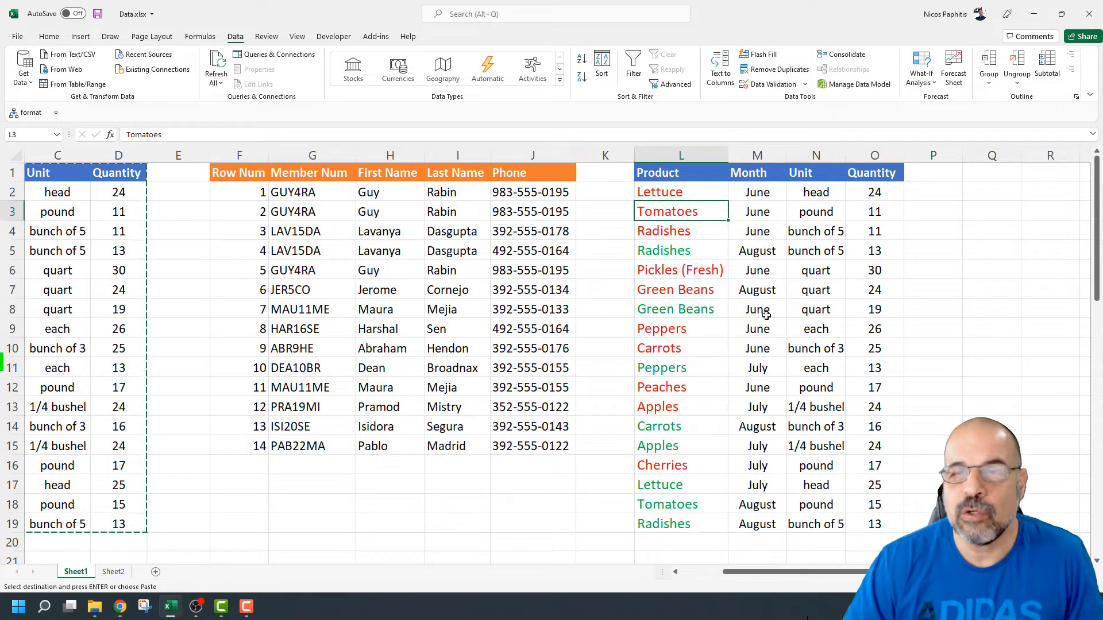
Step: Open Remove Duplicates for the copied product table from a single cell inside it, and cancel without removing anything
{"action": "left_click", "coordinate": [752, 330]}
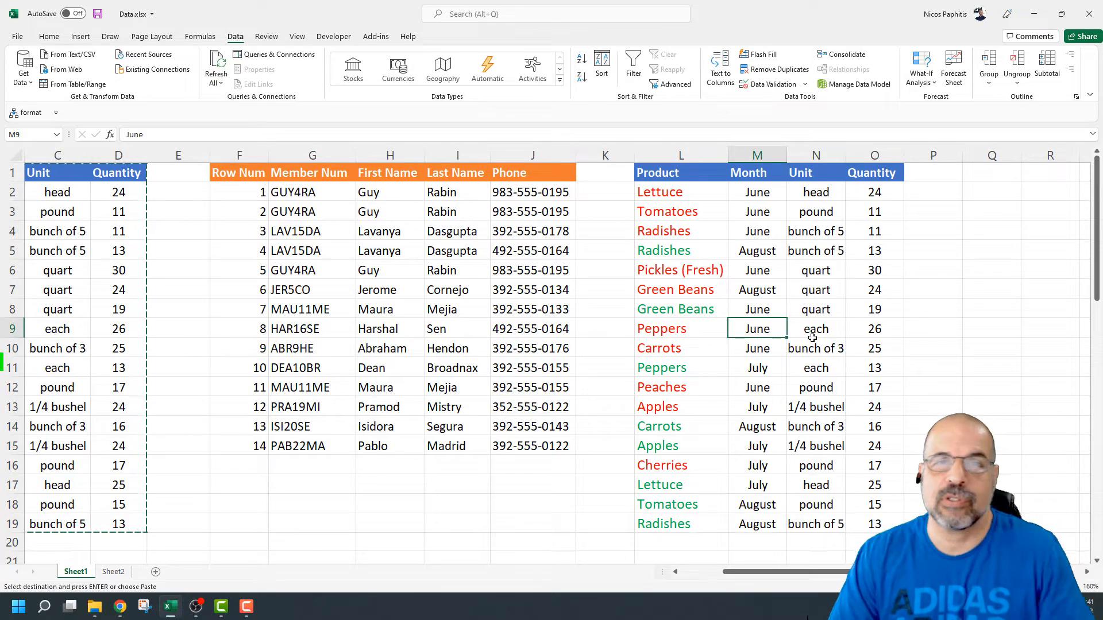
{"action": "left_click", "coordinate": [809, 291]}
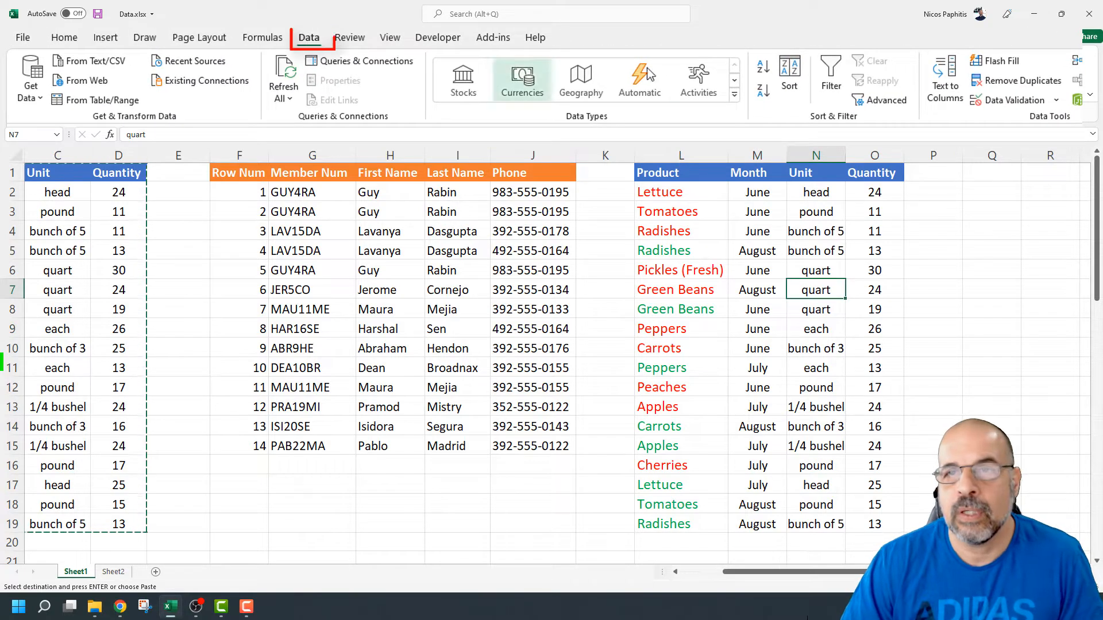
{"action": "left_click", "coordinate": [995, 83]}
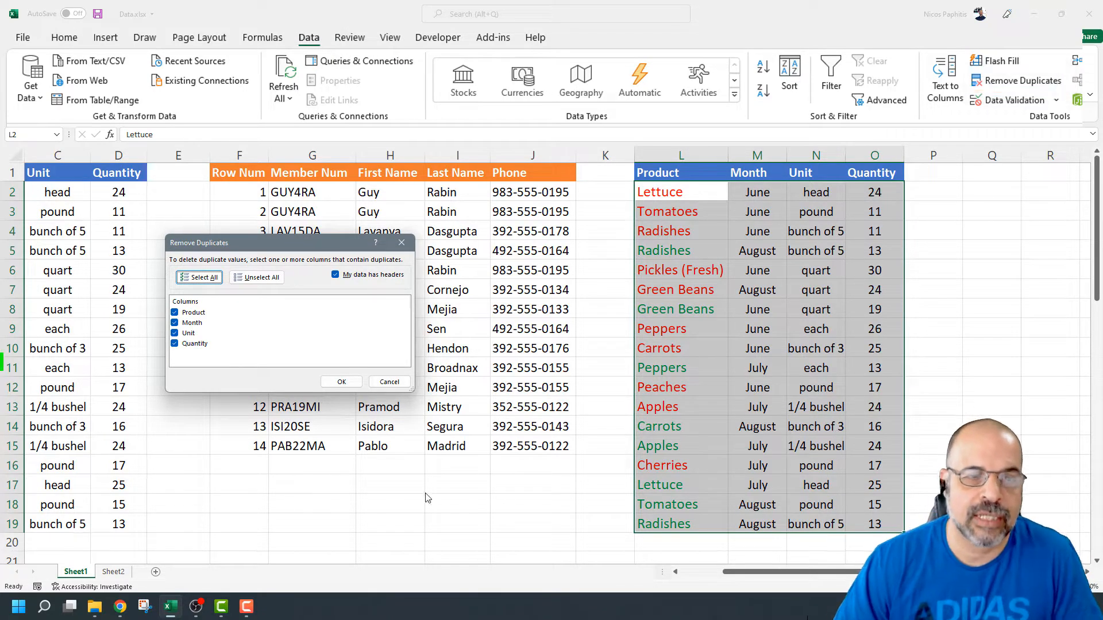
{"action": "left_click", "coordinate": [388, 382]}
{"action": "left_click", "coordinate": [816, 289]}
Step: Try clearing the Pickles (Fresh) record in L6:O6 of the copied table, and undo the clearing
{"action": "left_click_drag", "start_coordinate": [669, 270], "coordinate": [856, 267]}
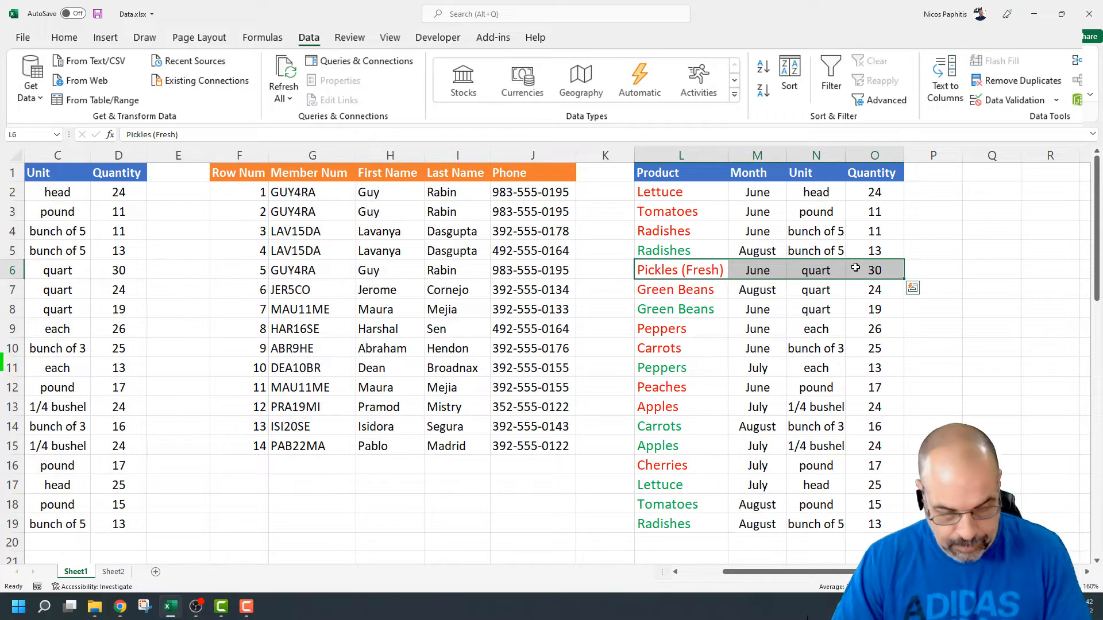
{"action": "key", "text": "Delete"}
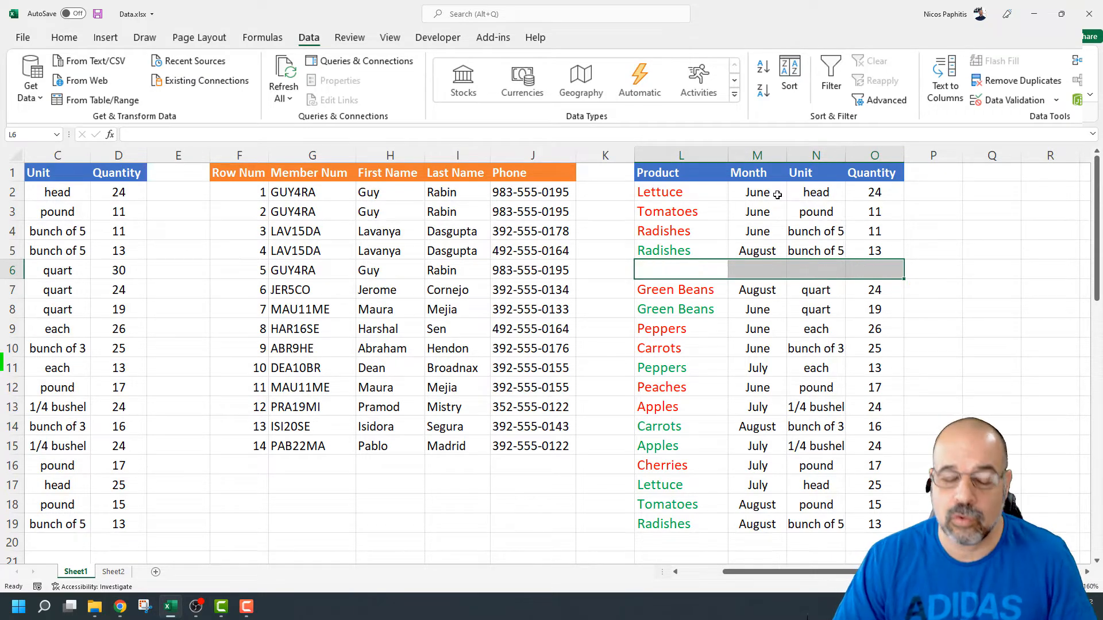
{"action": "key", "text": "ctrl+z"}
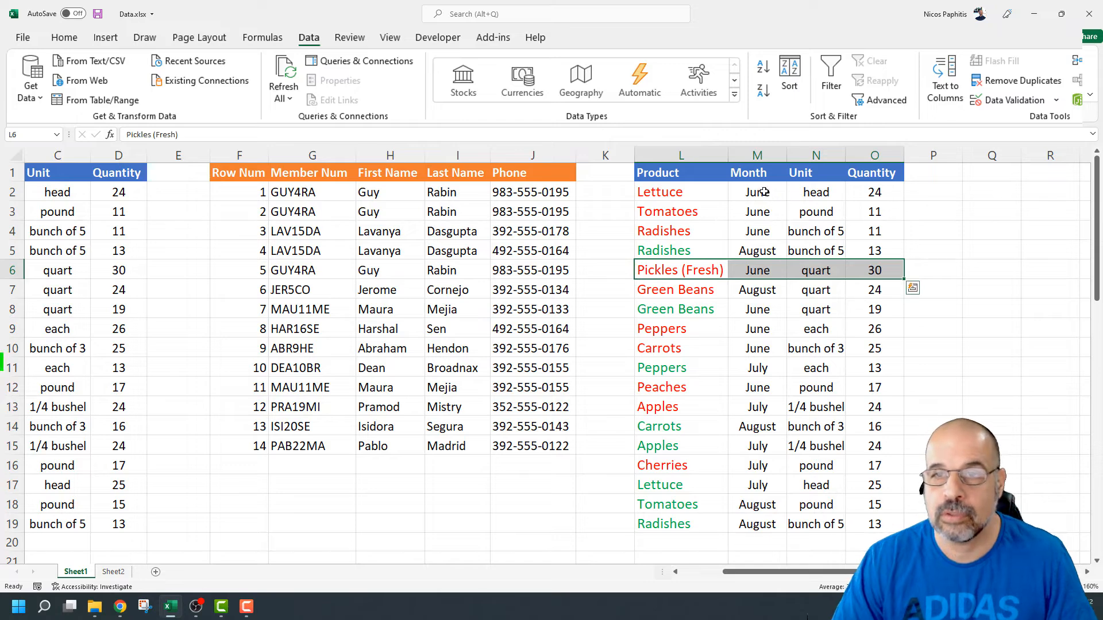
Step: Try clearing the Month column M1:M19 of the copied product table, and undo the clearing
{"action": "left_click_drag", "start_coordinate": [764, 193], "coordinate": [780, 445]}
{"action": "left_click_drag", "start_coordinate": [757, 172], "coordinate": [771, 472]}
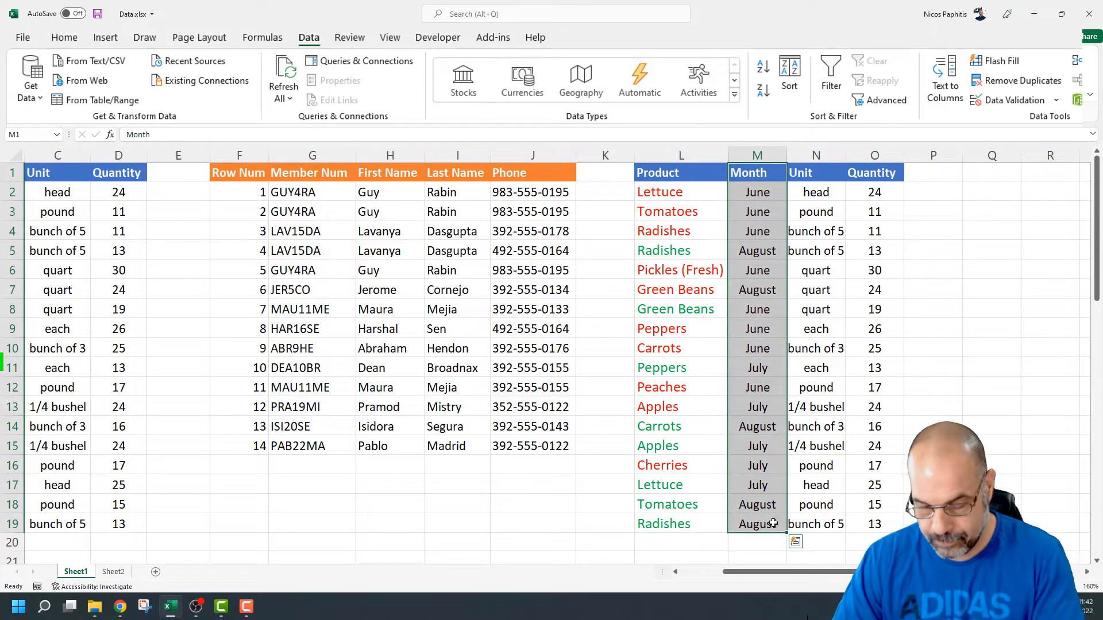
{"action": "key", "text": "Delete"}
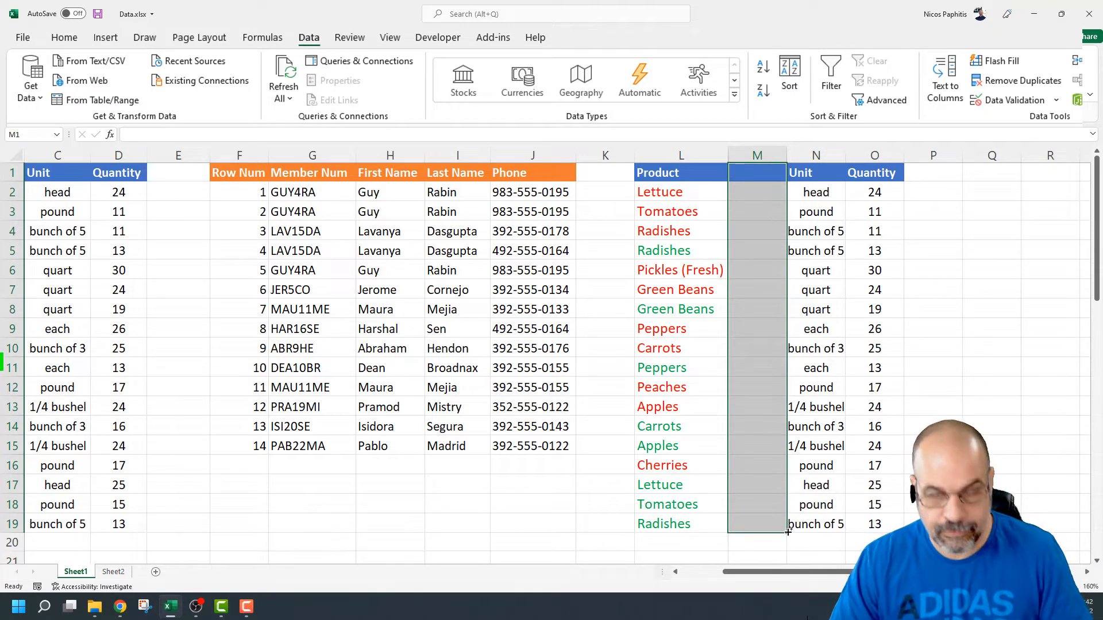
{"action": "key", "text": "ctrl+z"}
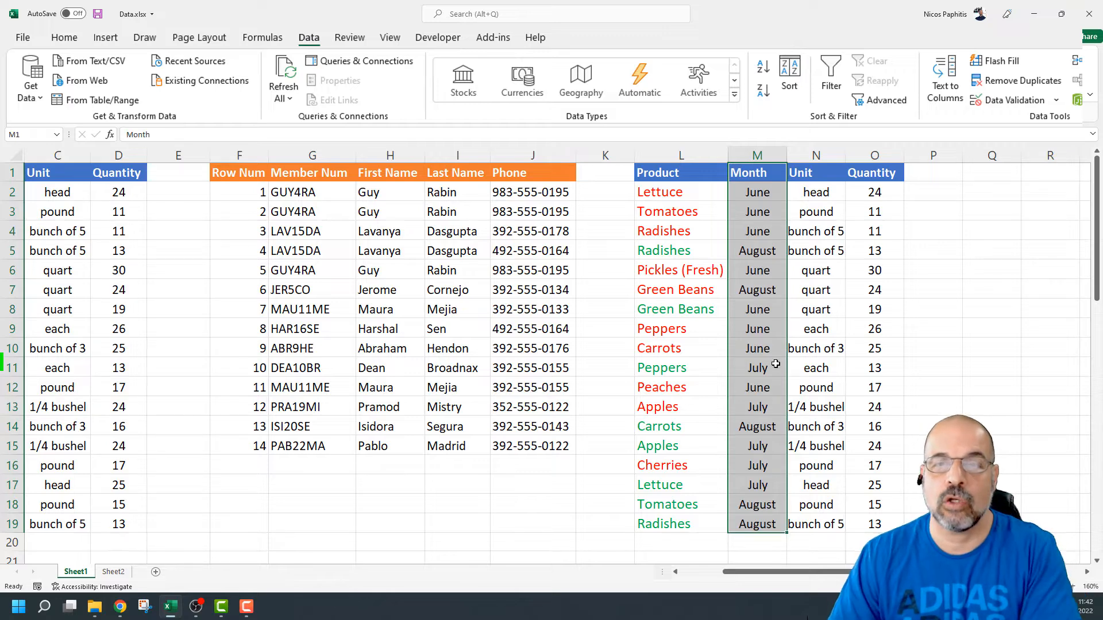
{"action": "left_click", "coordinate": [796, 256]}
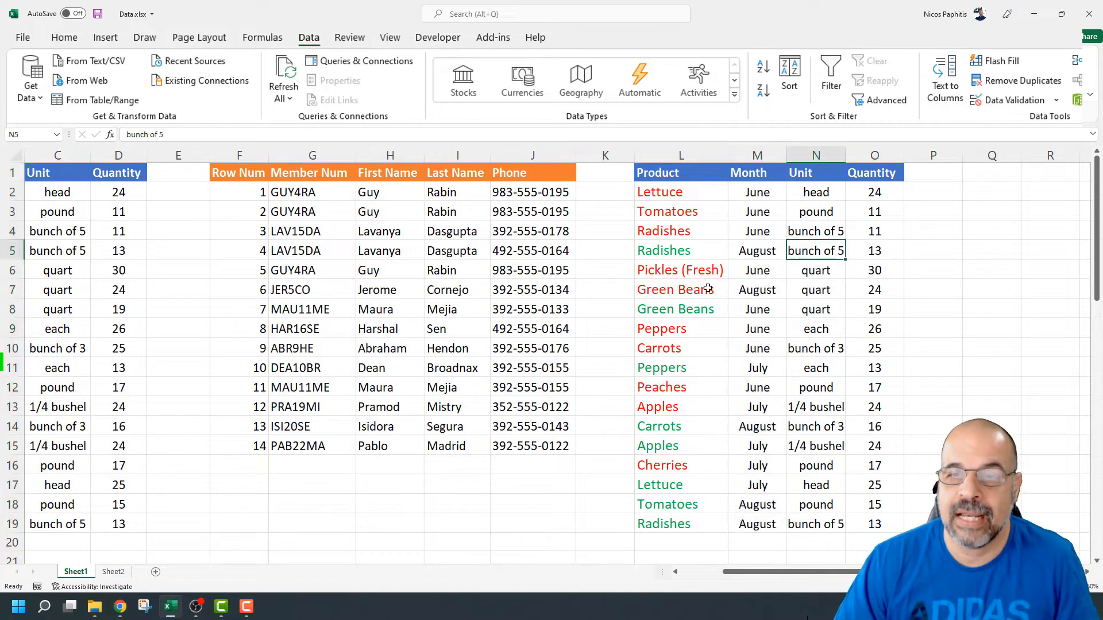
Step: Remove duplicates from the copied product table, comparing Product, Month, Unit and Quantity with headers included
{"action": "left_click", "coordinate": [768, 352]}
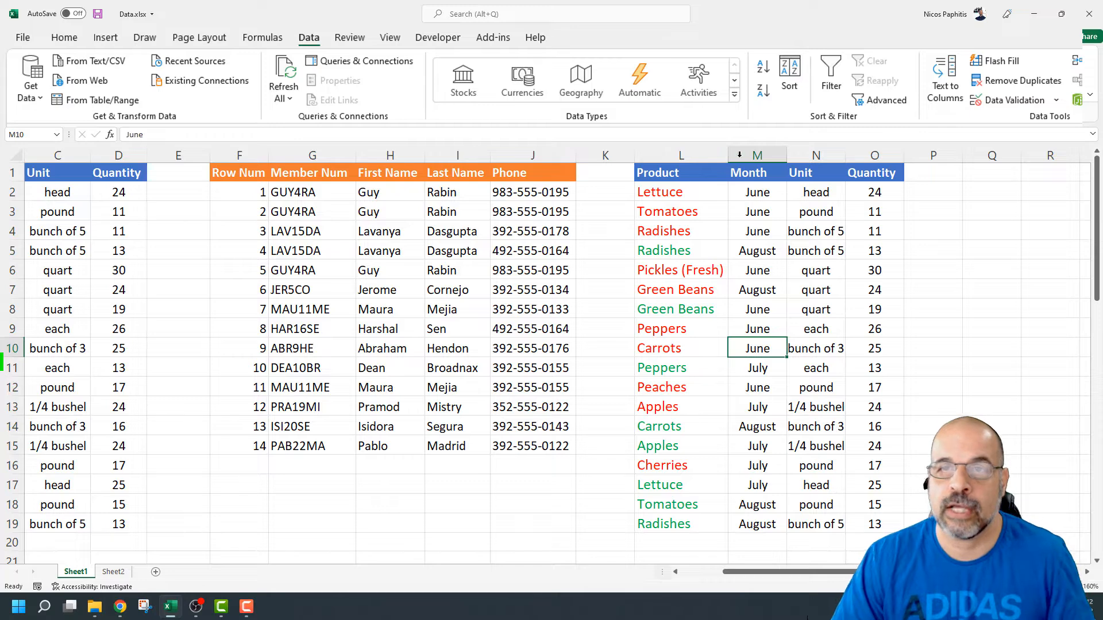
{"action": "key", "text": "alt+a"}
{"action": "key", "text": "m"}
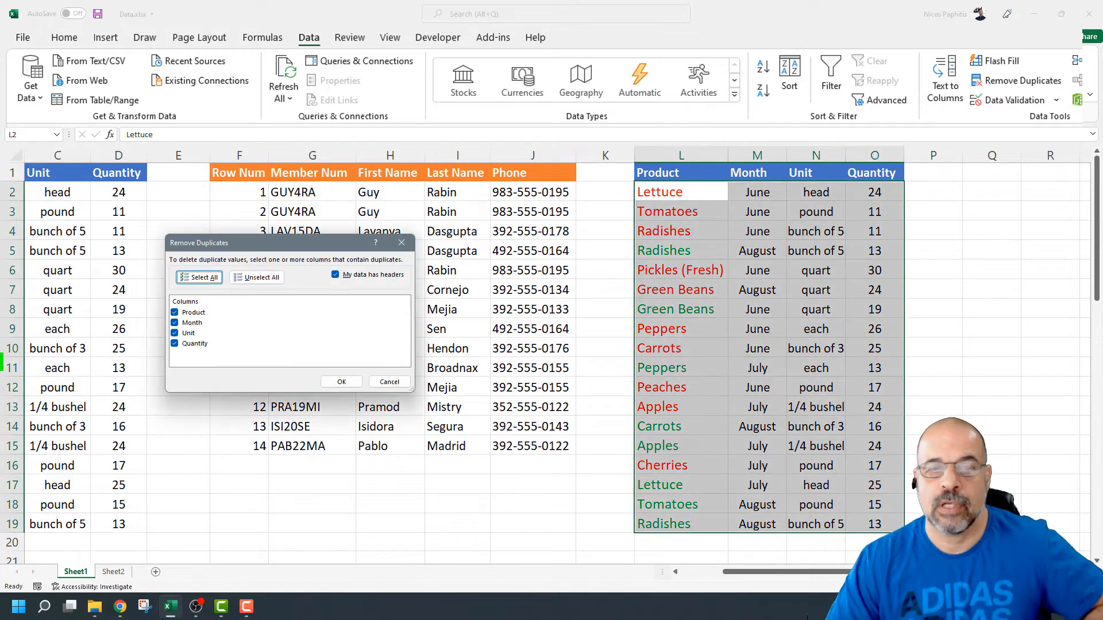
{"action": "left_click_drag", "start_coordinate": [287, 237], "coordinate": [484, 227]}
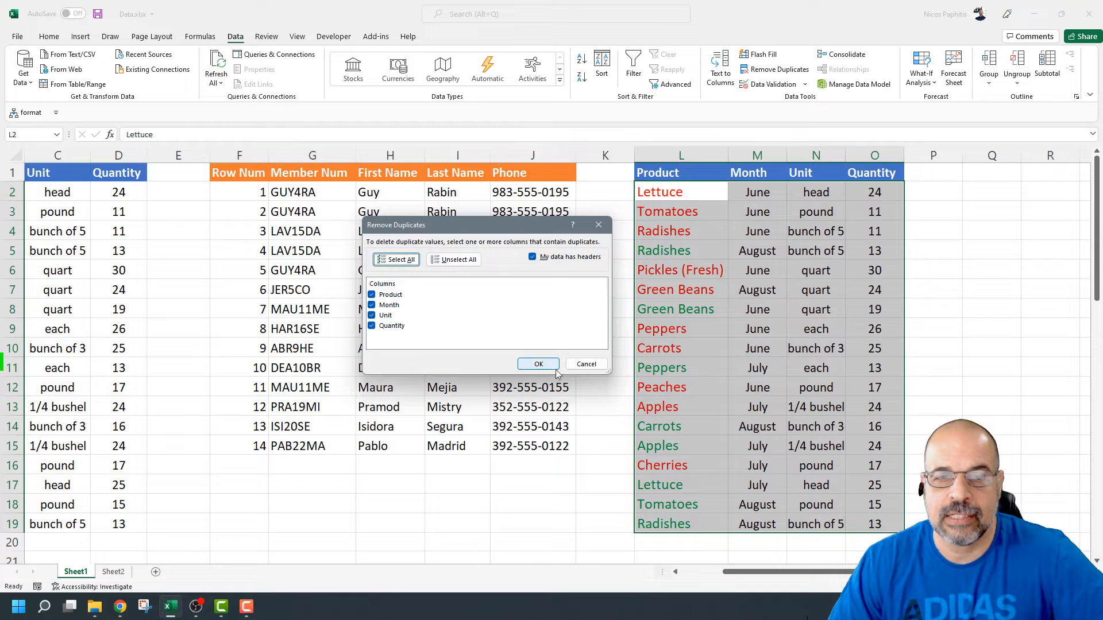
{"action": "left_click", "coordinate": [539, 364]}
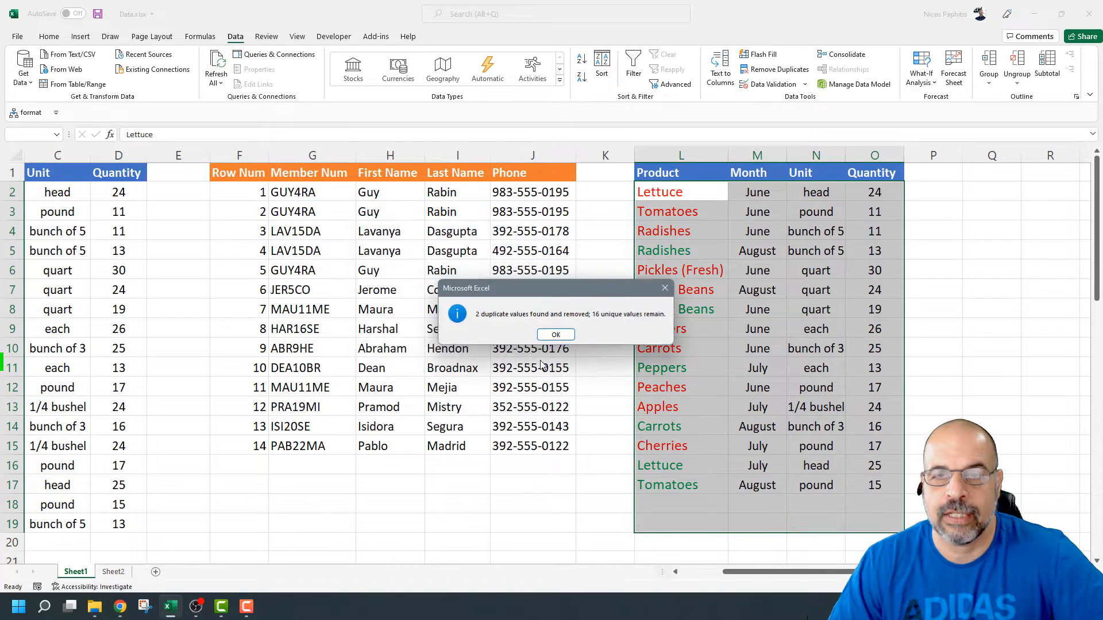
{"action": "left_click", "coordinate": [563, 335]}
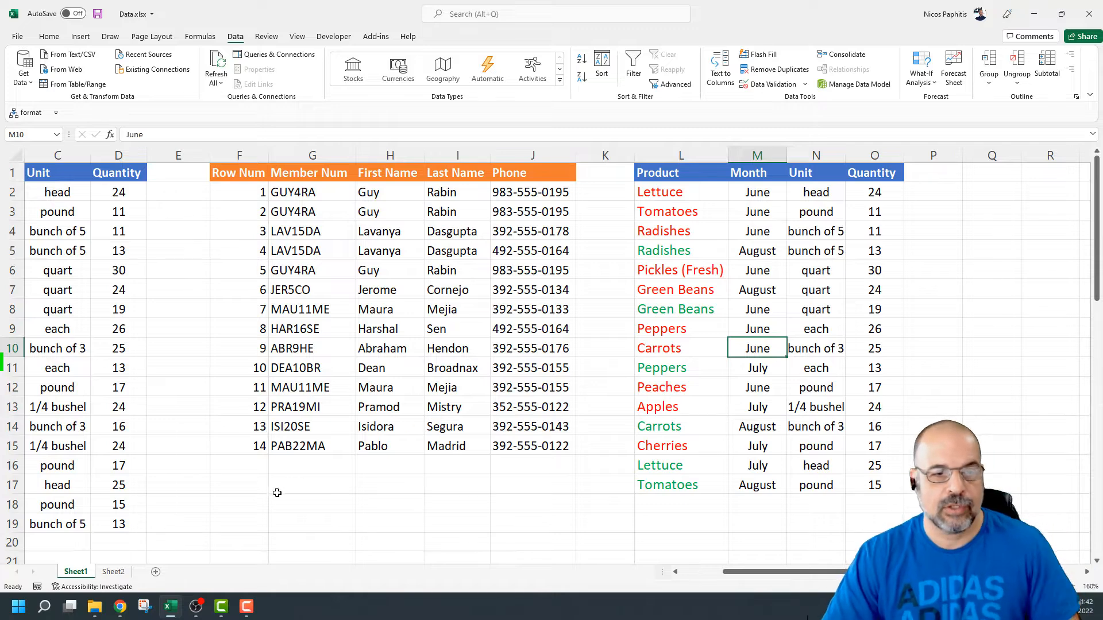
Step: Check the rows left in the copied product table against the original, and undo the duplicate removal
{"action": "left_click", "coordinate": [714, 571]}
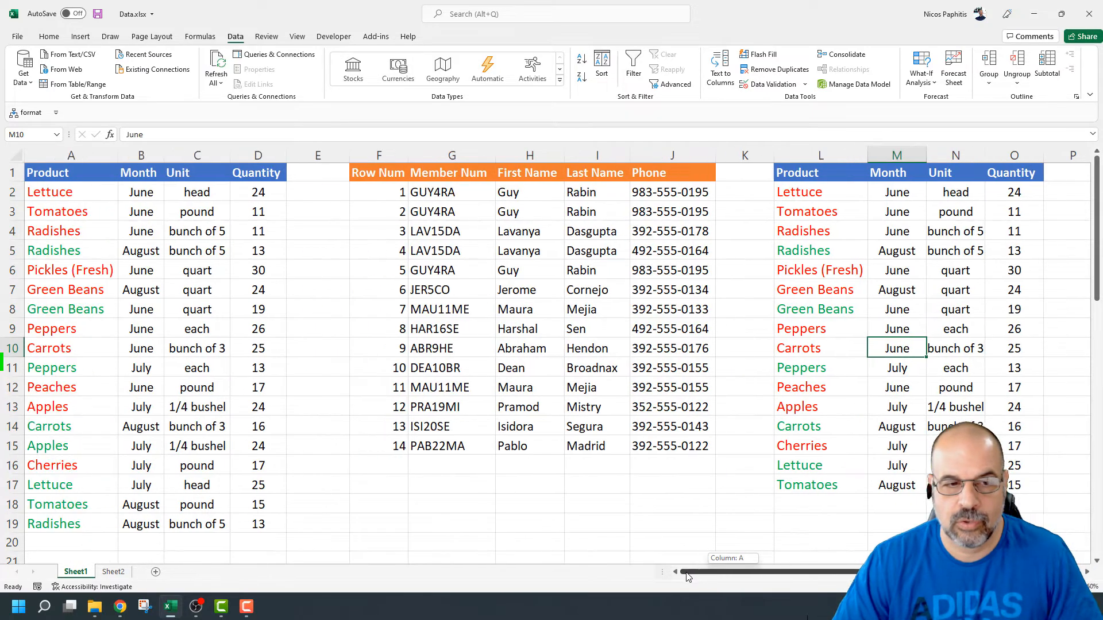
{"action": "left_click_drag", "start_coordinate": [787, 503], "coordinate": [888, 516]}
{"action": "key", "text": "ctrl+z"}
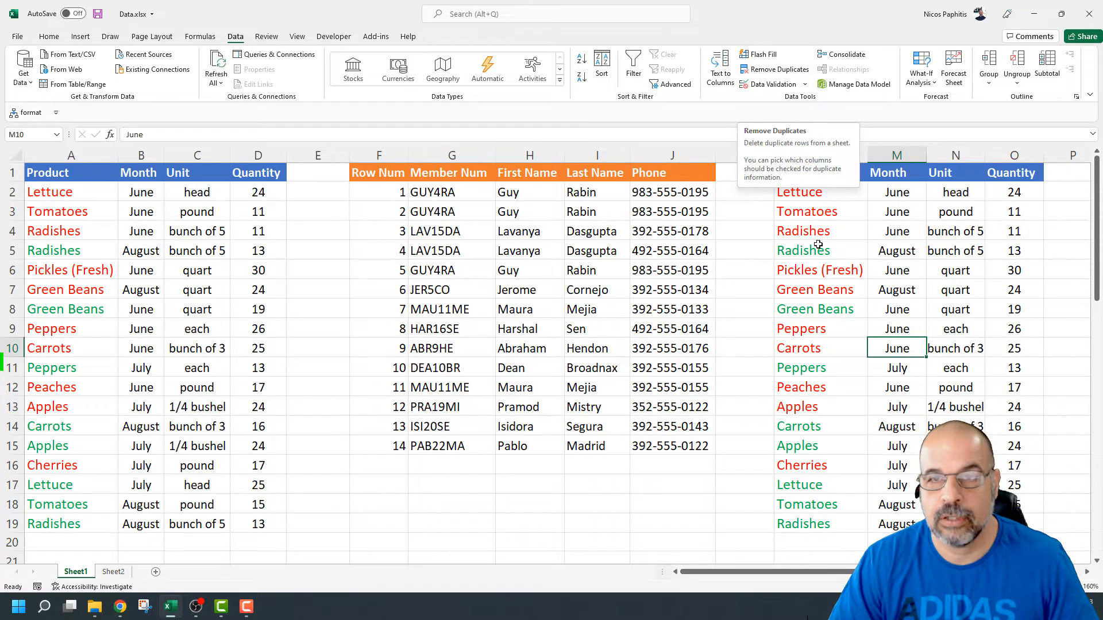
Step: Remove duplicates from the copied product table by Product only, excluding Month, Unit and Quantity from the comparison
{"action": "left_click", "coordinate": [779, 70]}
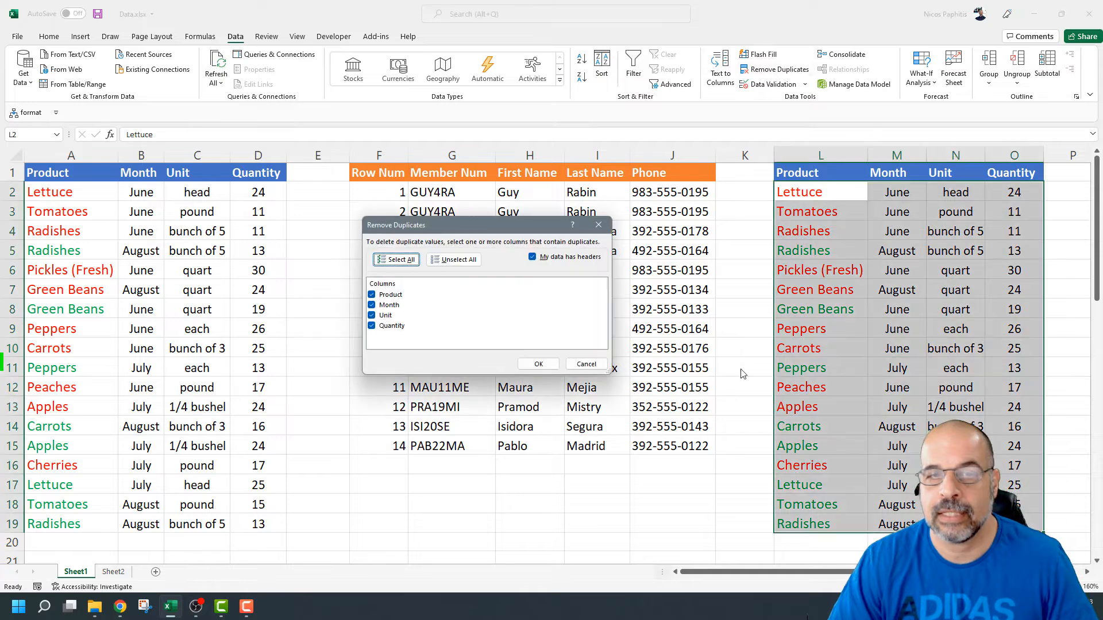
{"action": "left_click", "coordinate": [372, 325]}
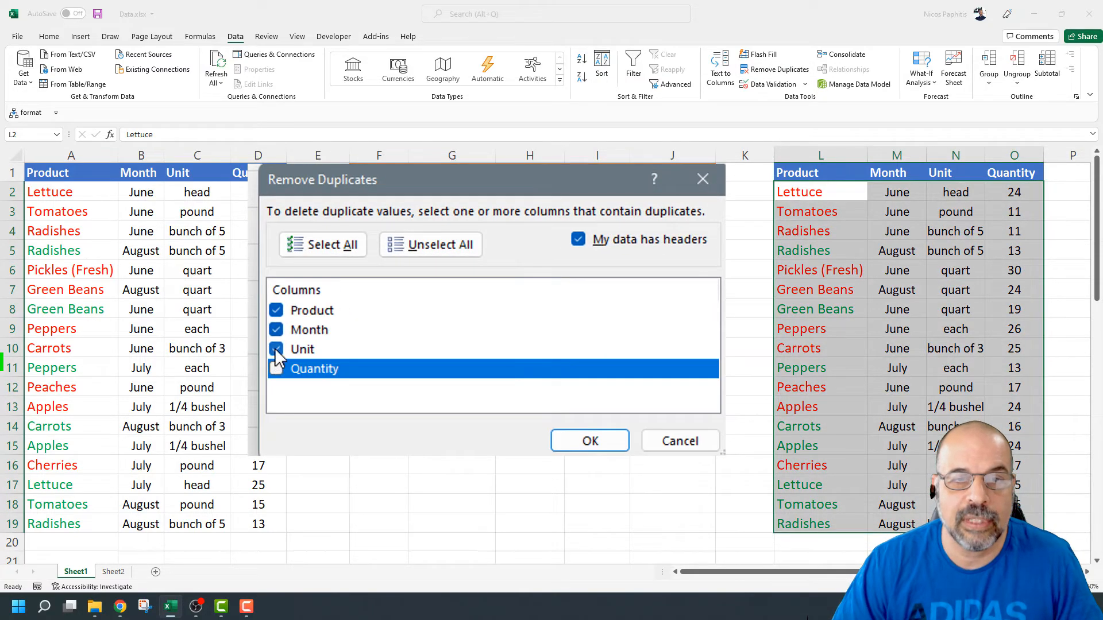
{"action": "left_click", "coordinate": [276, 349]}
{"action": "left_click", "coordinate": [276, 330]}
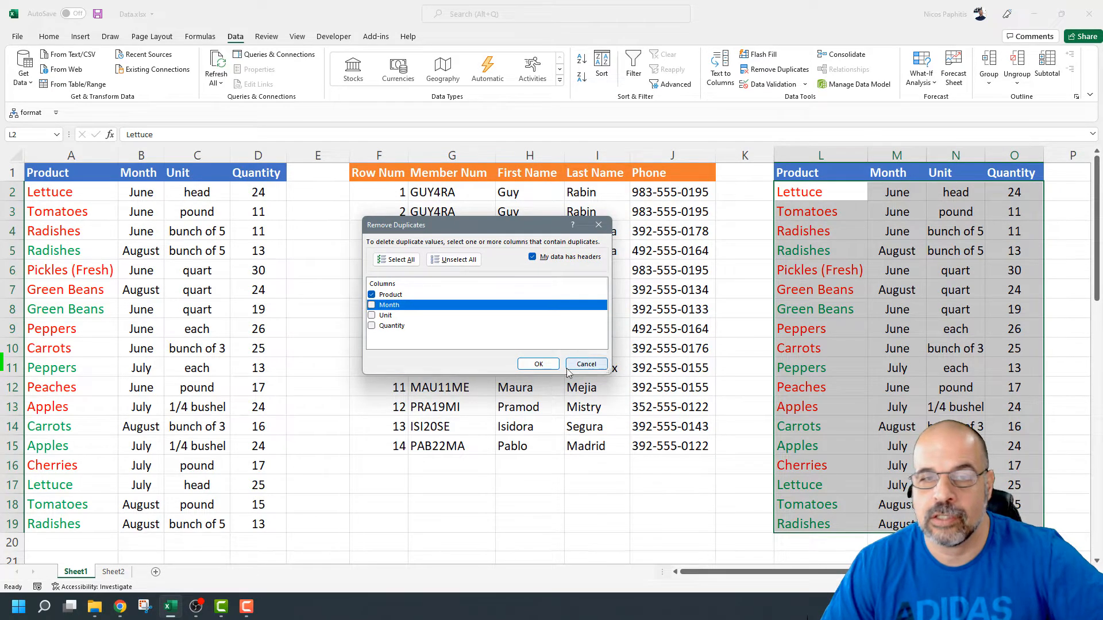
{"action": "left_click", "coordinate": [539, 365]}
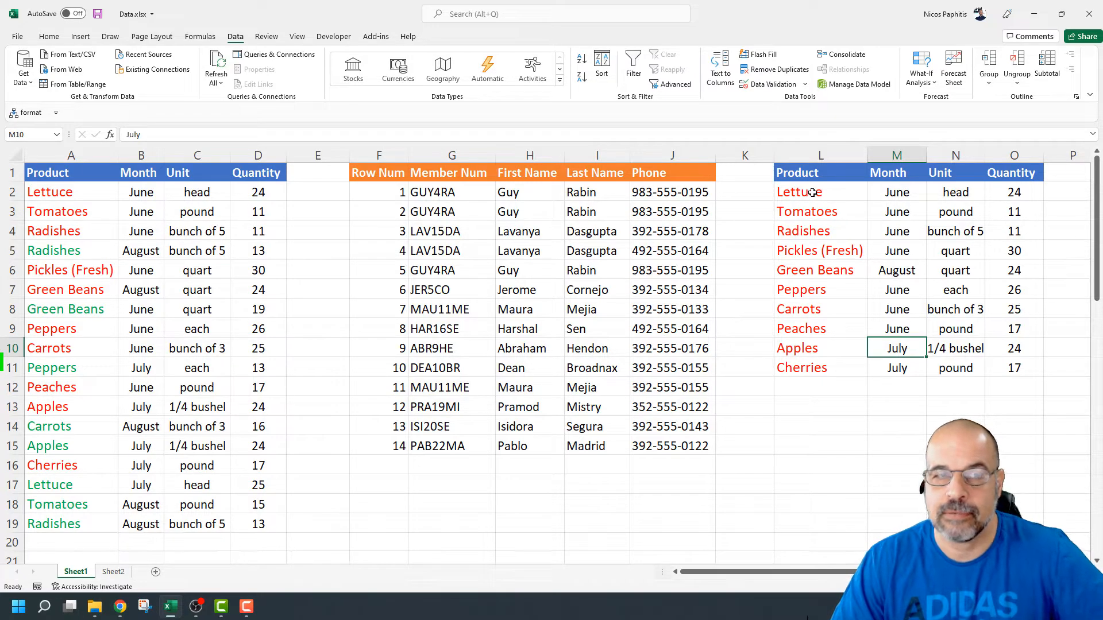
Step: Compare the two Lettuce records in A2:D2 and A17:D17 of the original product table
{"action": "scroll", "coordinate": [259, 379], "scroll_direction": "up", "scroll_amount": 4, "text": "ctrl"}
{"action": "left_click_drag", "start_coordinate": [694, 572], "coordinate": [695, 574]}
{"action": "scroll", "coordinate": [322, 288], "scroll_direction": "up", "scroll_amount": 2}
{"action": "left_click_drag", "start_coordinate": [69, 209], "coordinate": [349, 207]}
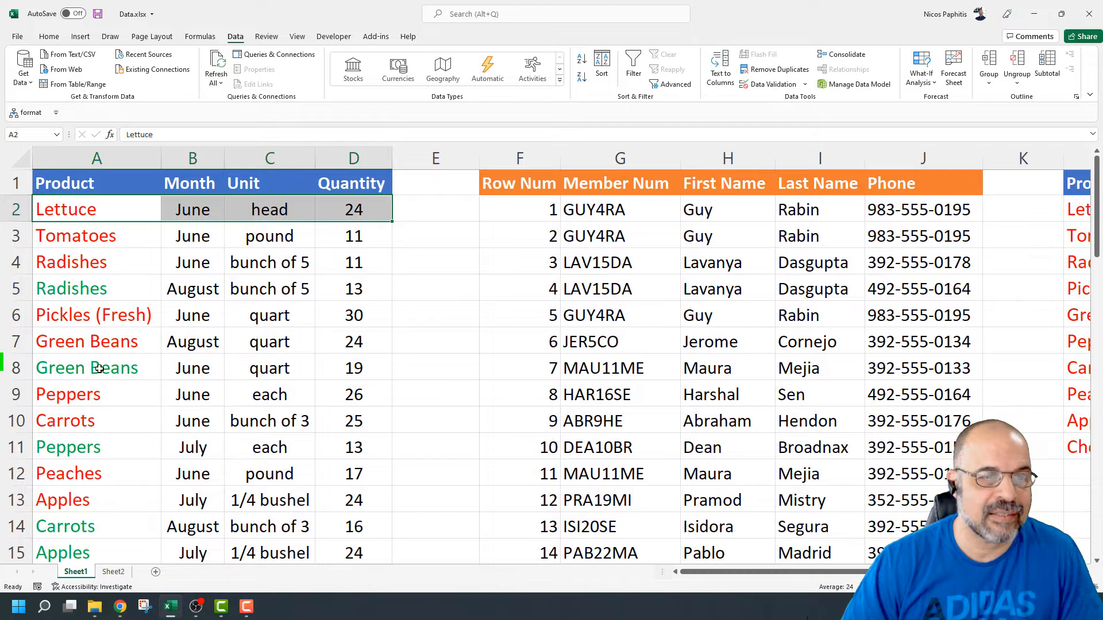
{"action": "scroll", "coordinate": [99, 368], "scroll_direction": "down", "scroll_amount": 2}
{"action": "left_click_drag", "start_coordinate": [69, 452], "coordinate": [346, 447]}
{"action": "scroll", "coordinate": [345, 446], "scroll_direction": "down", "scroll_amount": 1}
{"action": "scroll", "coordinate": [344, 445], "scroll_direction": "down", "scroll_amount": 1}
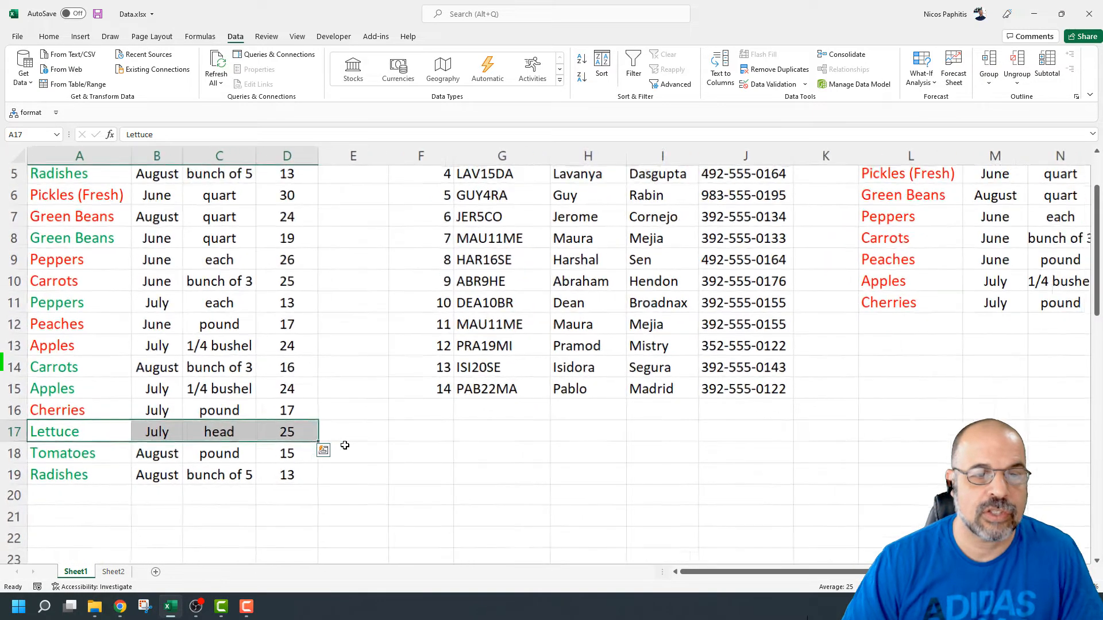
{"action": "scroll", "coordinate": [344, 445], "scroll_direction": "up", "scroll_amount": 2}
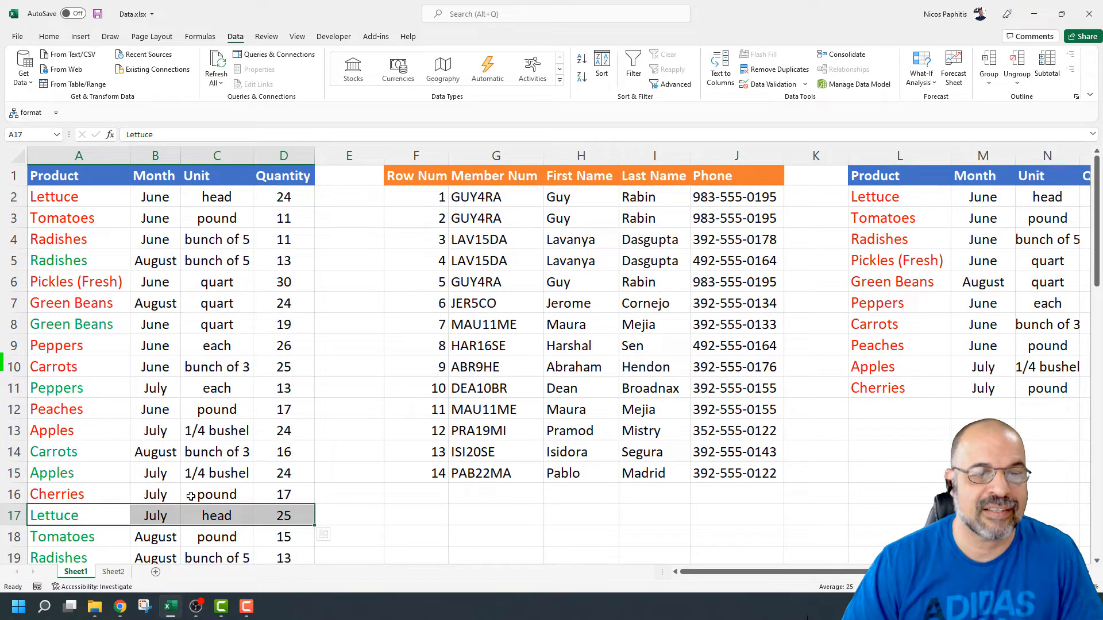
{"action": "scroll", "coordinate": [119, 251], "scroll_direction": "up", "scroll_amount": 2}
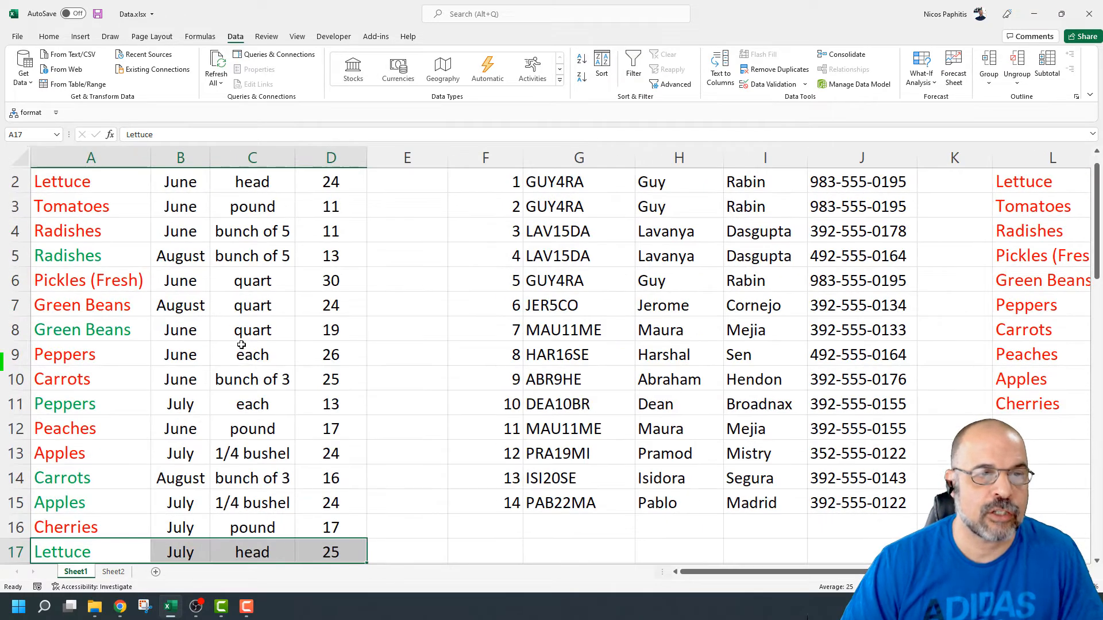
Step: Examine the first Radishes record in A4:D4 and compare the original table with the deduplicated copy in column L
{"action": "scroll", "coordinate": [119, 251], "scroll_direction": "up", "scroll_amount": 1}
{"action": "left_click_drag", "start_coordinate": [59, 251], "coordinate": [345, 255]}
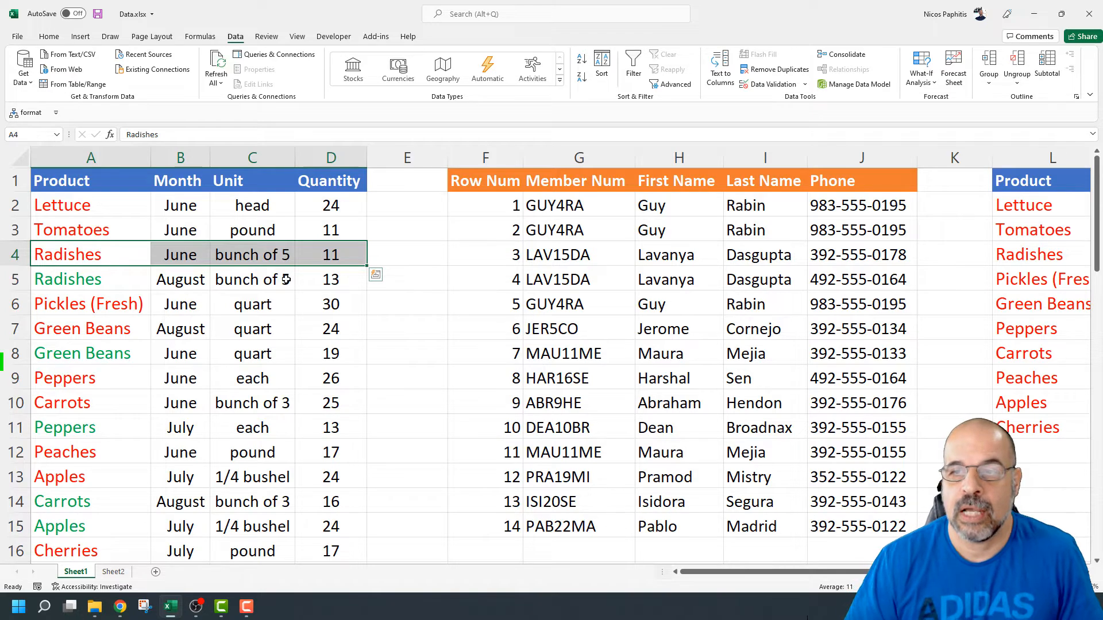
{"action": "left_click_drag", "start_coordinate": [689, 573], "coordinate": [725, 575]}
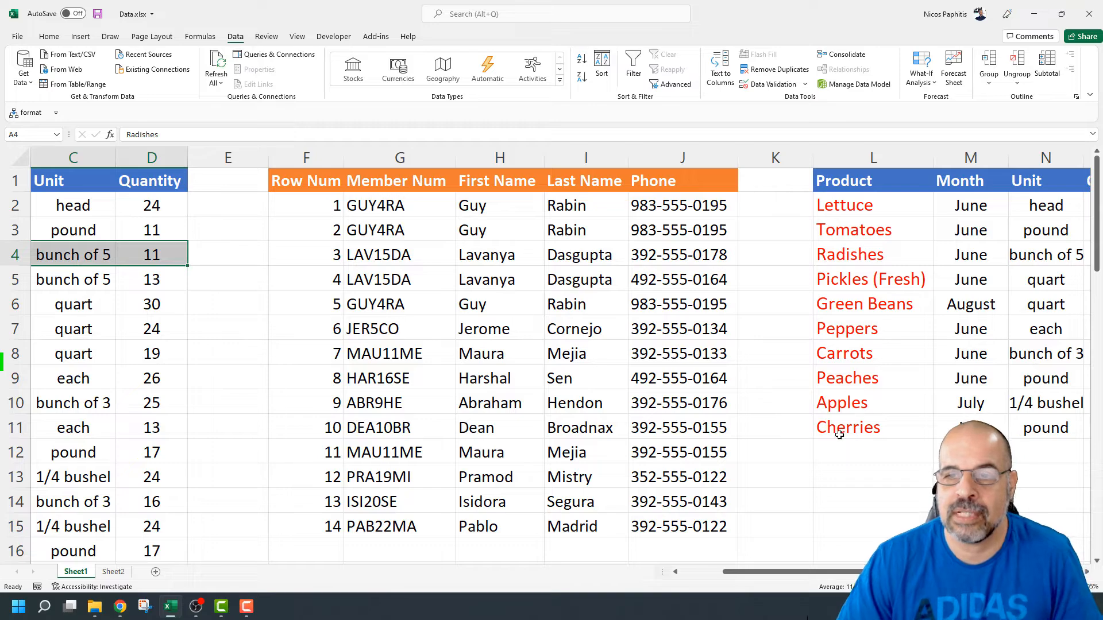
{"action": "left_click_drag", "start_coordinate": [836, 573], "coordinate": [897, 573]}
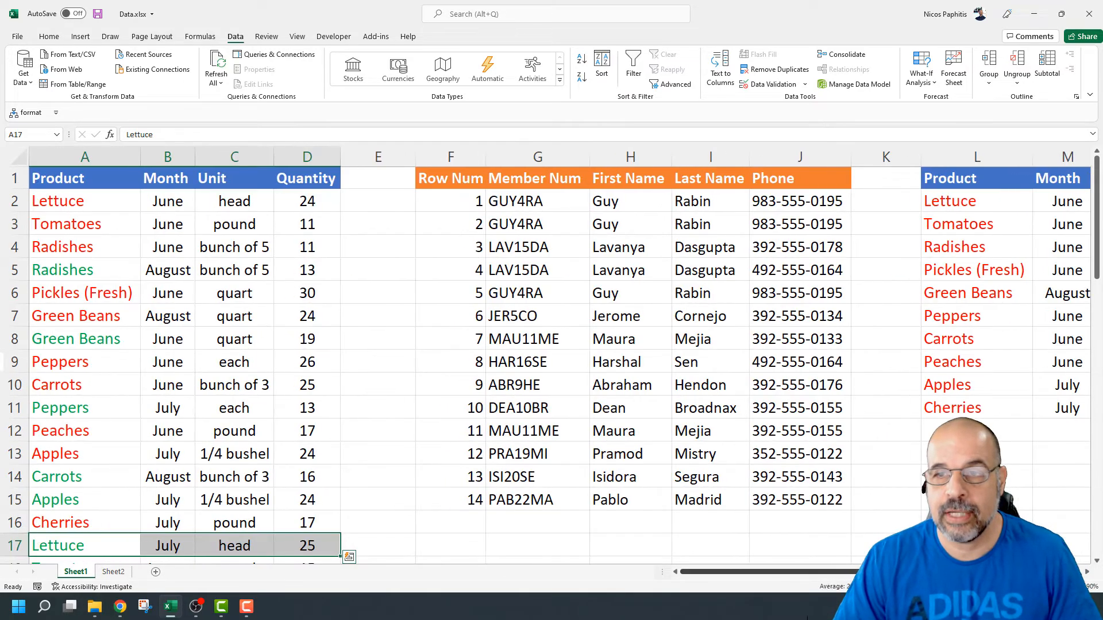
{"action": "scroll", "coordinate": [559, 356], "scroll_direction": "down", "scroll_amount": 1}
{"action": "scroll", "coordinate": [559, 356], "scroll_direction": "up", "scroll_amount": 1}
{"action": "scroll", "coordinate": [559, 356], "scroll_direction": "up", "scroll_amount": 2}
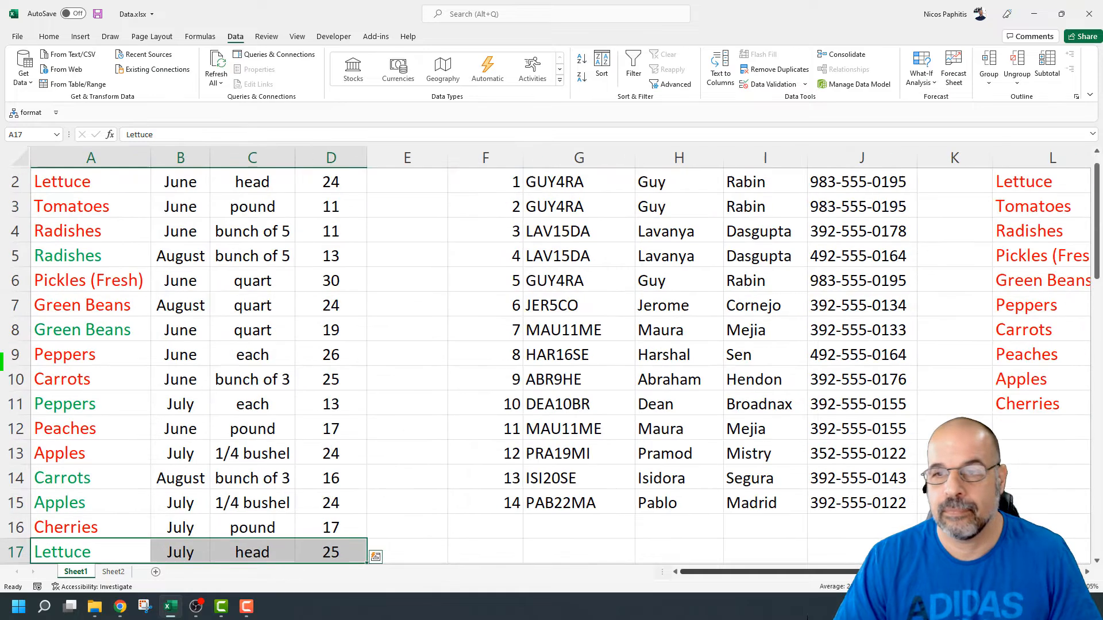
{"action": "scroll", "coordinate": [560, 356], "scroll_direction": "down", "scroll_amount": 2}
{"action": "left_click", "coordinate": [1063, 315]}
{"action": "scroll", "coordinate": [560, 356], "scroll_direction": "down", "scroll_amount": 1}
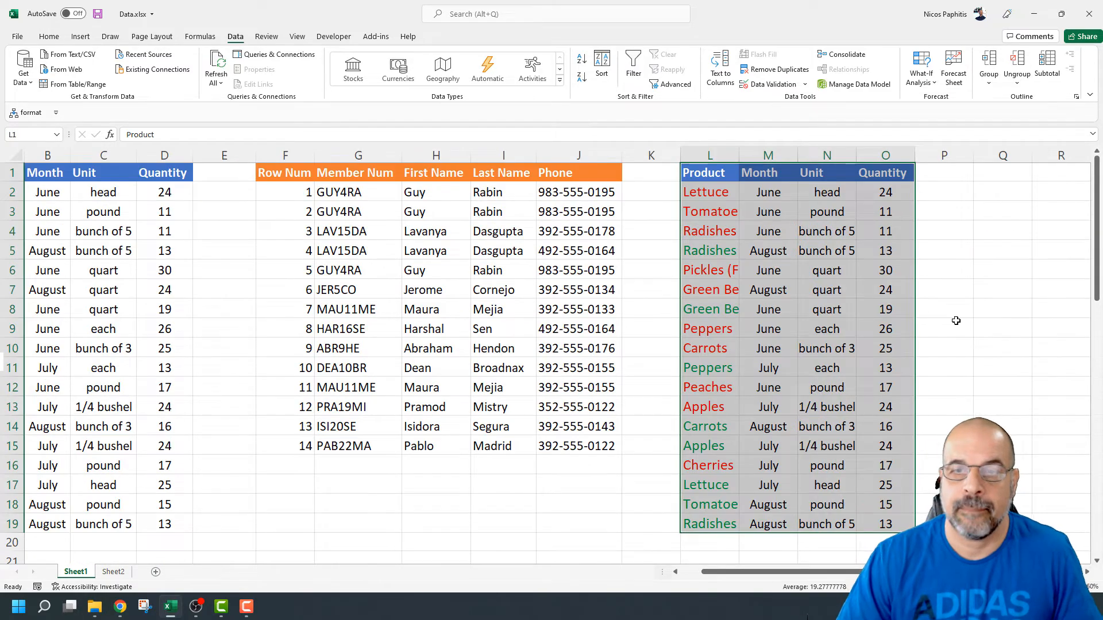
Step: Autofit columns L through O to the contents of the restored product table copy
{"action": "left_click", "coordinate": [944, 327]}
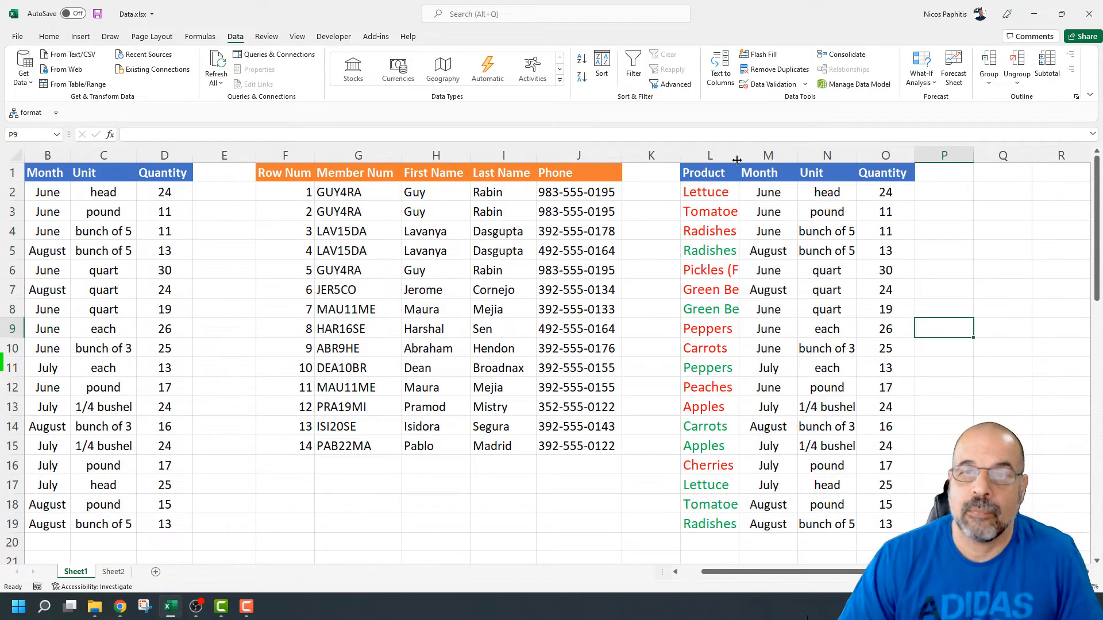
{"action": "left_click_drag", "start_coordinate": [711, 155], "coordinate": [886, 154]}
{"action": "double_click", "coordinate": [798, 155]}
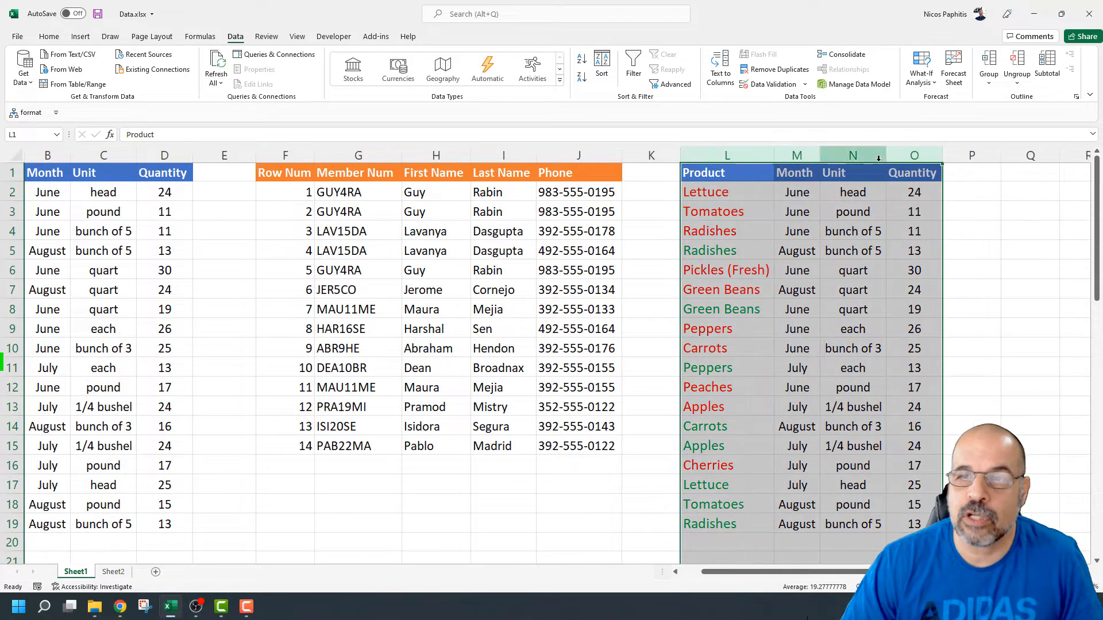
{"action": "left_click", "coordinate": [976, 328]}
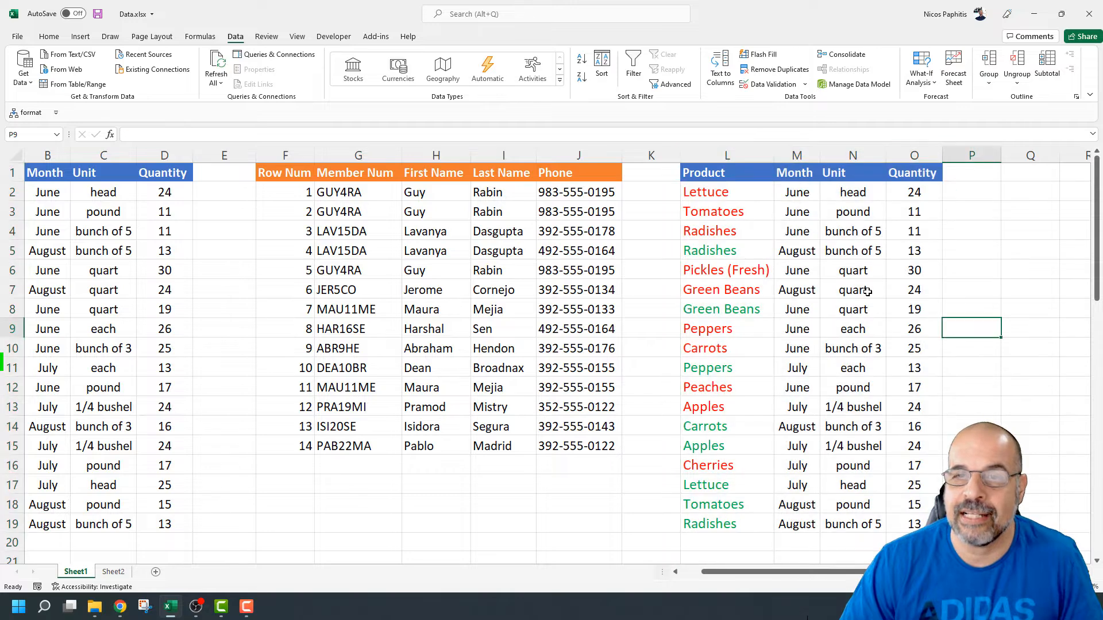
Step: Copy the Product column L1:L19 to a separate list starting at Q1, and widen column Q to fit the names
{"action": "left_click_drag", "start_coordinate": [708, 193], "coordinate": [695, 524]}
{"action": "left_click_drag", "start_coordinate": [733, 576], "coordinate": [776, 575]}
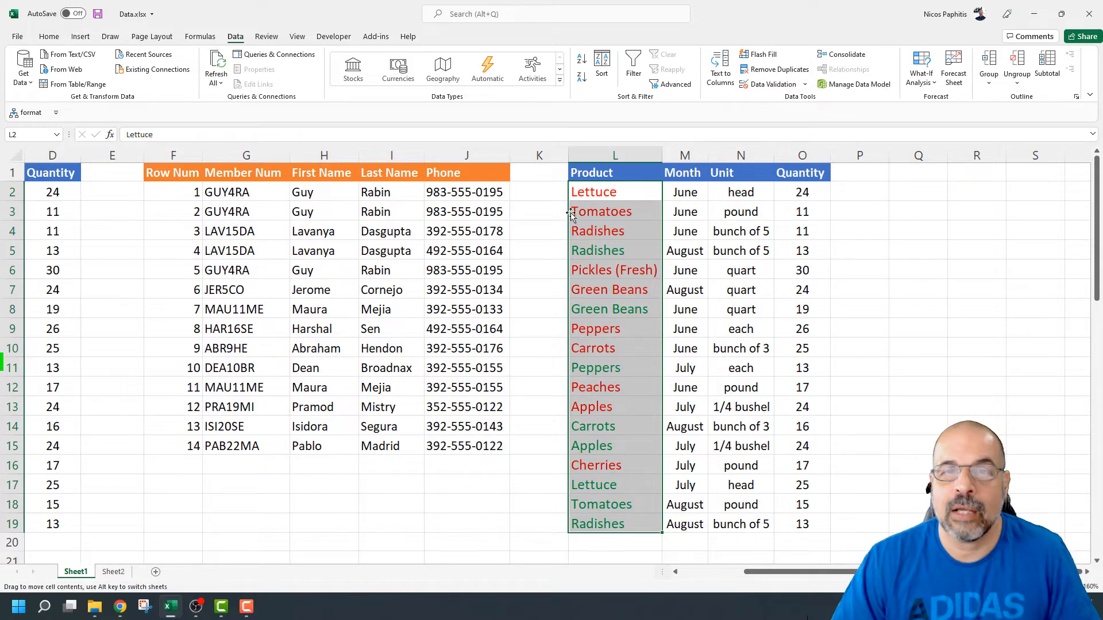
{"action": "left_click_drag", "start_coordinate": [598, 173], "coordinate": [605, 523]}
{"action": "key", "text": "ctrl+c"}
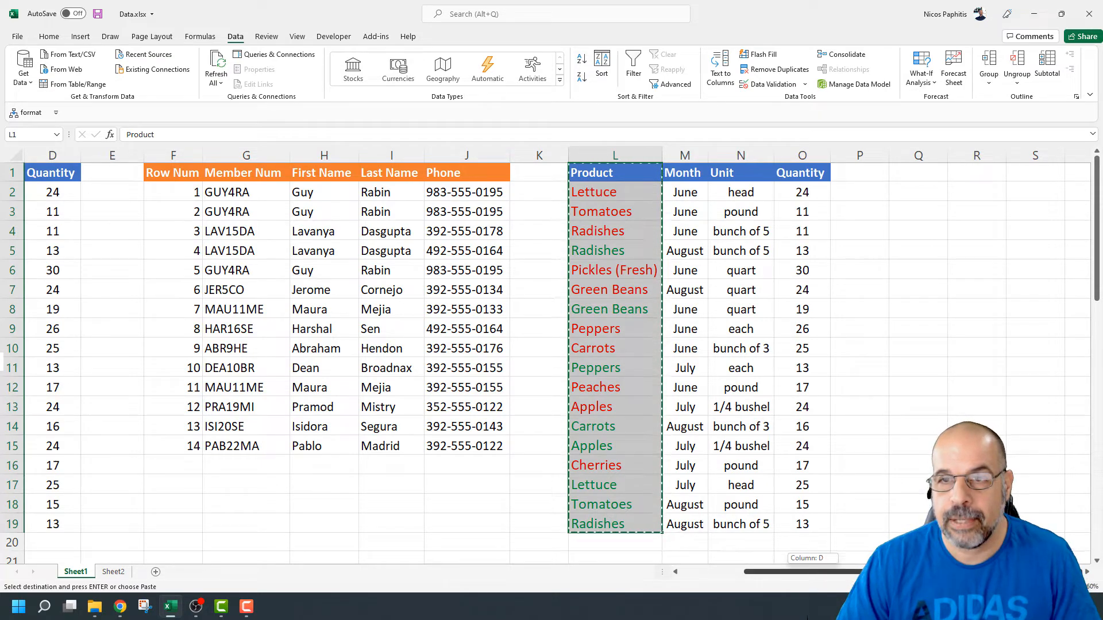
{"action": "left_click", "coordinate": [913, 171]}
{"action": "key", "text": "ctrl+v"}
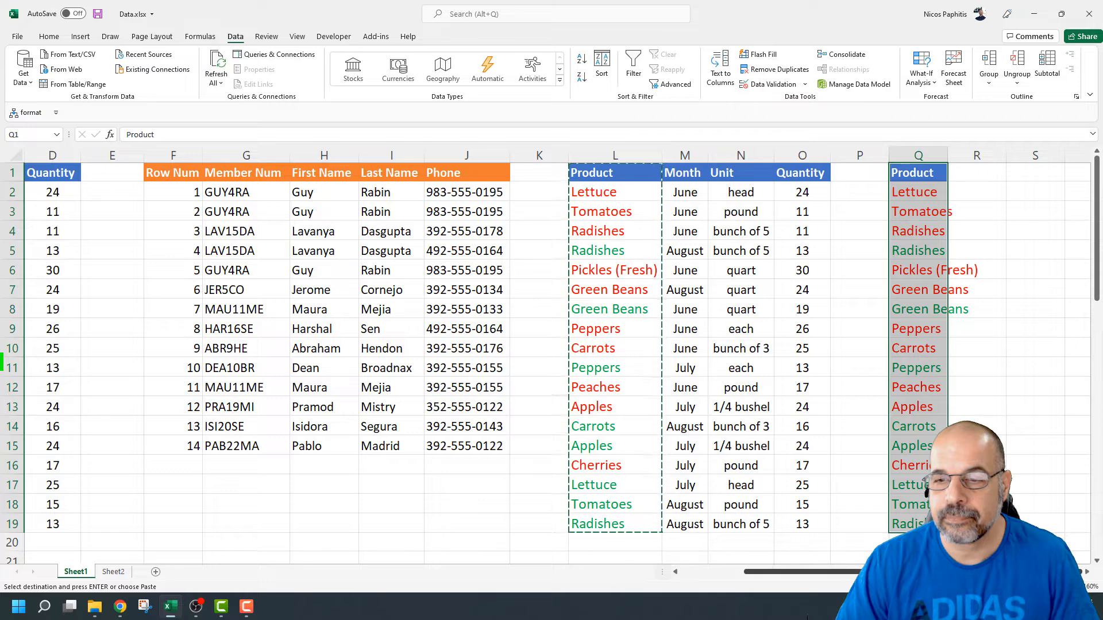
{"action": "scroll", "coordinate": [1086, 574], "scroll_direction": "right", "scroll_amount": 6}
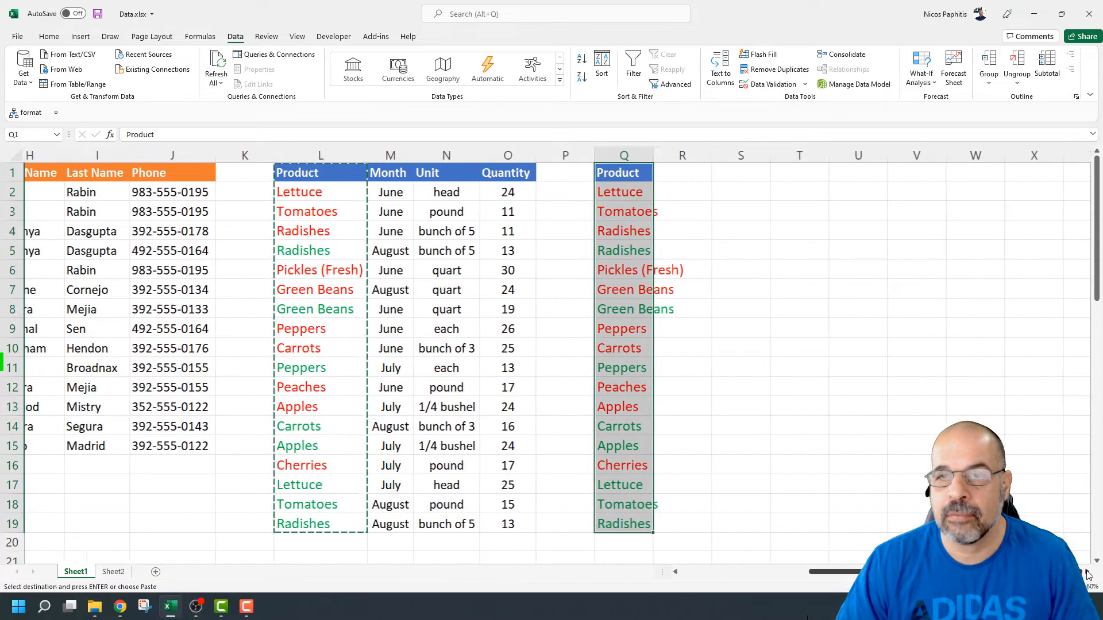
{"action": "left_click_drag", "start_coordinate": [548, 154], "coordinate": [620, 154]}
Step: Remove duplicates from the product list in column Q, treating the first row as the Product header
{"action": "left_click", "coordinate": [577, 187]}
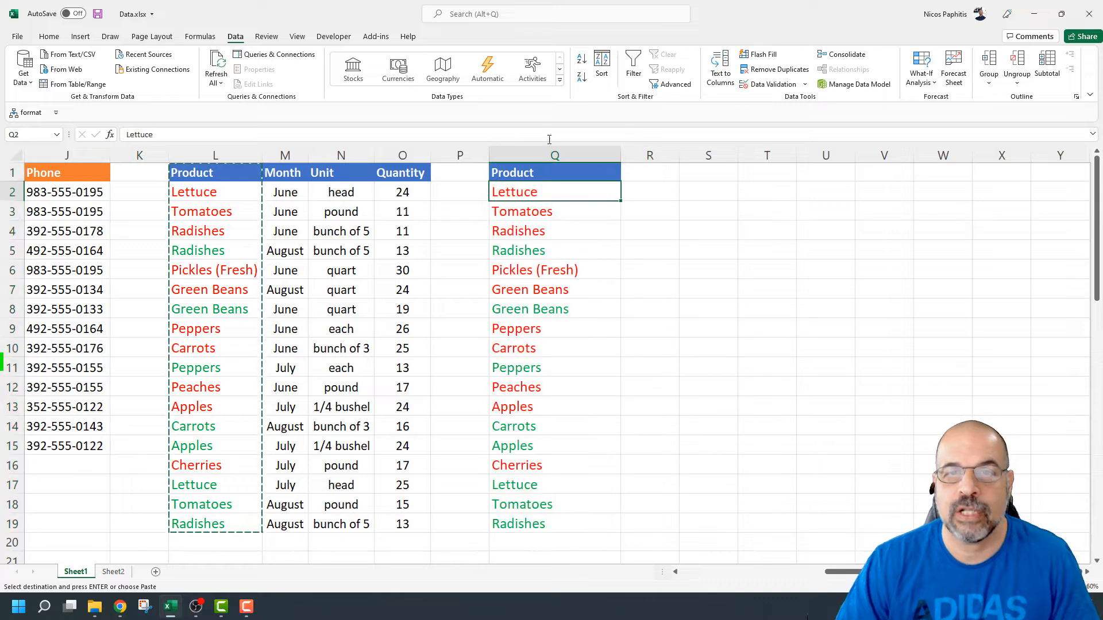
{"action": "left_click", "coordinate": [779, 69]}
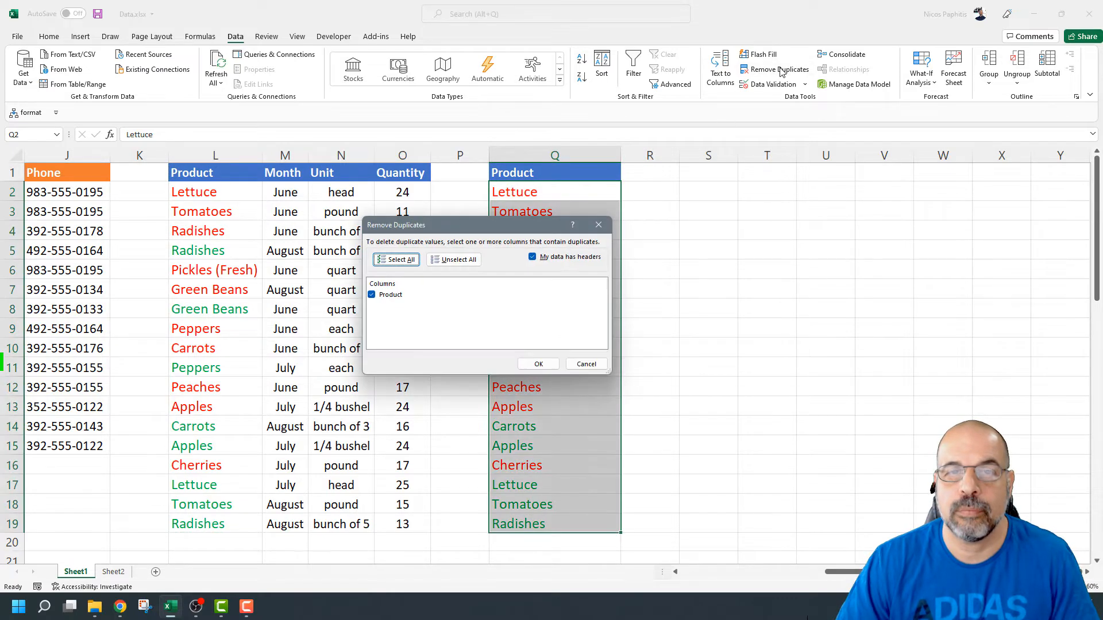
{"action": "left_click_drag", "start_coordinate": [448, 227], "coordinate": [814, 236]}
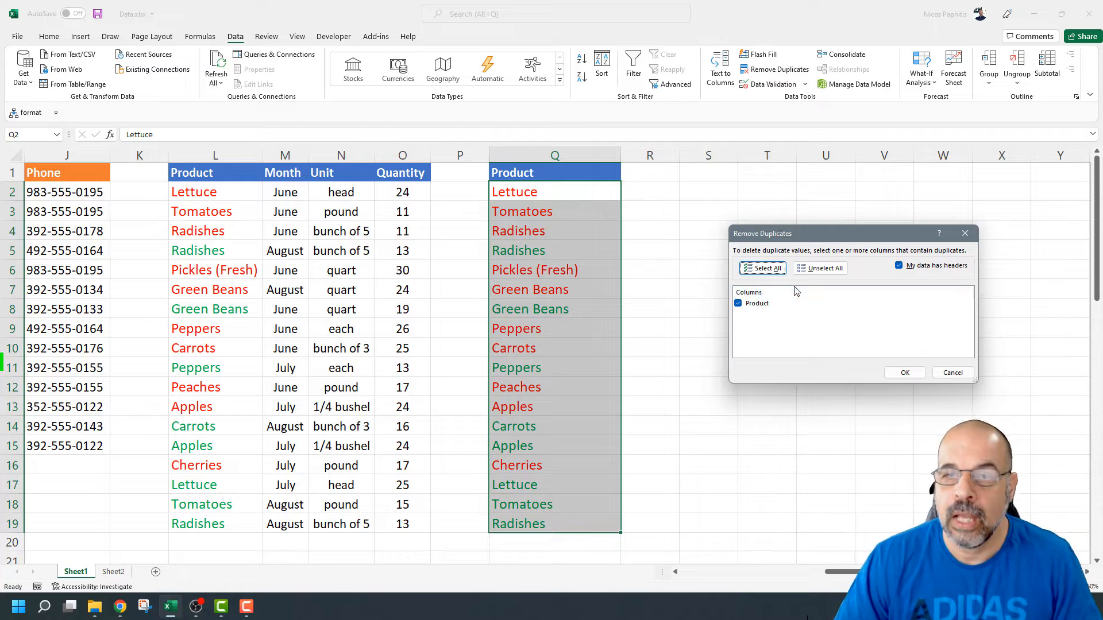
{"action": "left_click", "coordinate": [923, 375]}
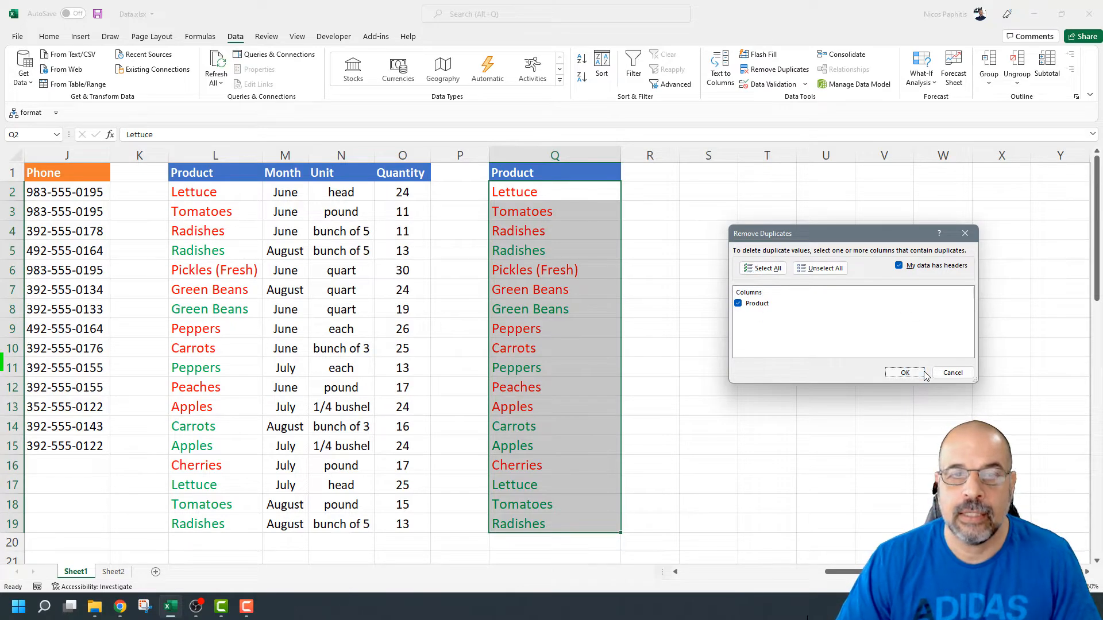
Step: Finish removing duplicates from the column Q product list and review the product table in columns L through O
{"action": "left_click", "coordinate": [556, 334]}
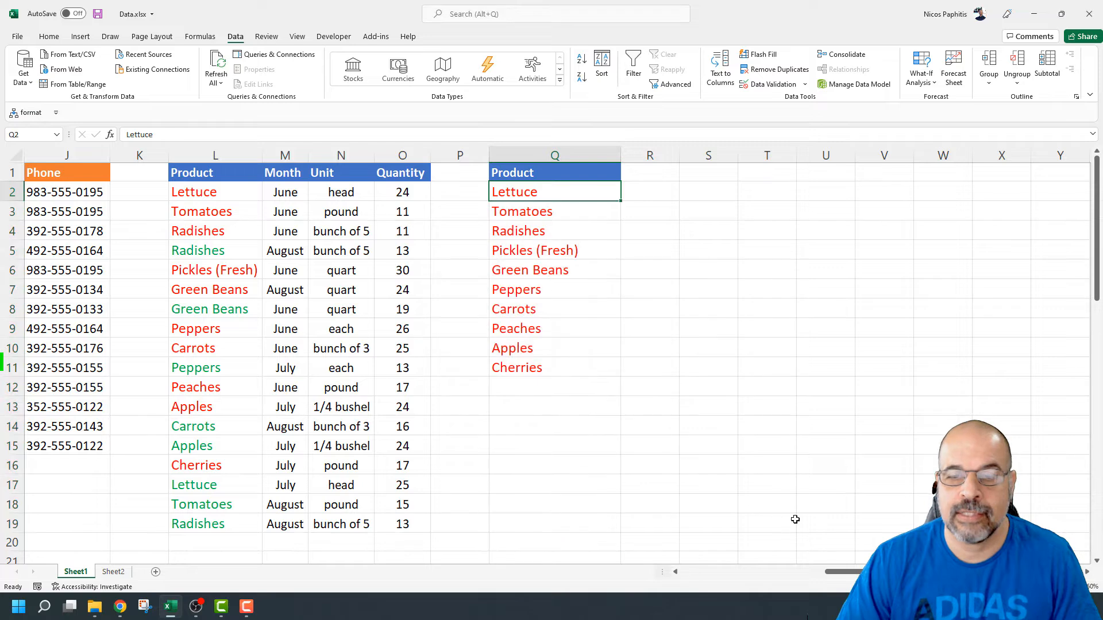
{"action": "left_click_drag", "start_coordinate": [846, 576], "coordinate": [801, 576]}
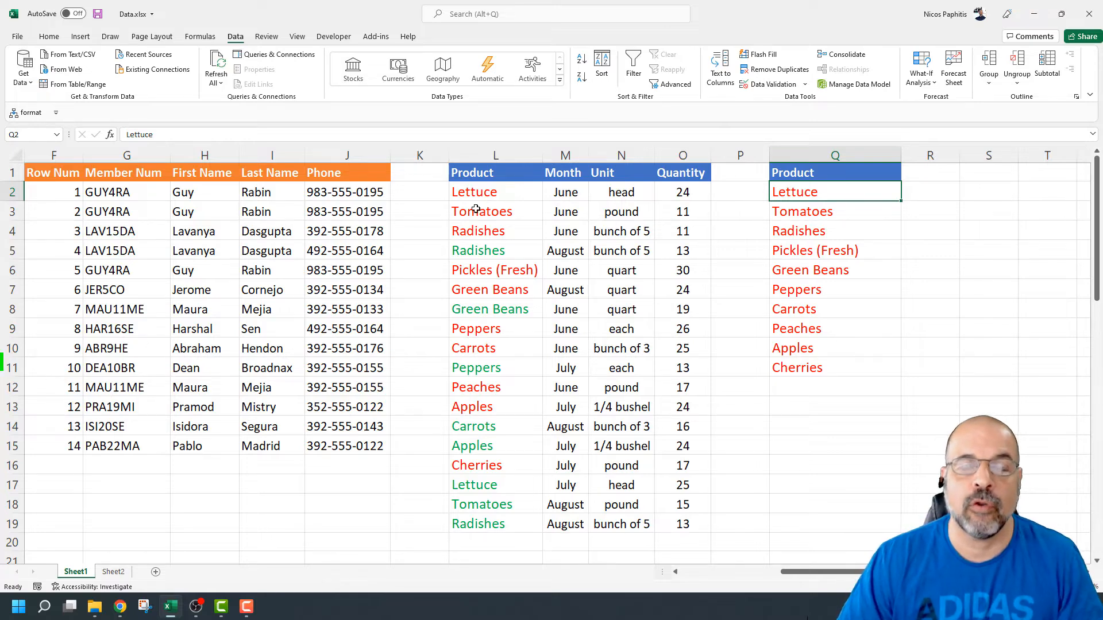
{"action": "left_click_drag", "start_coordinate": [473, 210], "coordinate": [677, 504]}
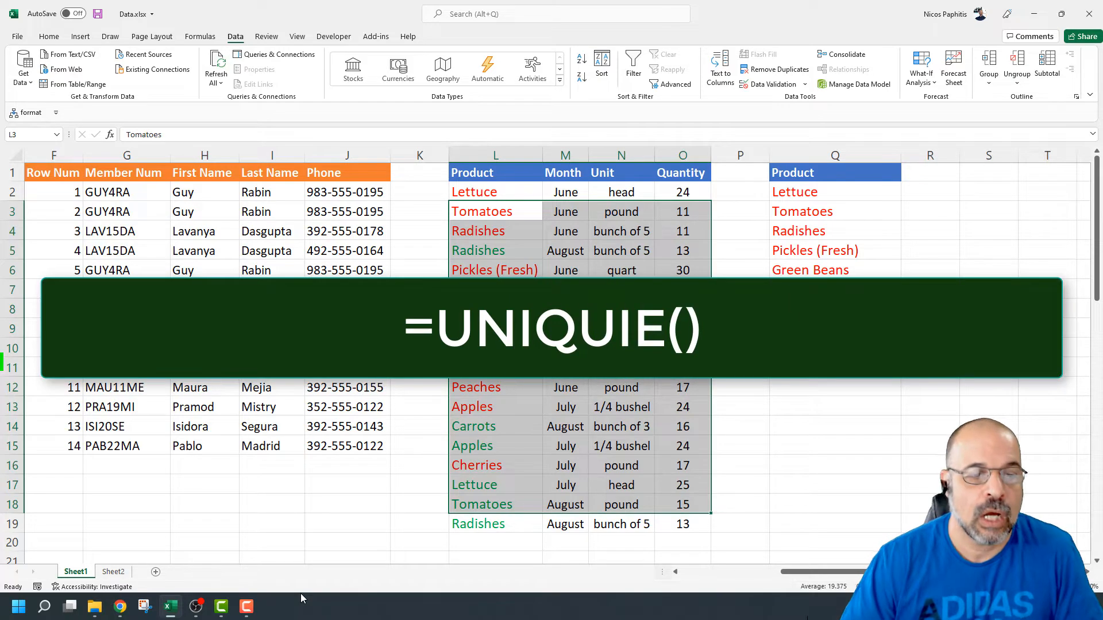
Step: Switch to Sheet2 and widen column G beside the member table, with G2 as the active cell
{"action": "left_click", "coordinate": [113, 572]}
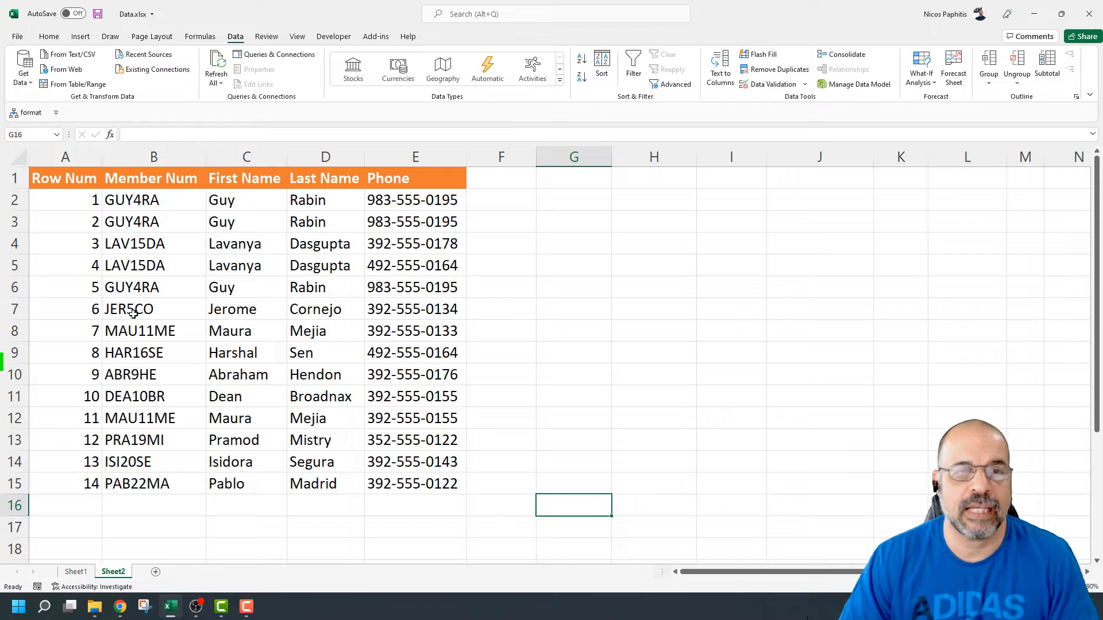
{"action": "left_click", "coordinate": [560, 200]}
{"action": "left_click_drag", "start_coordinate": [612, 156], "coordinate": [819, 157]}
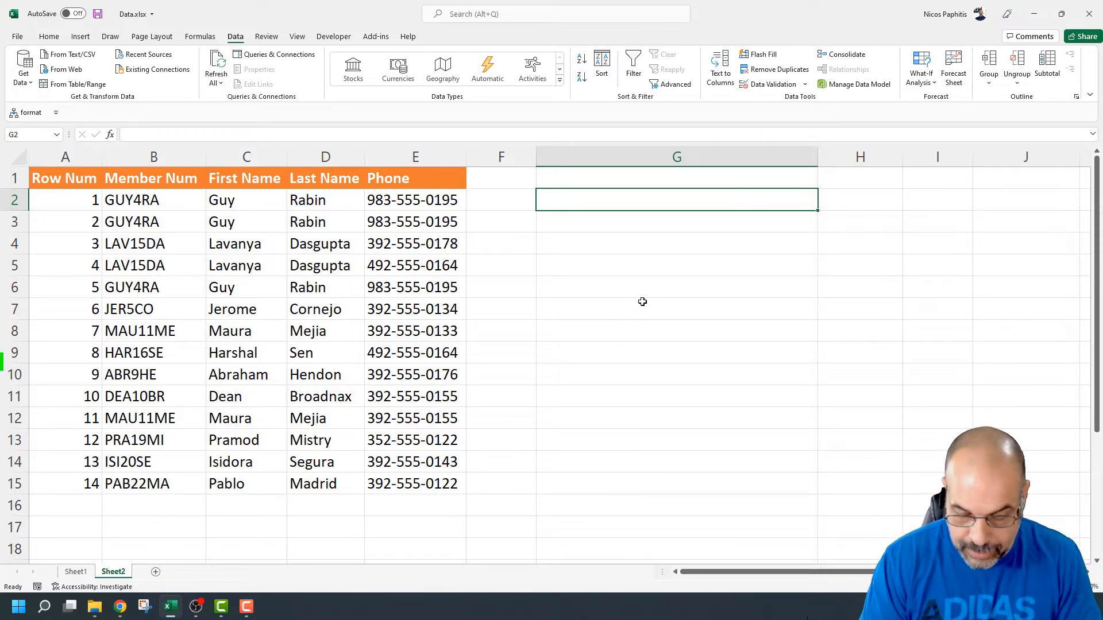
Step: Enter =UNIQUE(B2:B15) in G2 to list the distinct member numbers
{"action": "type", "text": "="}
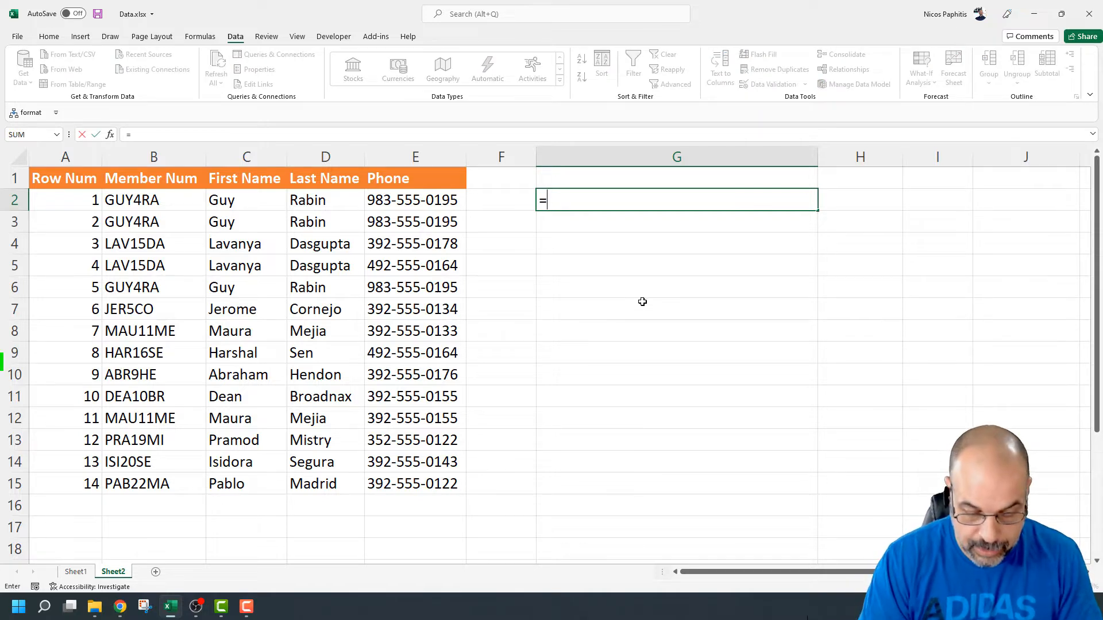
{"action": "type", "text": "unique("}
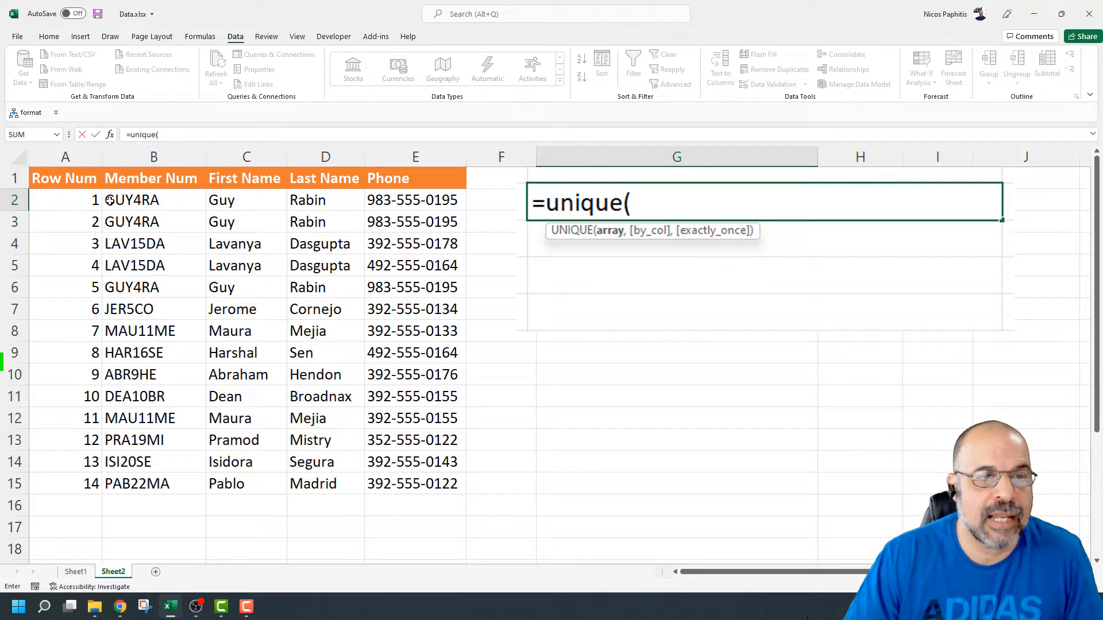
{"action": "left_click_drag", "start_coordinate": [137, 200], "coordinate": [140, 488]}
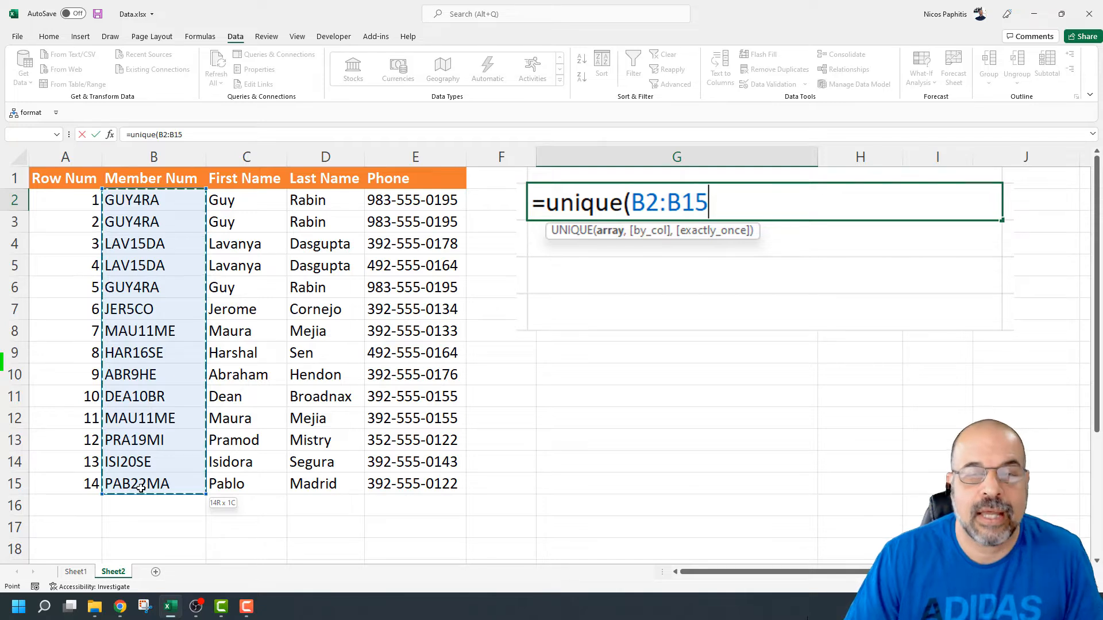
{"action": "type", "text": ")"}
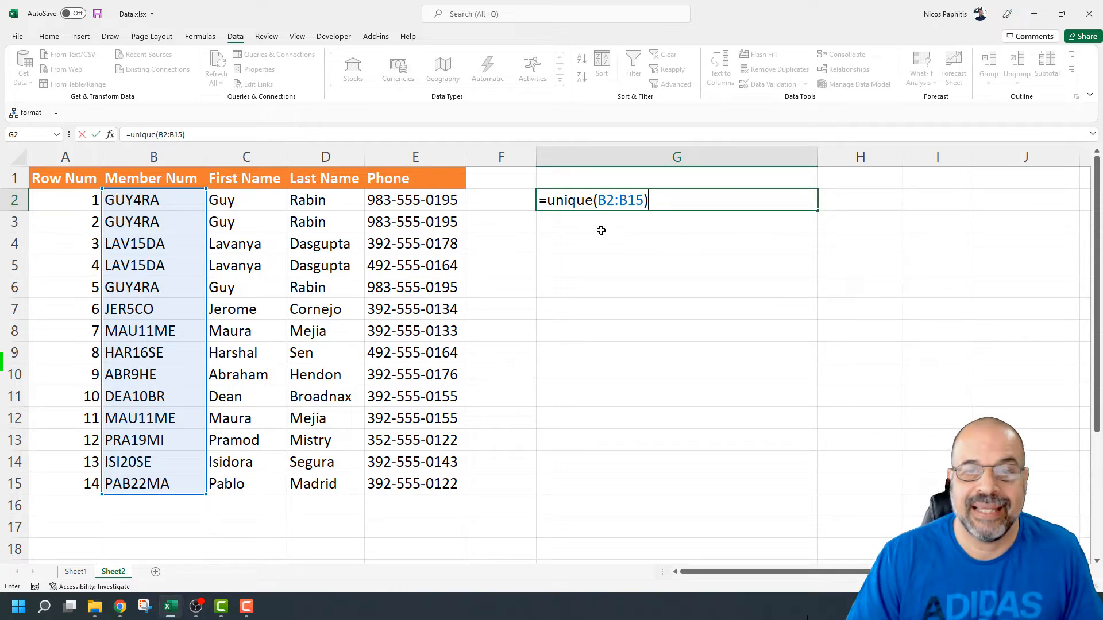
{"action": "key", "text": "Return"}
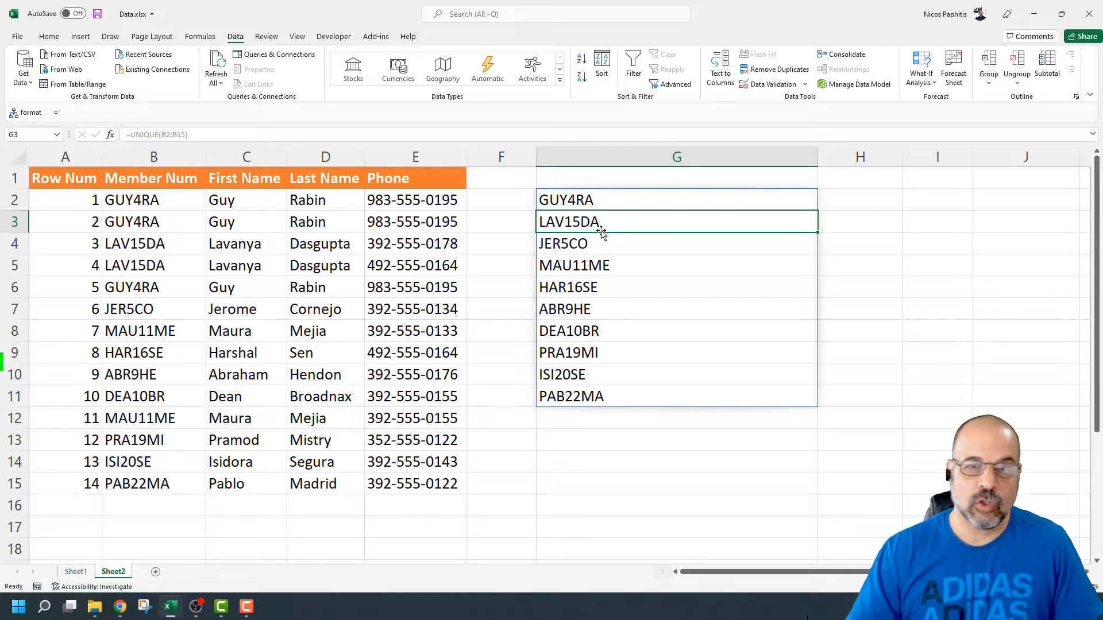
Step: Review the first member record in B2:E2 and clear the unique member-number list from G2:G11
{"action": "mouse_move", "coordinate": [122, 198]}
{"action": "left_mouse_down"}
{"action": "mouse_move", "coordinate": [246, 212]}
{"action": "mouse_move", "coordinate": [414, 408]}
{"action": "mouse_move", "coordinate": [413, 483]}
{"action": "mouse_move", "coordinate": [409, 211]}
{"action": "left_mouse_up"}
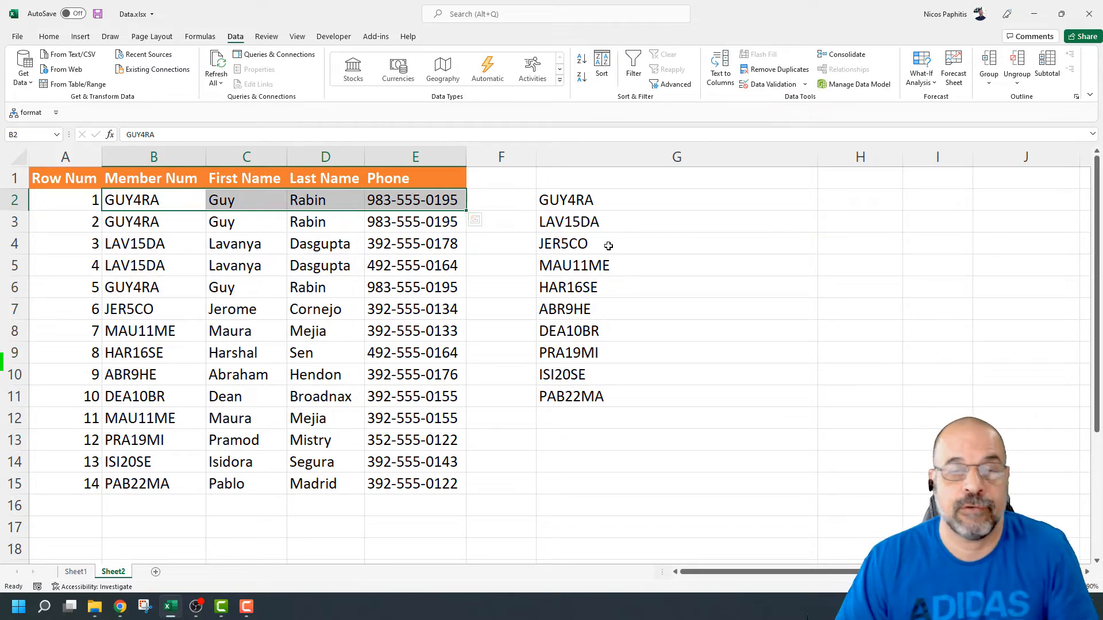
{"action": "left_click_drag", "start_coordinate": [599, 199], "coordinate": [606, 405]}
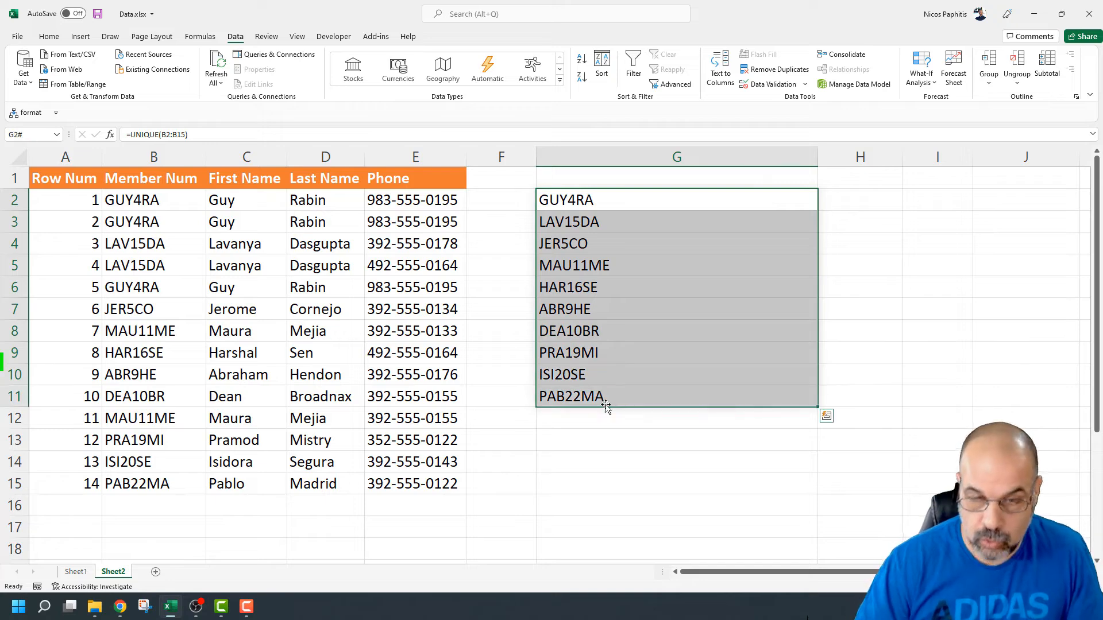
{"action": "key", "text": "Delete"}
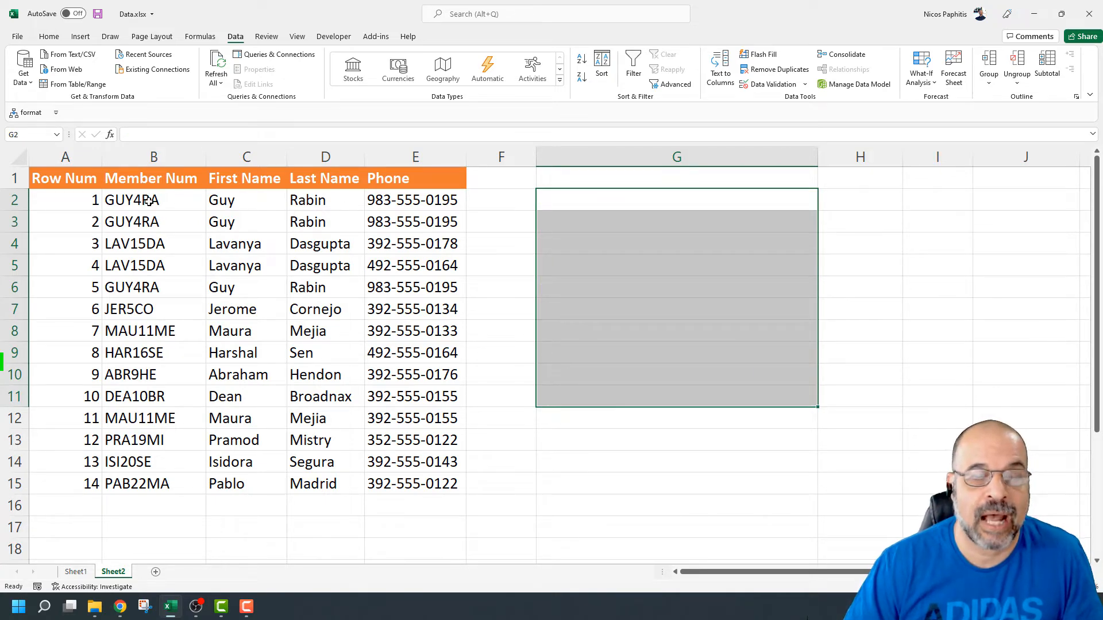
Step: Enter =UNIQUE(B2:E15) in G2 to extract unique records across member number, first name, last name and phone
{"action": "left_click_drag", "start_coordinate": [148, 200], "coordinate": [413, 247]}
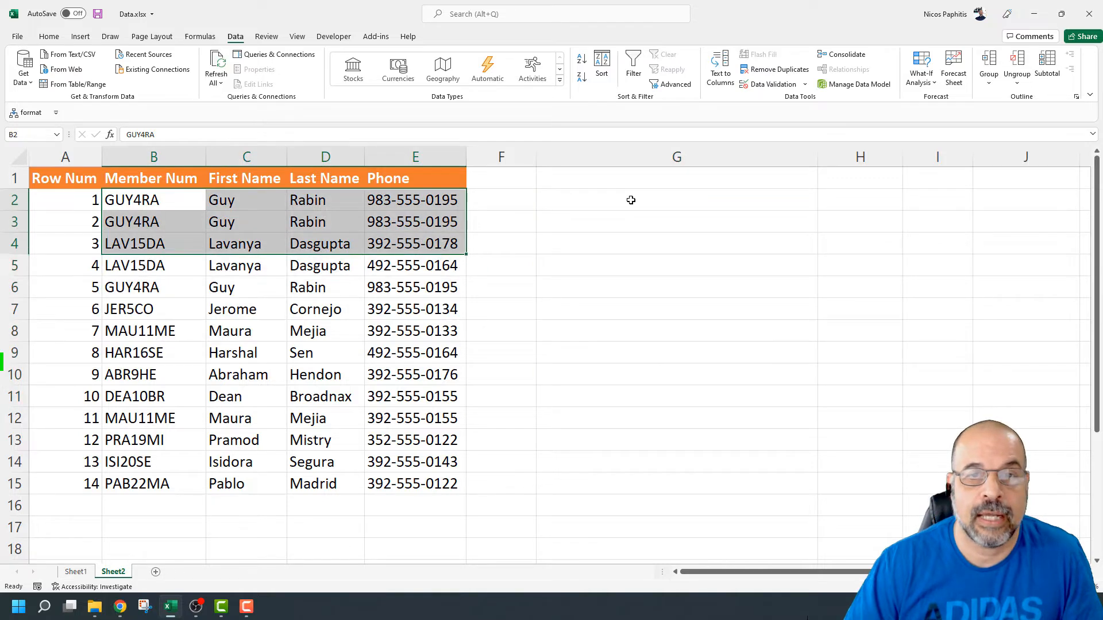
{"action": "left_click", "coordinate": [623, 197]}
{"action": "type", "text": "="}
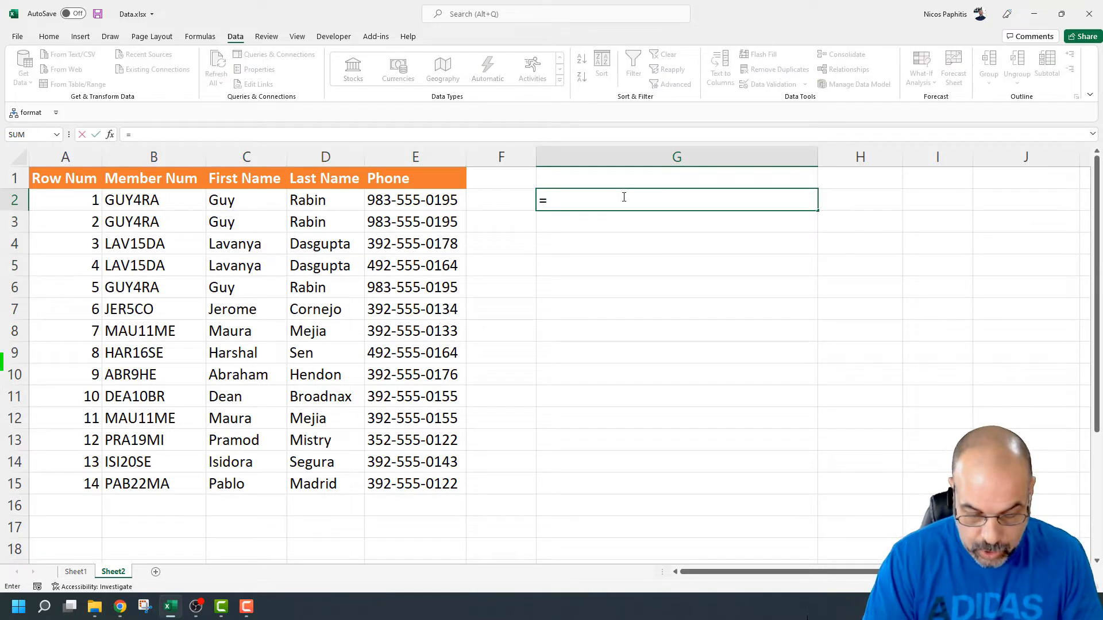
{"action": "type", "text": "unique("}
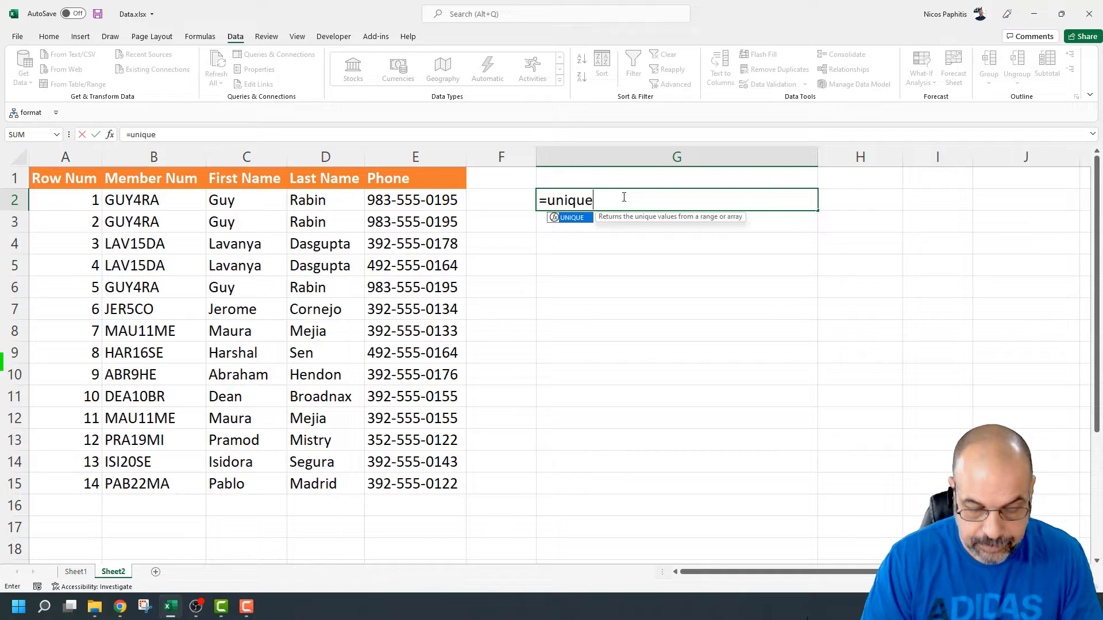
{"action": "left_click_drag", "start_coordinate": [144, 198], "coordinate": [416, 488]}
{"action": "type", "text": ")"}
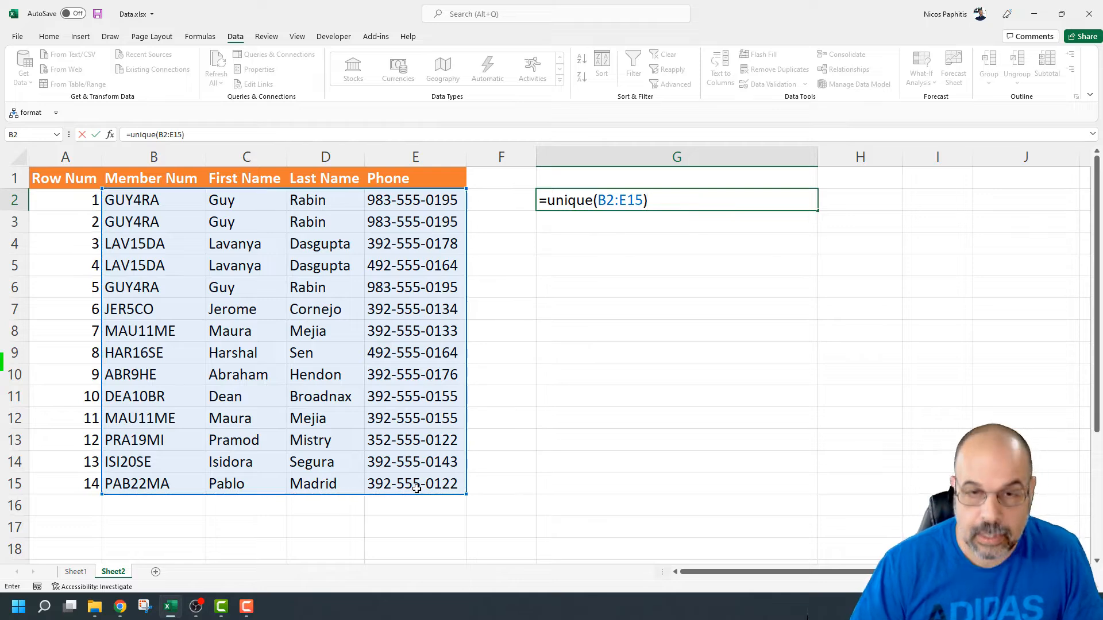
{"action": "key", "text": "Return"}
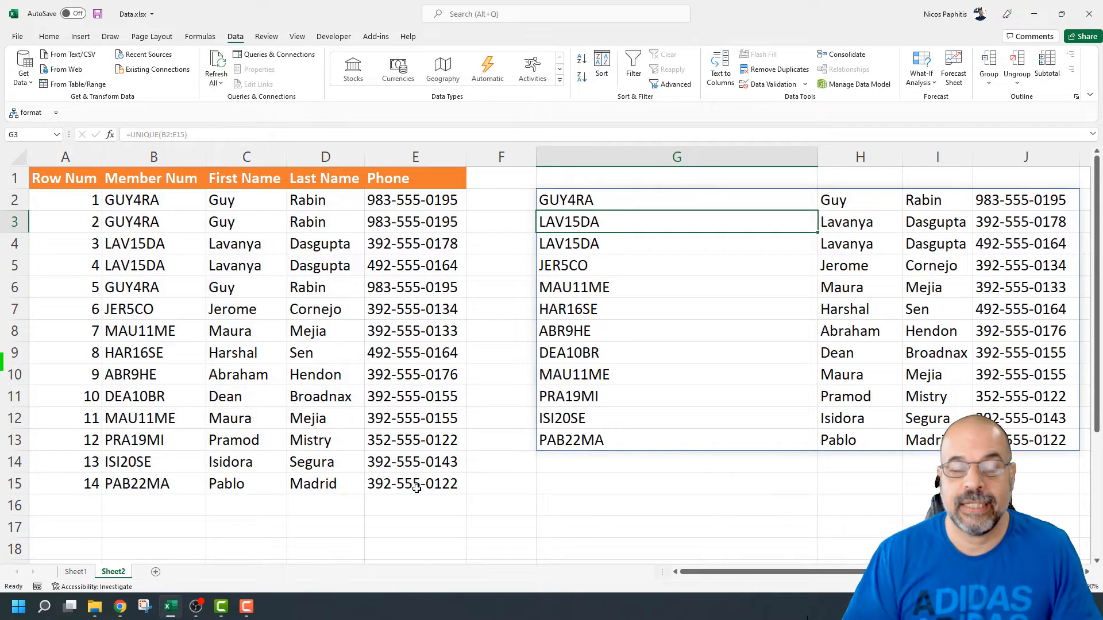
Step: Compare the length of the unique results with the member table, and the records in B4:E5 with those in G3:J4
{"action": "left_click", "coordinate": [587, 467]}
{"action": "left_click_drag", "start_coordinate": [587, 467], "coordinate": [241, 481]}
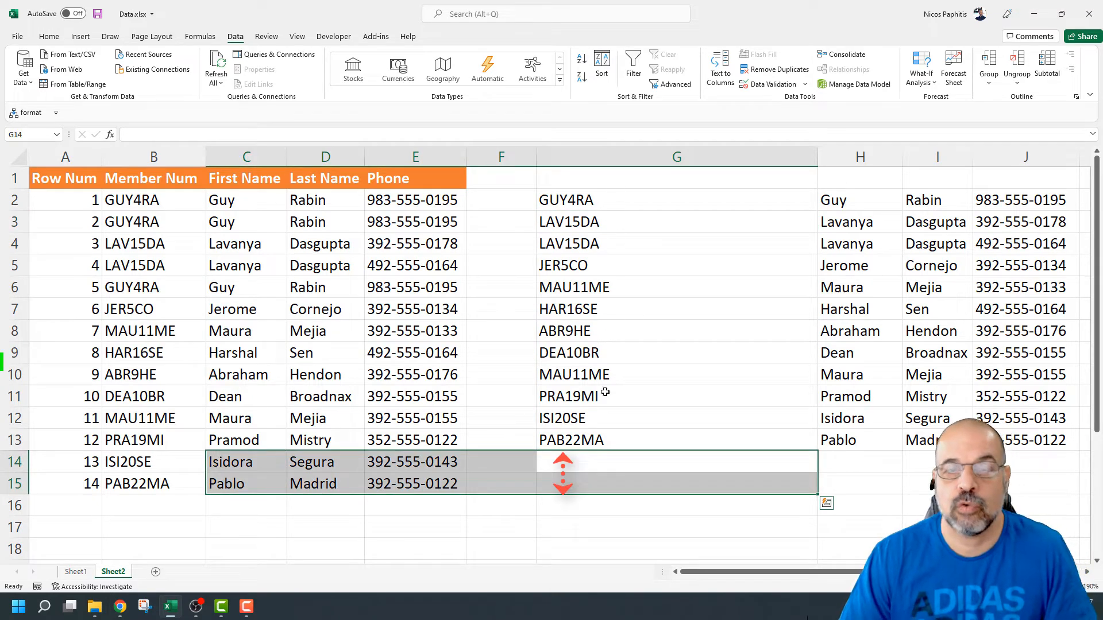
{"action": "left_click", "coordinate": [586, 477]}
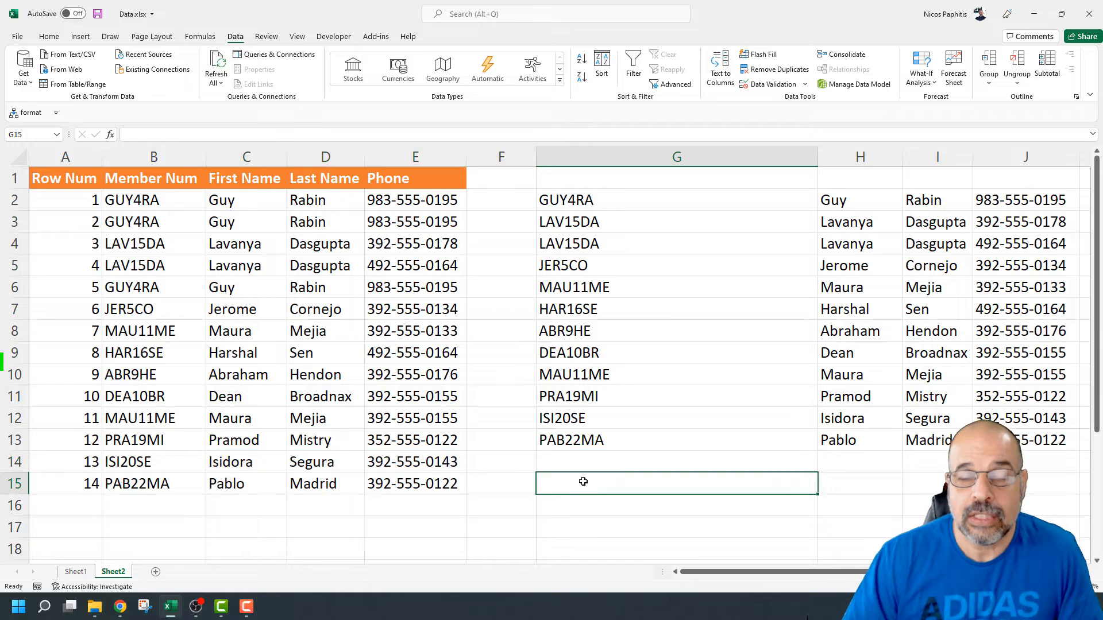
{"action": "left_click", "coordinate": [599, 446]}
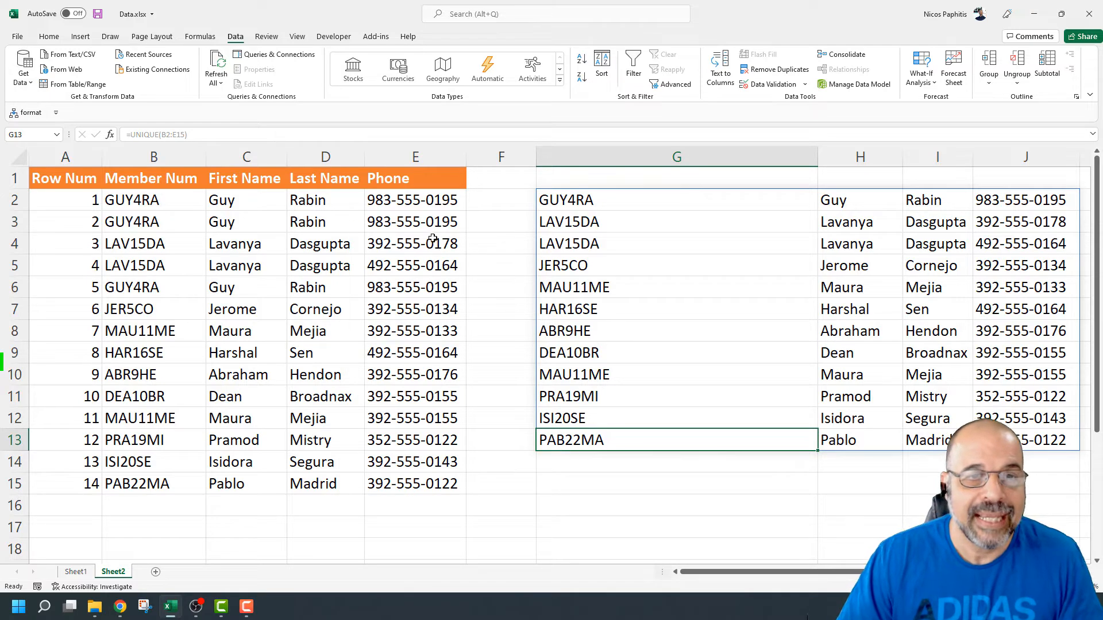
{"action": "left_click", "coordinate": [141, 247]}
{"action": "left_click_drag", "start_coordinate": [138, 247], "coordinate": [431, 266]}
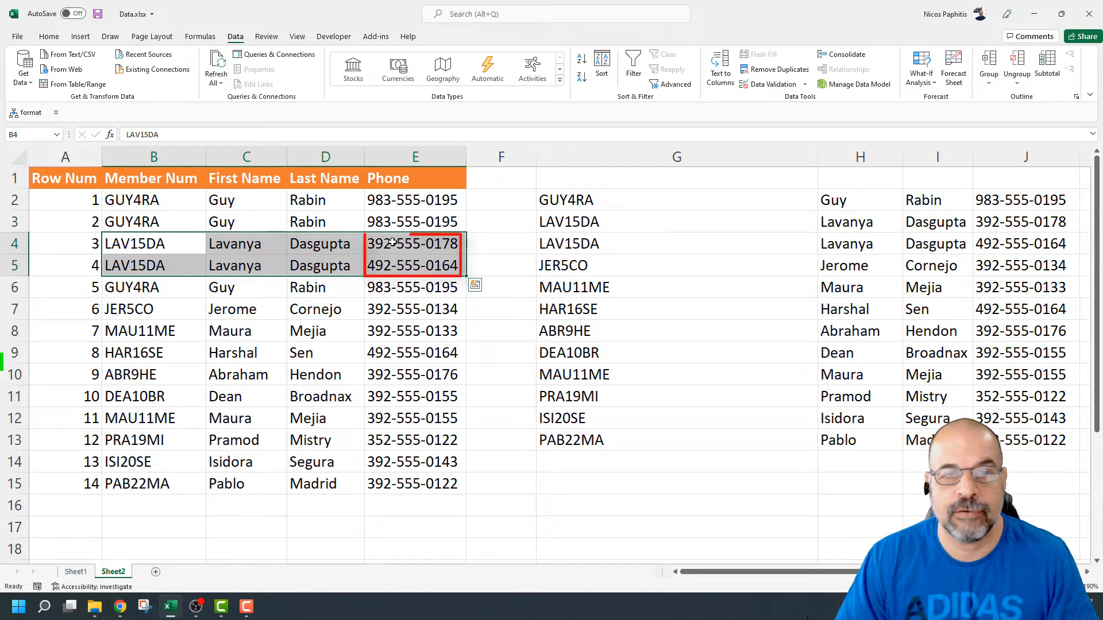
{"action": "left_click_drag", "start_coordinate": [601, 221], "coordinate": [603, 247]}
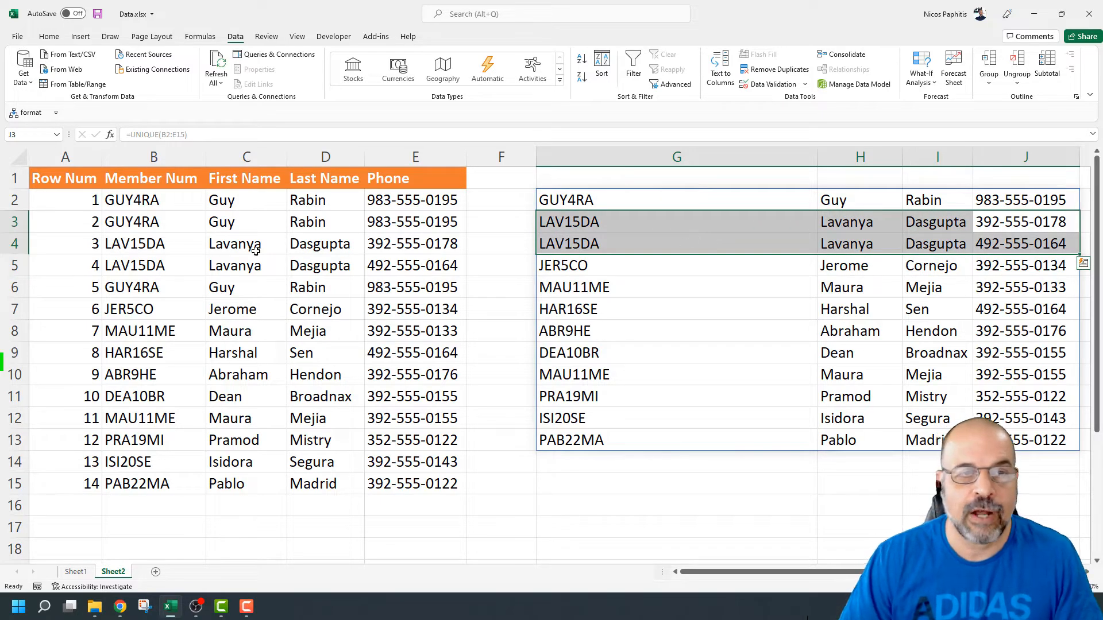
Step: Copy the phone number from E4 into E5 and review the recalculated unique records in G2:J12
{"action": "left_click", "coordinate": [408, 250]}
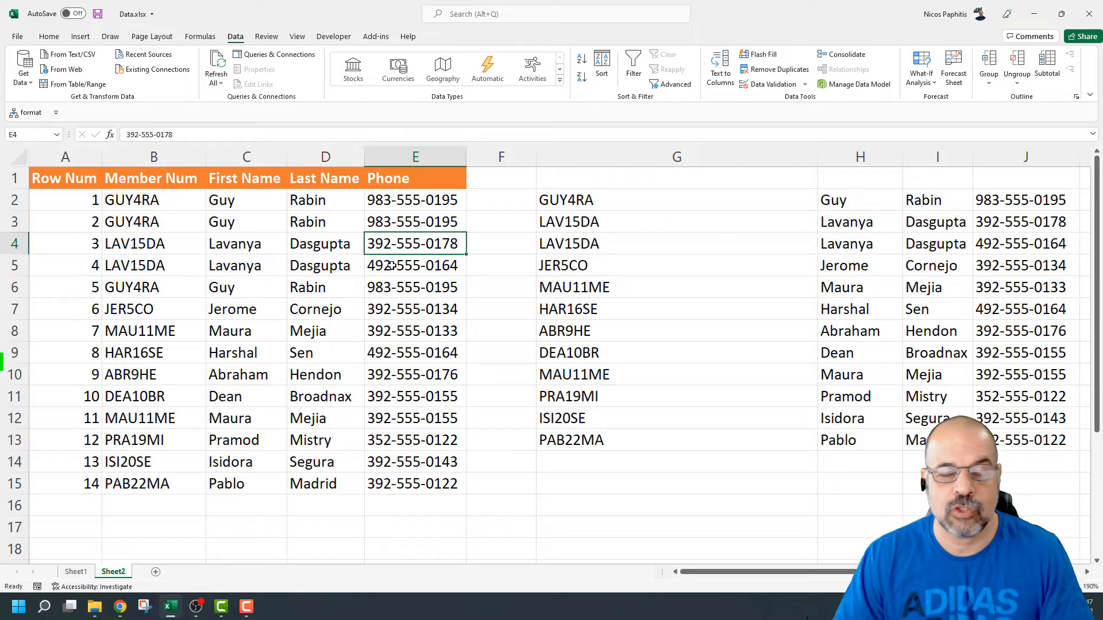
{"action": "key", "text": "ctrl+c"}
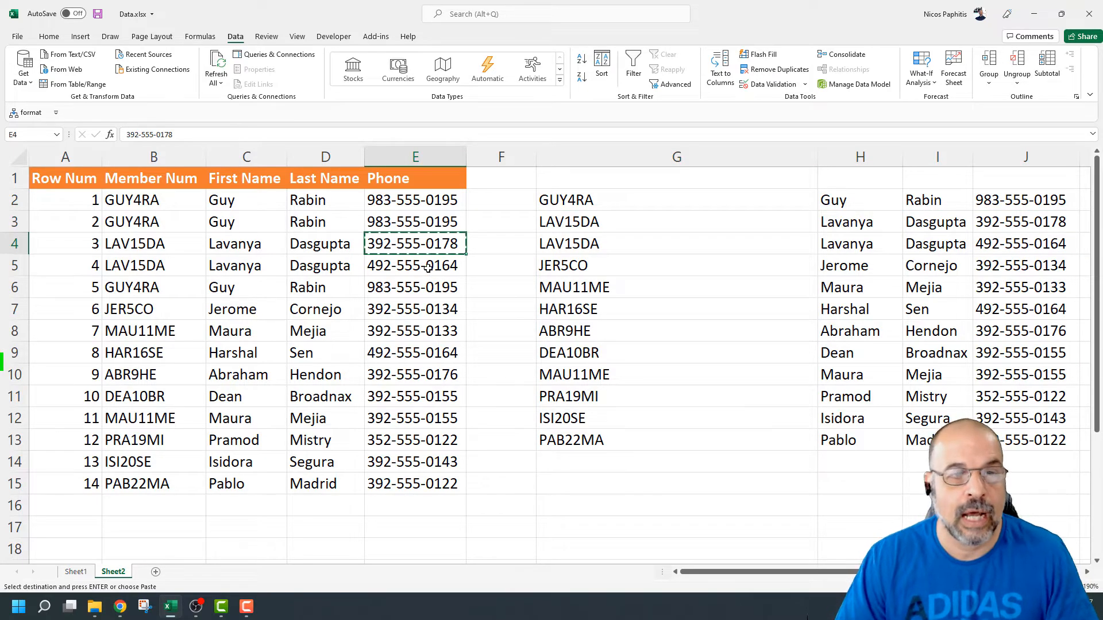
{"action": "left_click", "coordinate": [428, 267]}
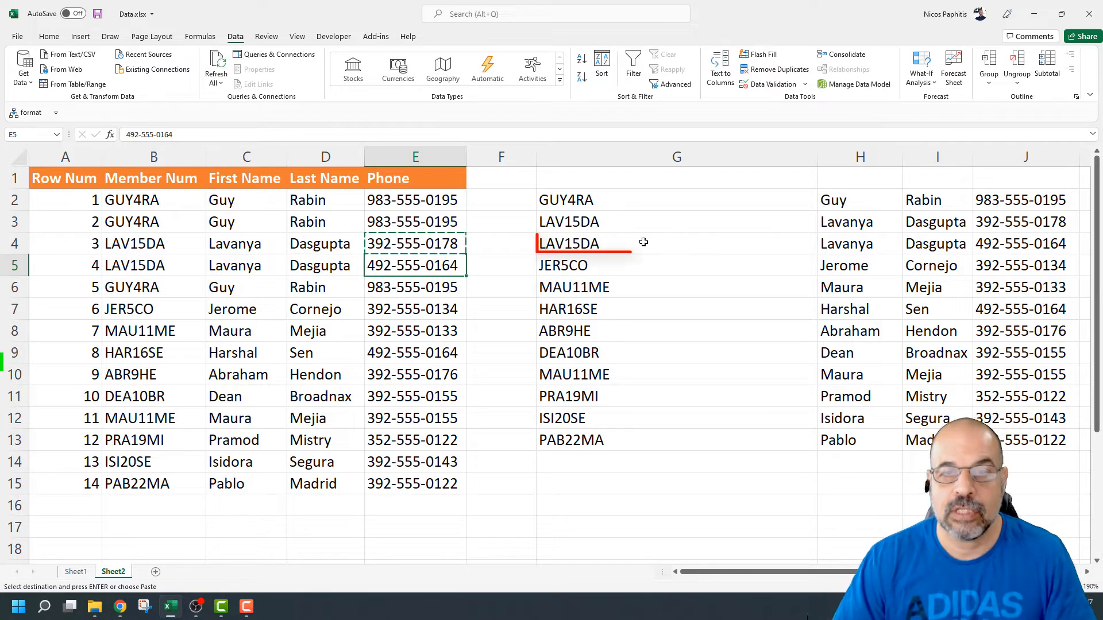
{"action": "key", "text": "ctrl+v"}
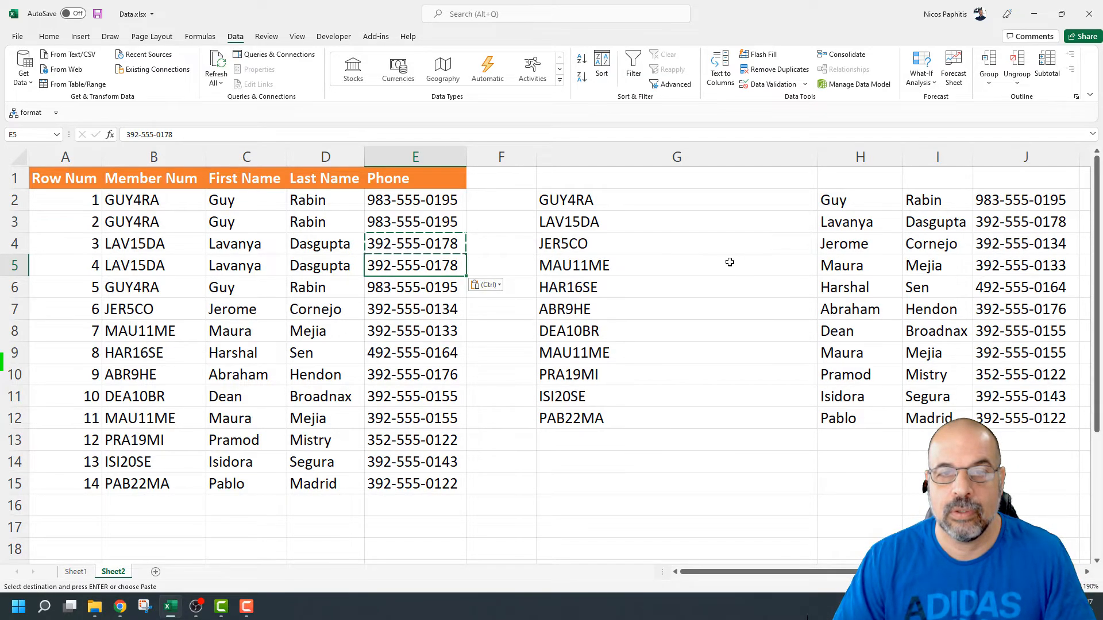
{"action": "left_click_drag", "start_coordinate": [620, 205], "coordinate": [1034, 411]}
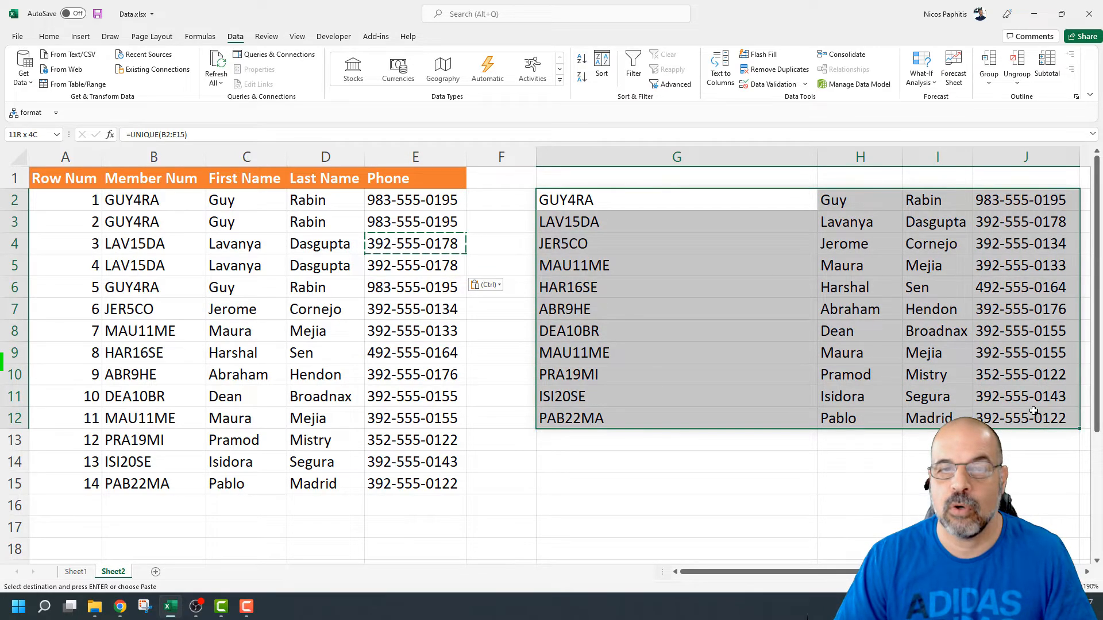
{"action": "left_click_drag", "start_coordinate": [669, 222], "coordinate": [968, 226]}
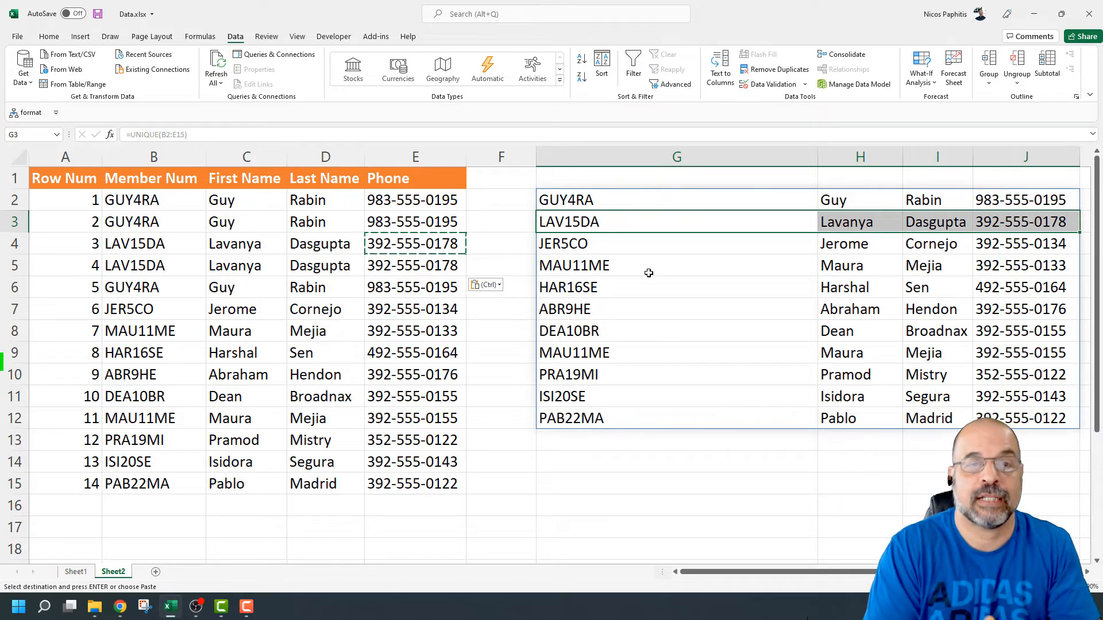
{"action": "left_click_drag", "start_coordinate": [652, 205], "coordinate": [1020, 422]}
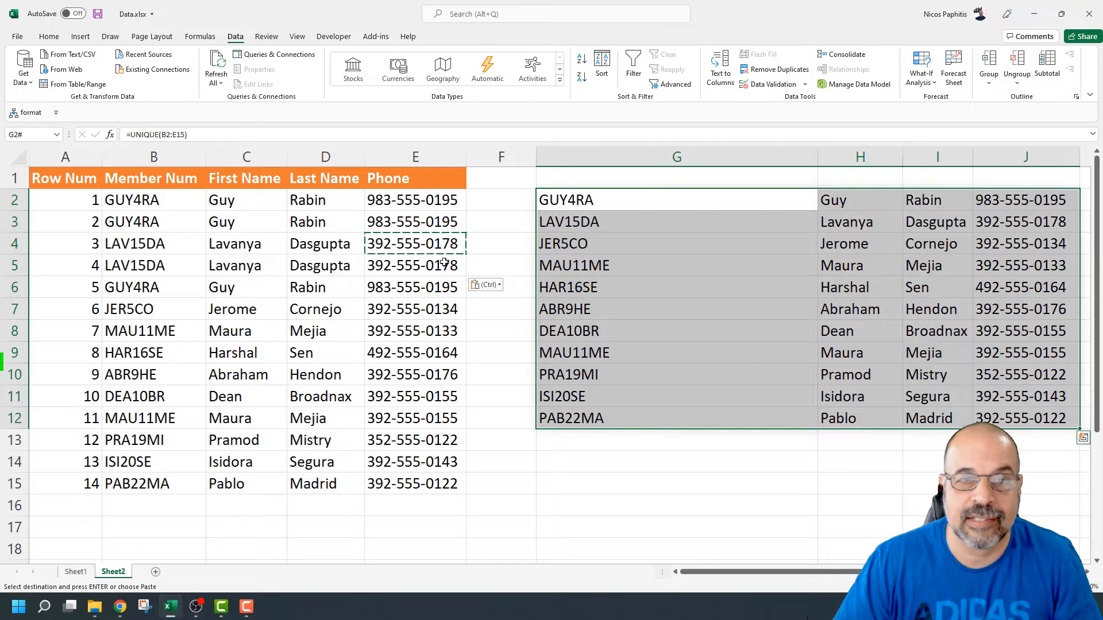
Step: Change the last digit of the phone number in E4 to 9 and check the unique records in G3:J4
{"action": "left_click", "coordinate": [402, 249]}
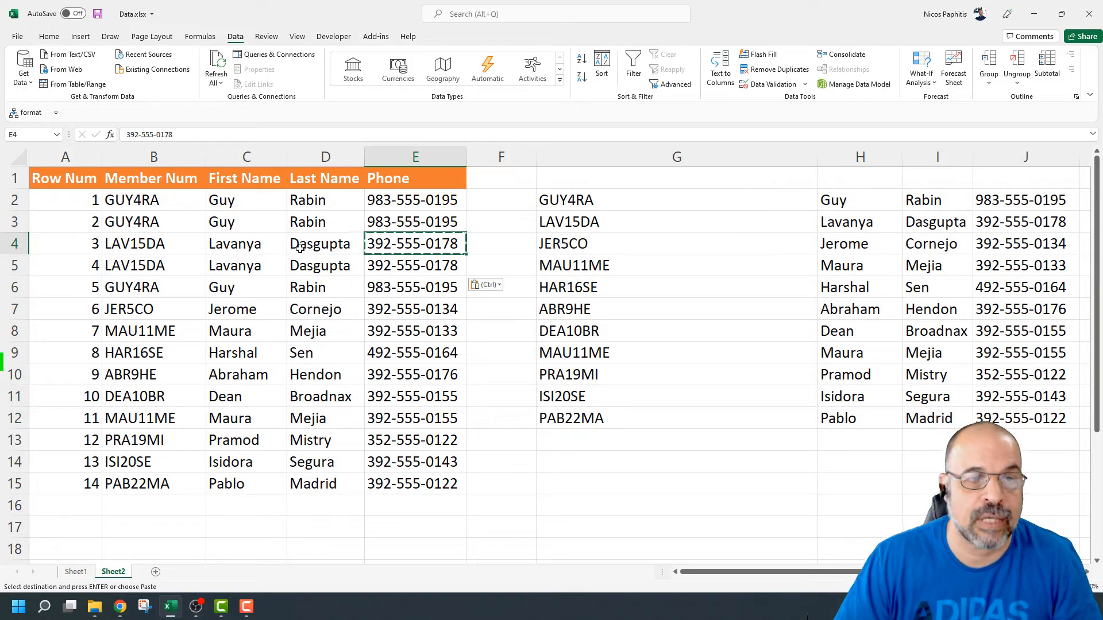
{"action": "double_click", "coordinate": [456, 243]}
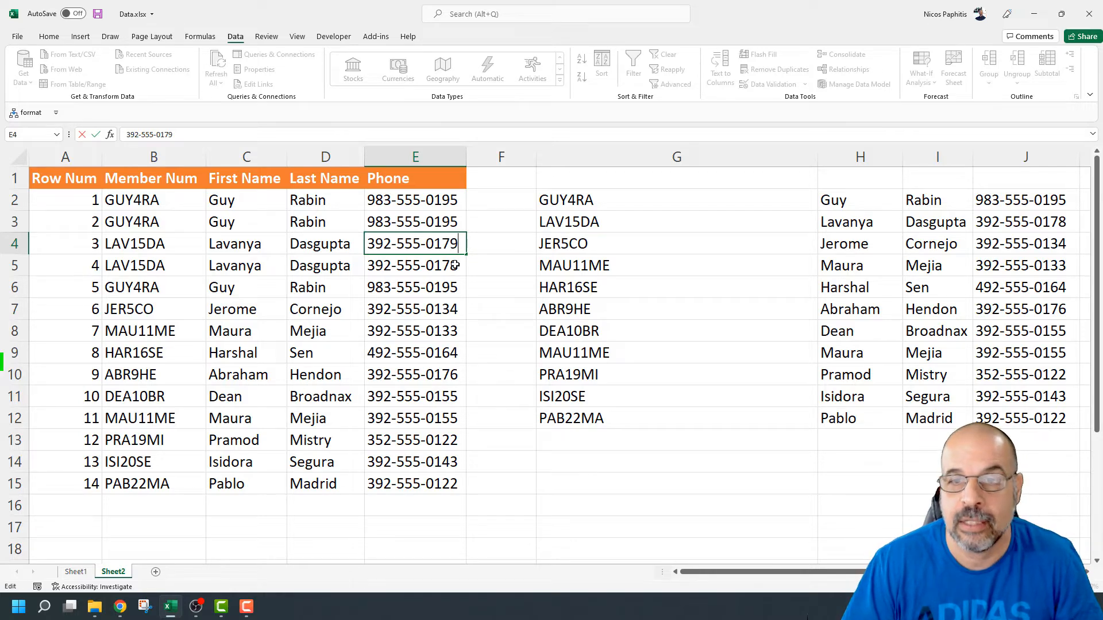
{"action": "key", "text": "Return"}
{"action": "left_click", "coordinate": [635, 219]}
{"action": "left_click_drag", "start_coordinate": [759, 244], "coordinate": [1000, 254]}
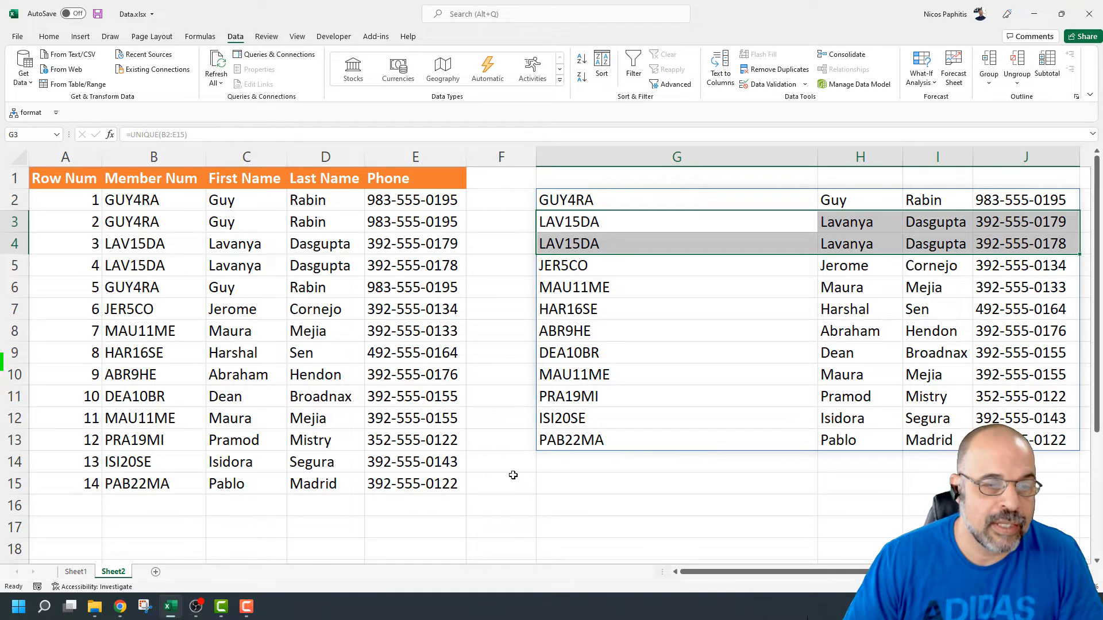
Step: Return to Sheet1 and select cell G7 in the member table
{"action": "left_click", "coordinate": [75, 571]}
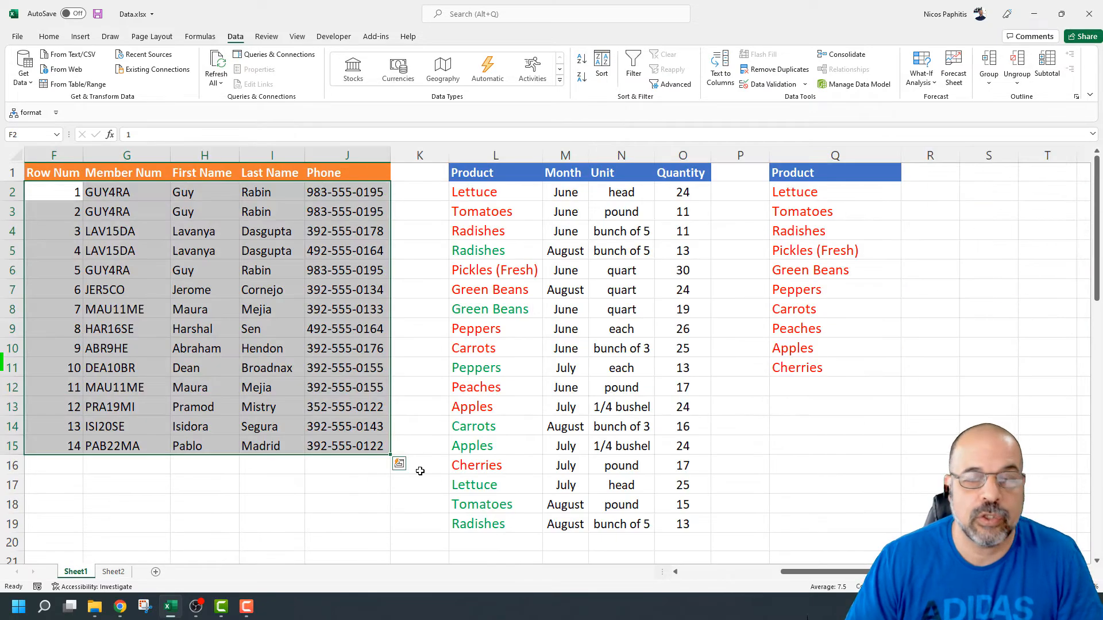
{"action": "left_click", "coordinate": [147, 297]}
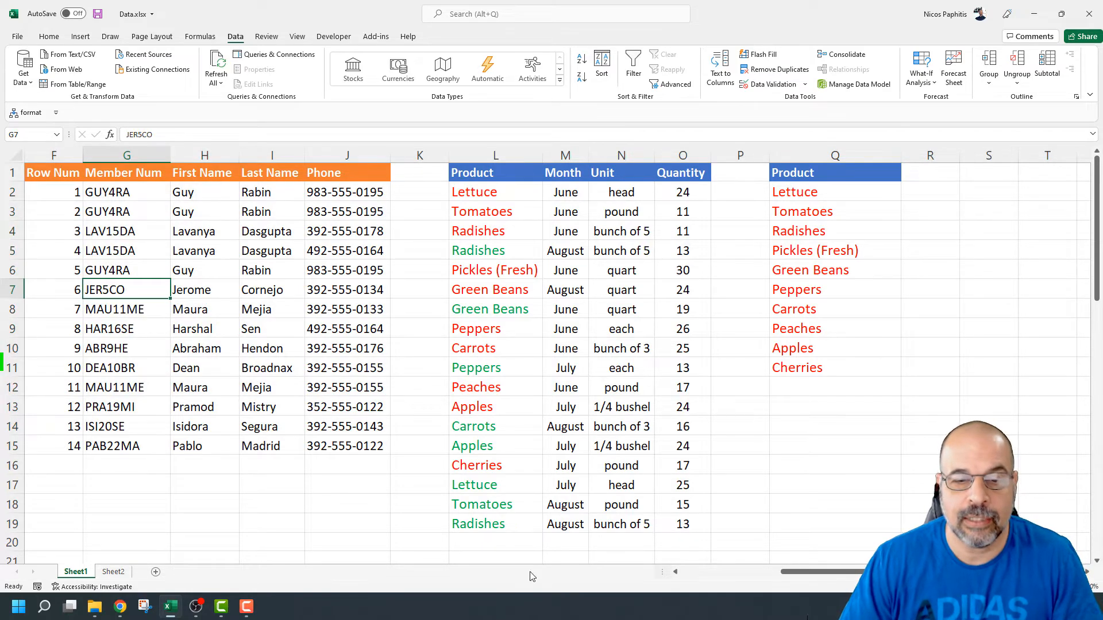
Step: Remove duplicates from the member table F1:J15, comparing Member Num, First Name, Last Name and Phone but not Row Num
{"action": "left_click_drag", "start_coordinate": [827, 577], "coordinate": [684, 575]}
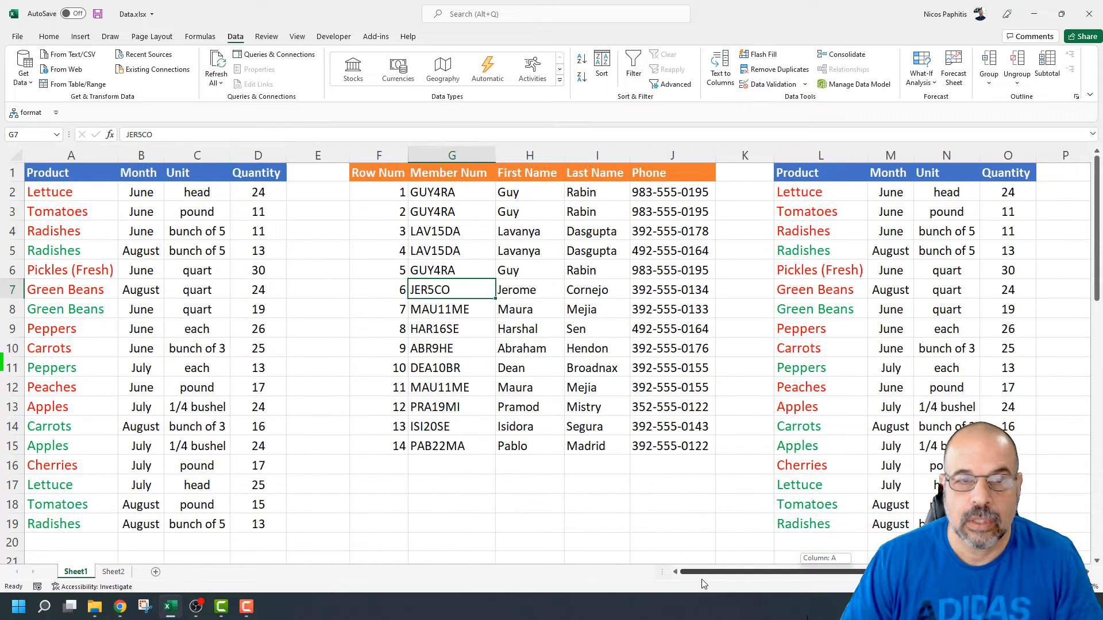
{"action": "left_click_drag", "start_coordinate": [380, 193], "coordinate": [678, 446]}
{"action": "left_click", "coordinate": [522, 281]}
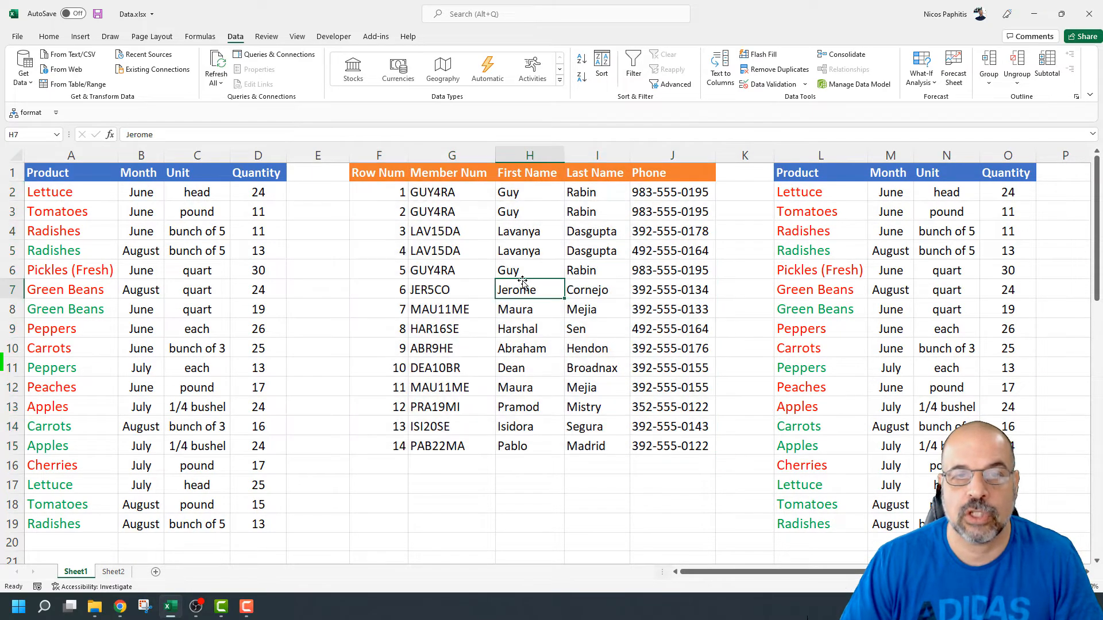
{"action": "left_click", "coordinate": [775, 69]}
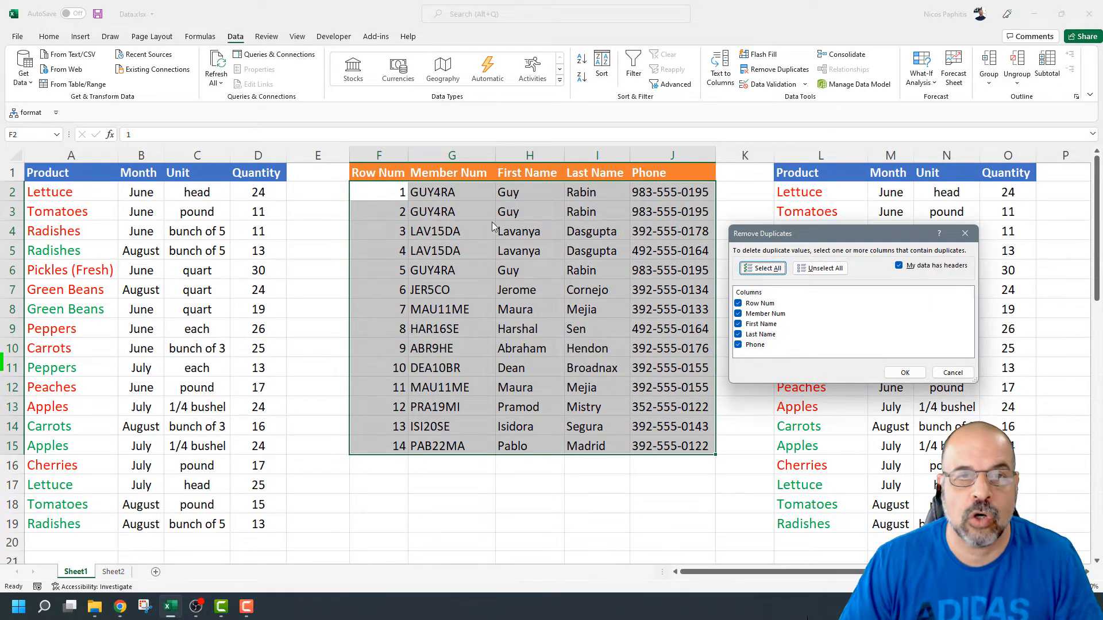
{"action": "left_click", "coordinate": [738, 303]}
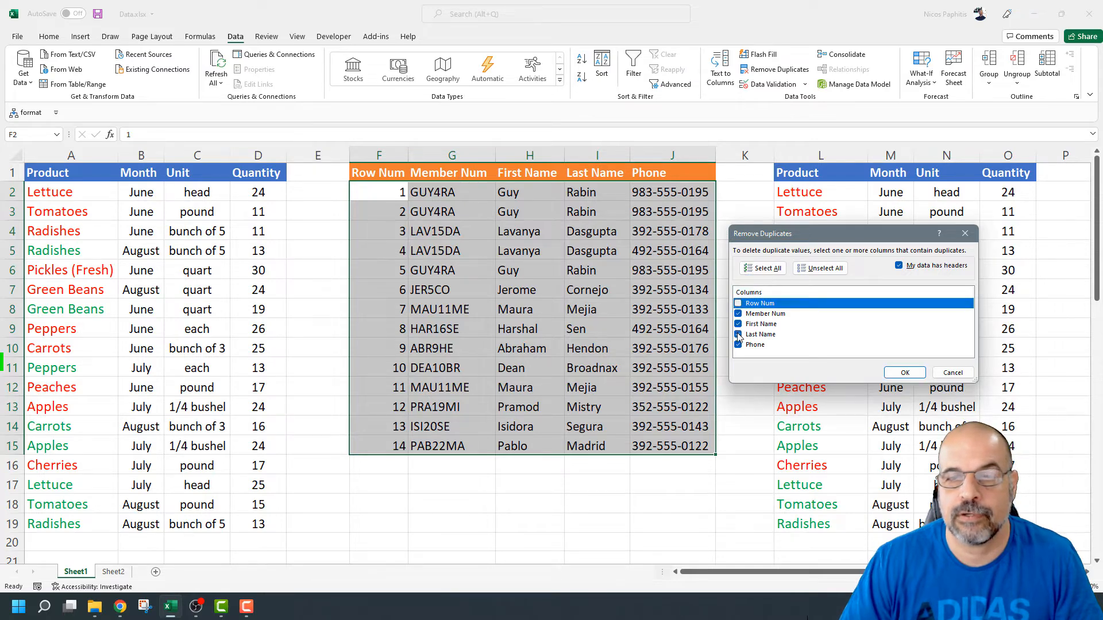
{"action": "left_click", "coordinate": [905, 374]}
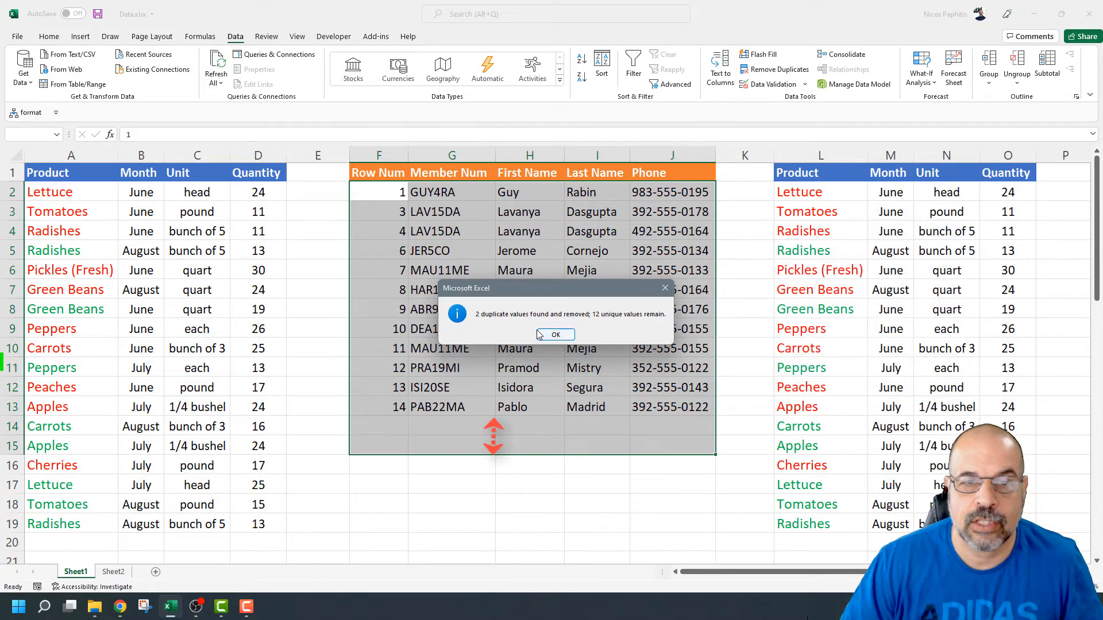
{"action": "left_click", "coordinate": [556, 335]}
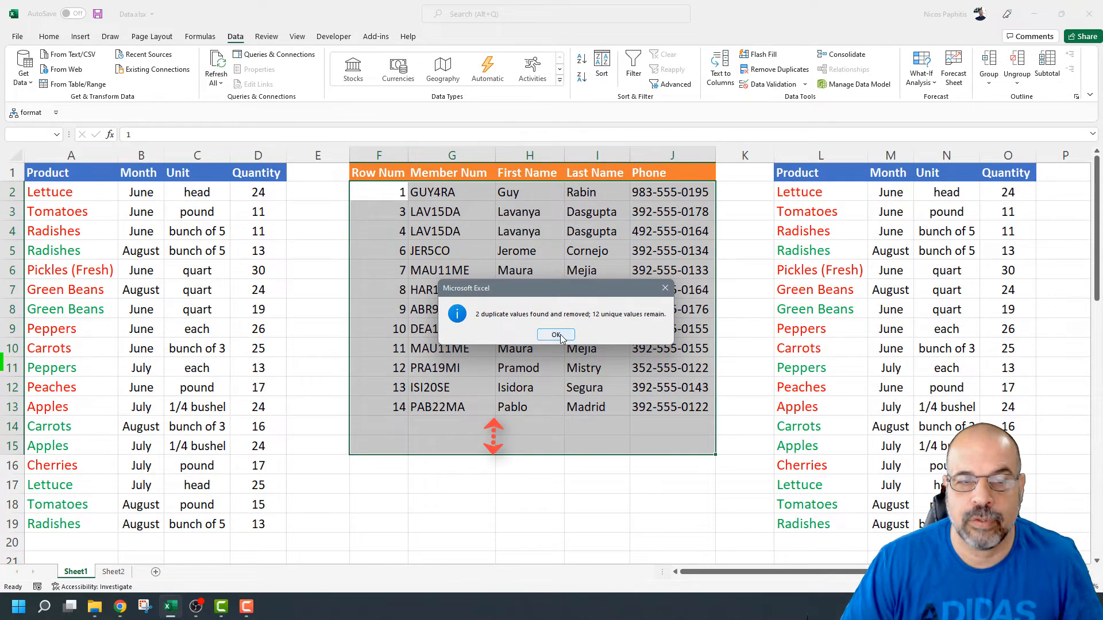
{"action": "left_click", "coordinate": [526, 290]}
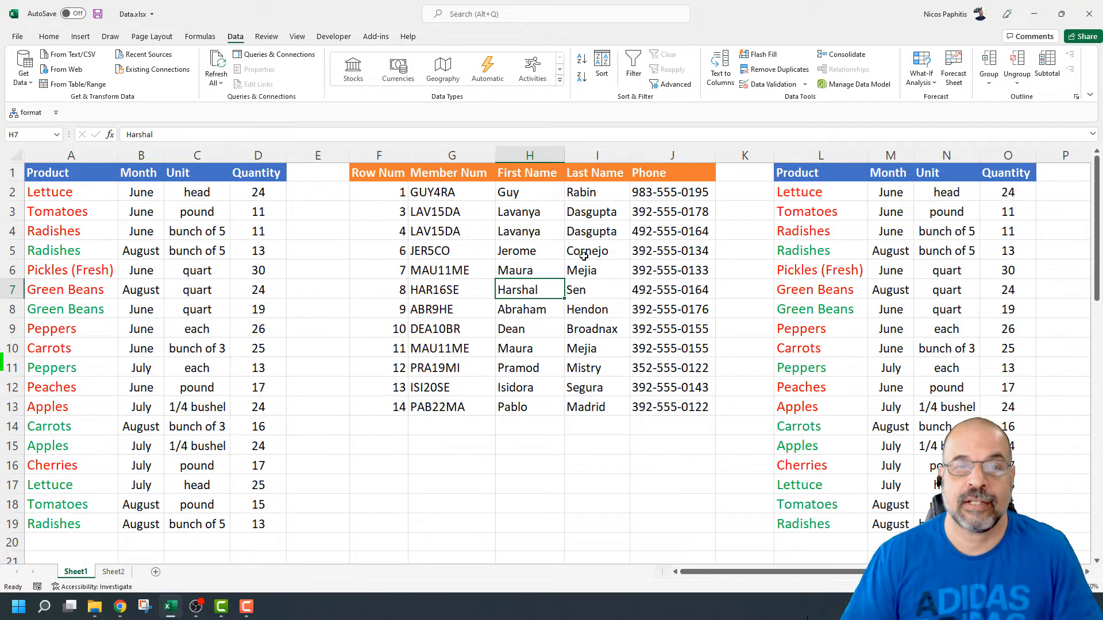
Step: Copy the phone number from J3 into J4 and J5, and compare the member records in G3:J4
{"action": "left_click", "coordinate": [667, 214]}
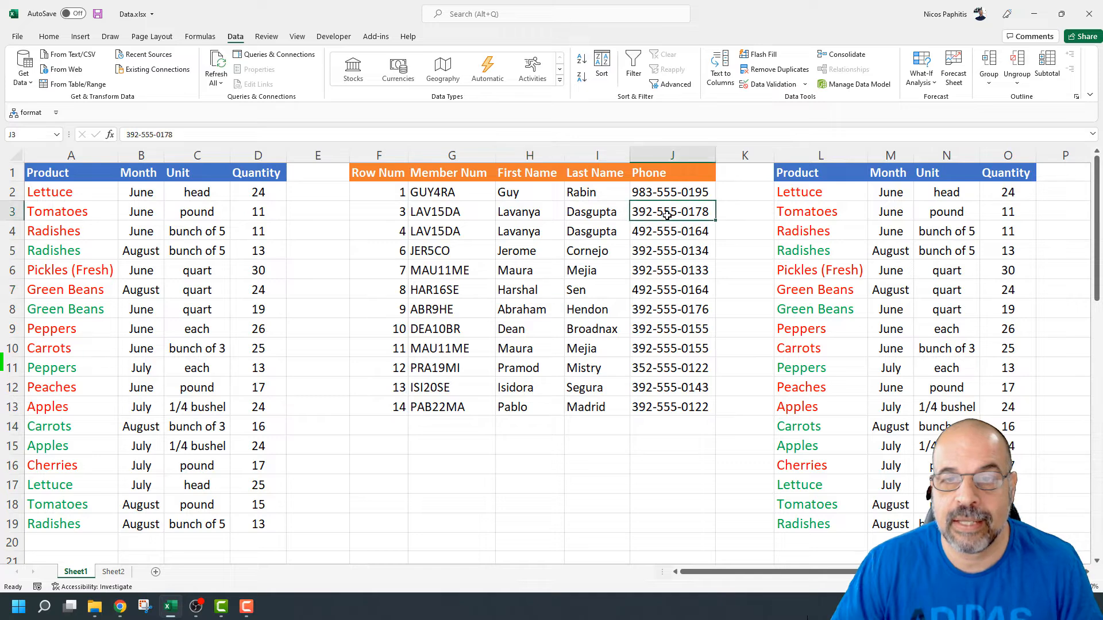
{"action": "key", "text": "ctrl+c"}
{"action": "left_click", "coordinate": [660, 232]}
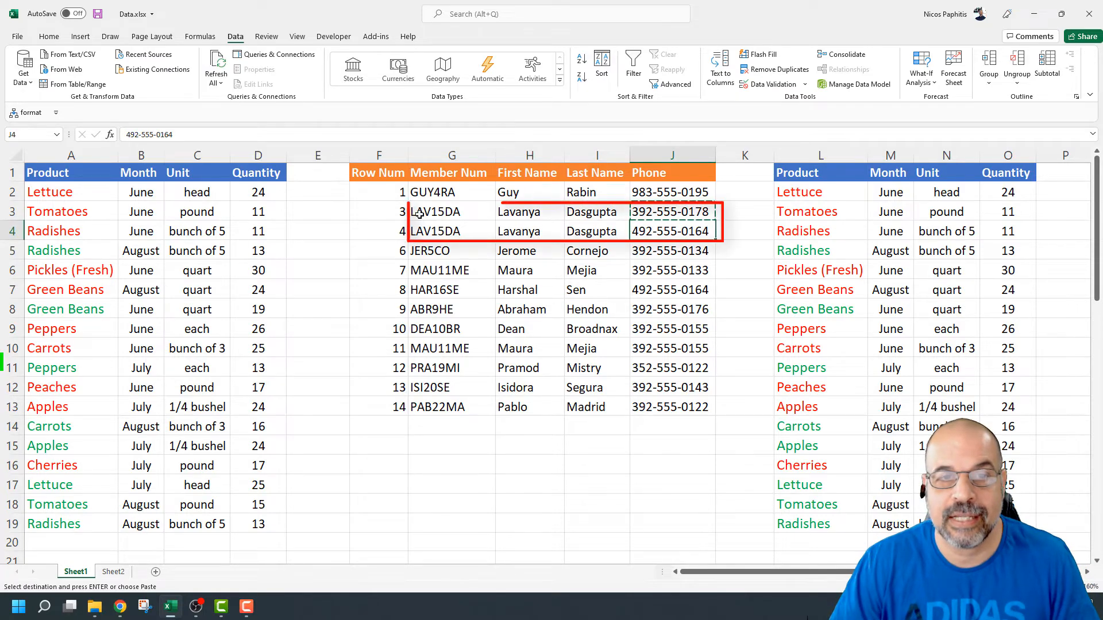
{"action": "key", "text": "ctrl+v"}
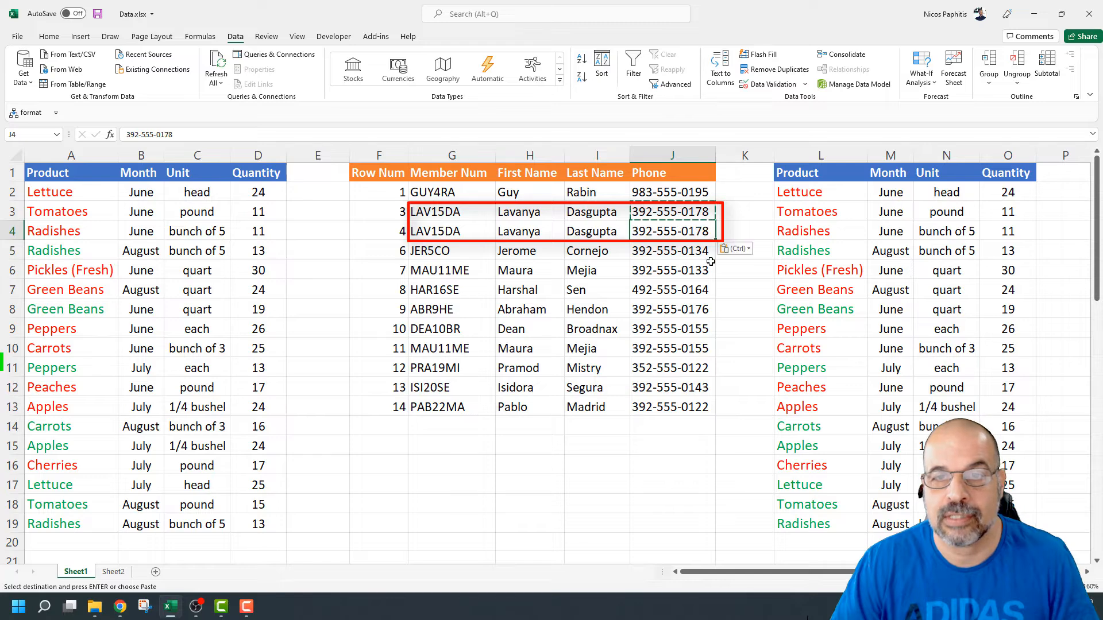
{"action": "left_click", "coordinate": [667, 253]}
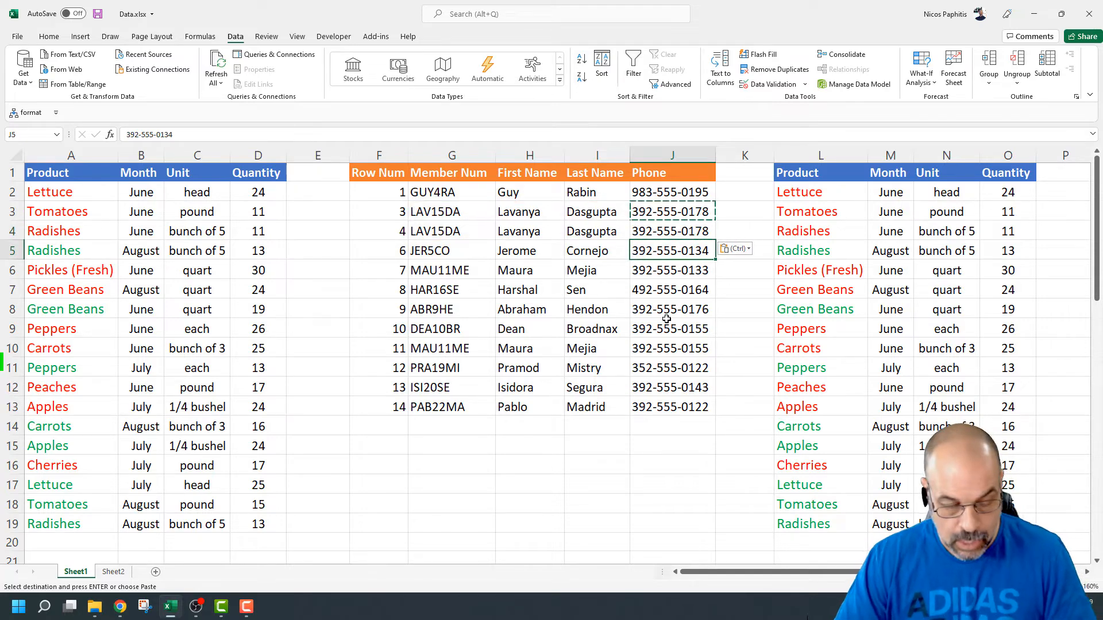
{"action": "key", "text": "Return"}
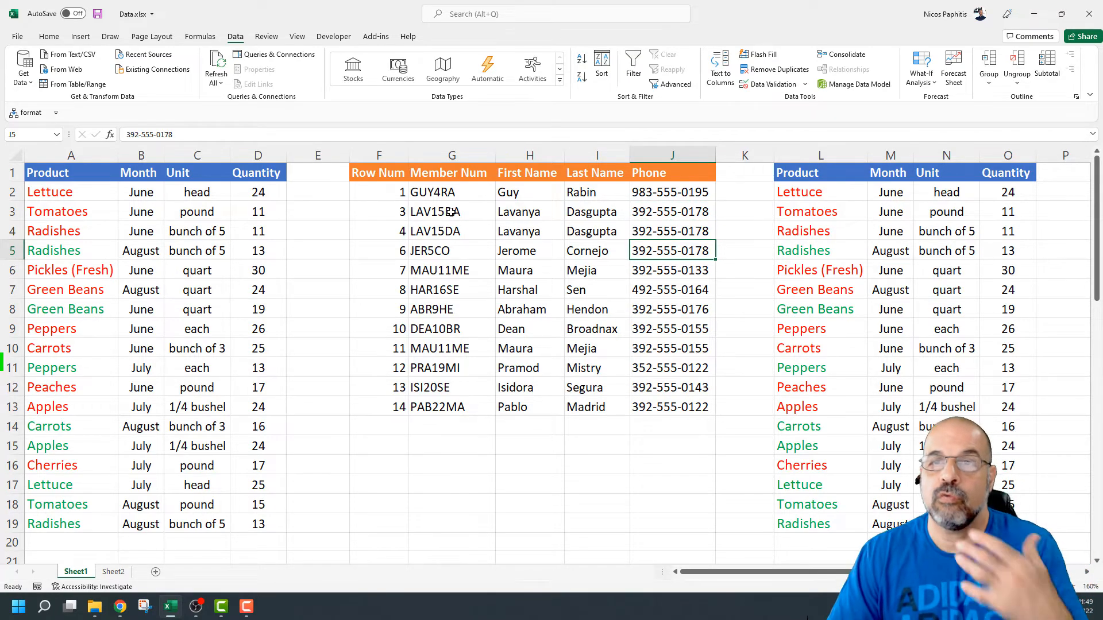
{"action": "left_click_drag", "start_coordinate": [451, 212], "coordinate": [669, 229]}
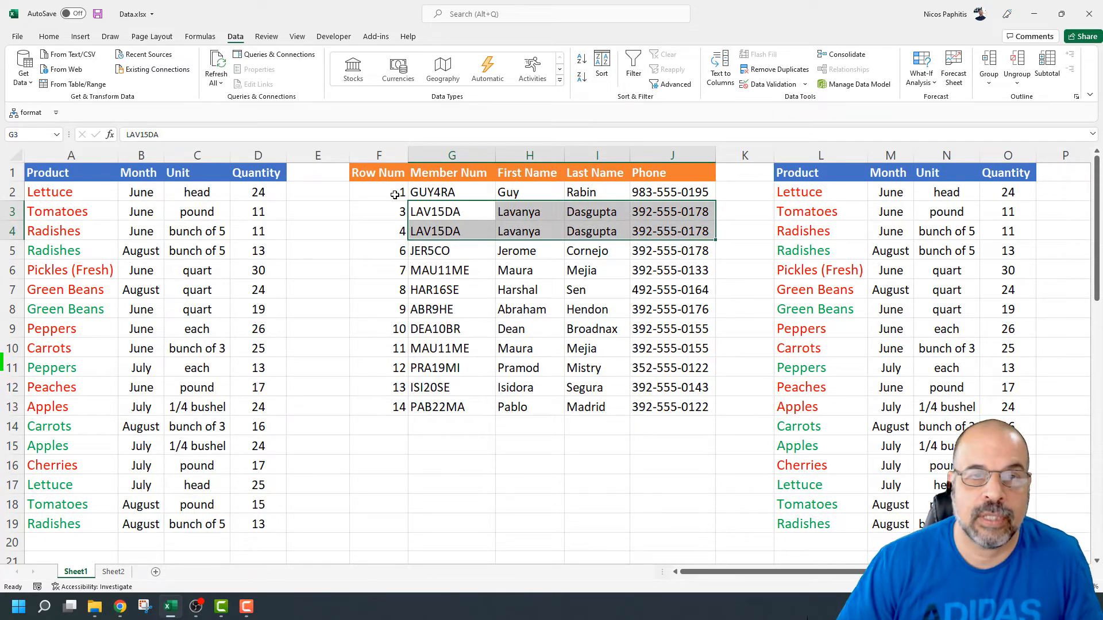
Step: Run Remove Duplicates on the edited member table again, with Row Num excluded from the compared columns
{"action": "left_click", "coordinate": [542, 227]}
{"action": "left_click", "coordinate": [770, 74]}
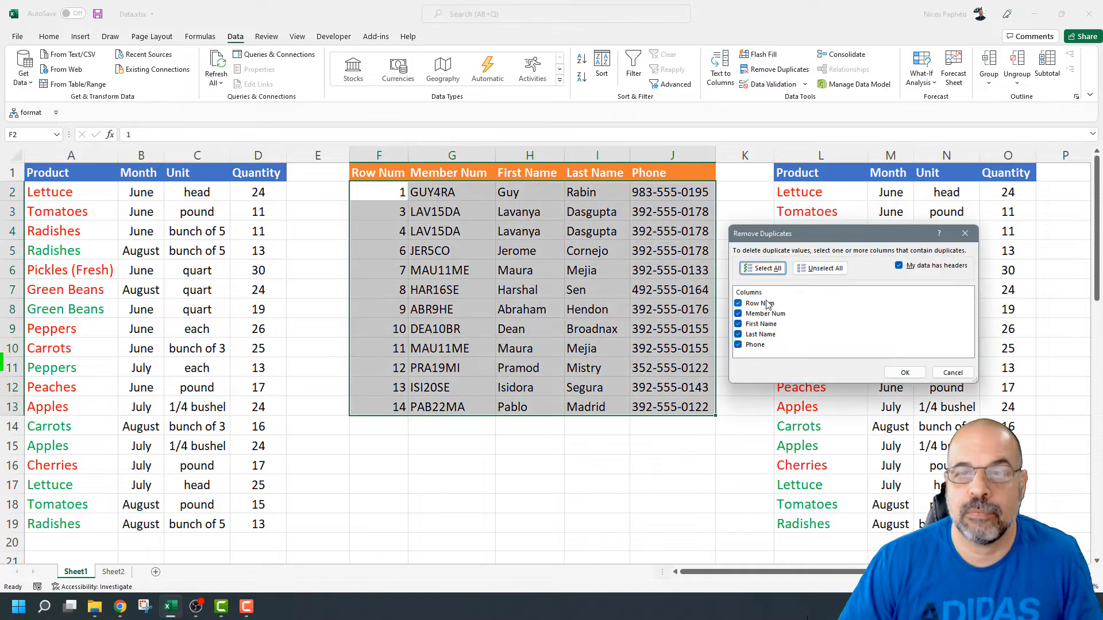
{"action": "left_click", "coordinate": [739, 304]}
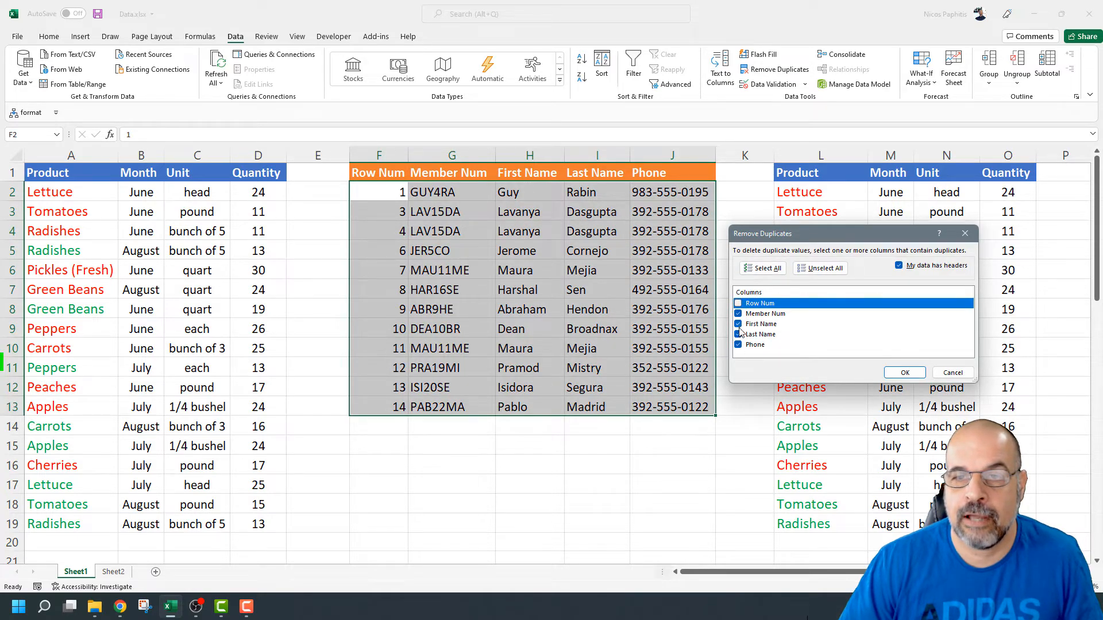
{"action": "left_click", "coordinate": [907, 374]}
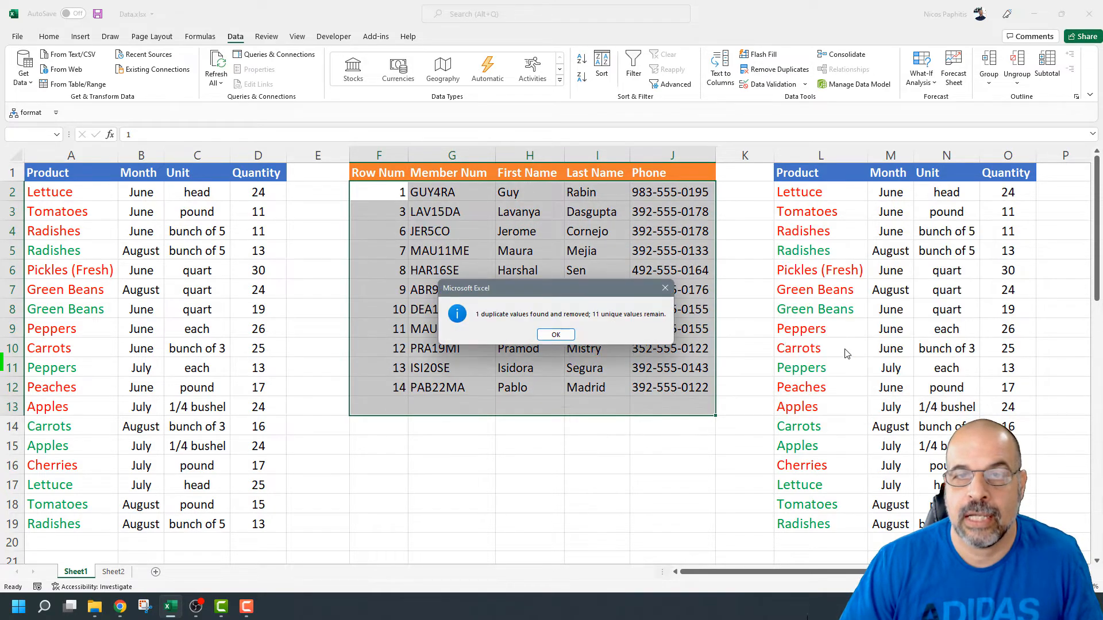
{"action": "left_click", "coordinate": [555, 334]}
{"action": "left_click", "coordinate": [529, 231]}
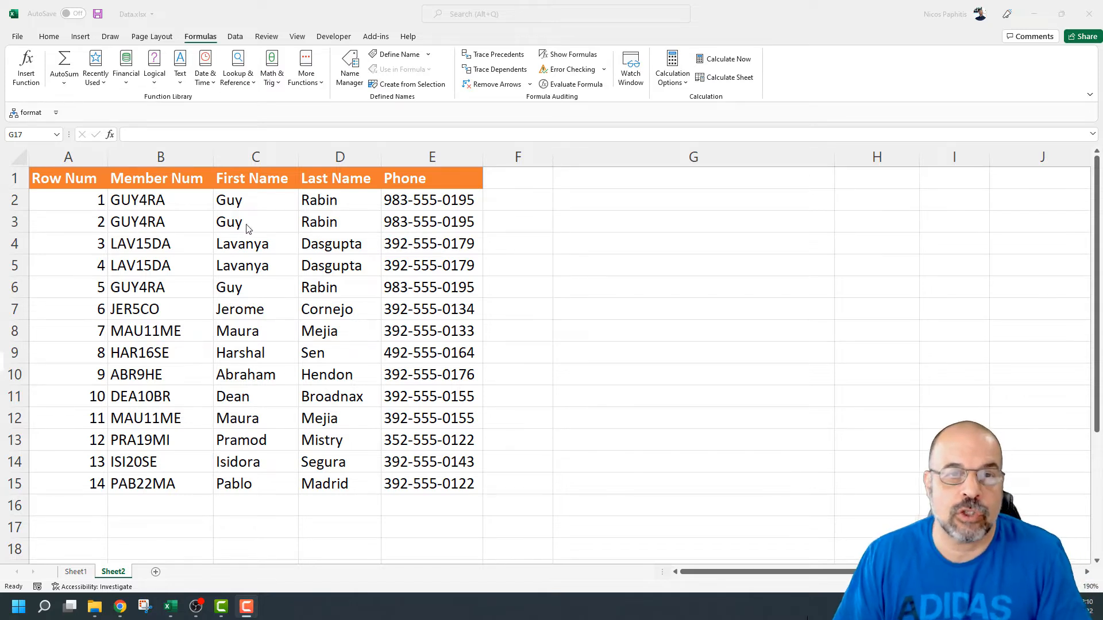
Step: Review Sheet2's row numbers in A2:A15, member records in B2:E15, blank row A16:E16 and output cell G2
{"action": "left_click", "coordinate": [135, 198]}
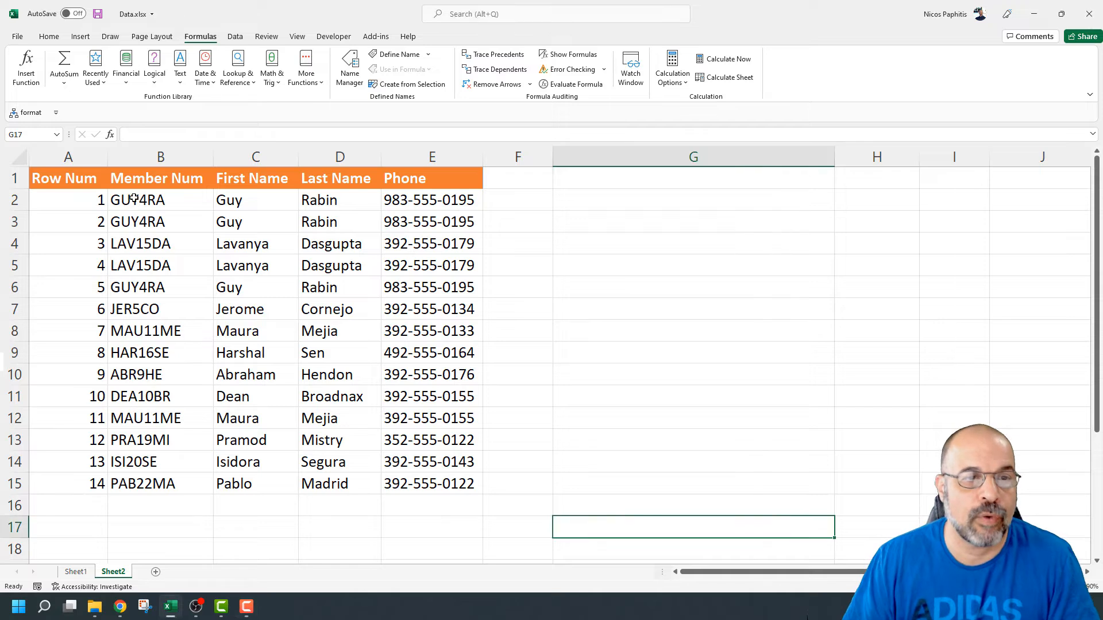
{"action": "left_click_drag", "start_coordinate": [133, 193], "coordinate": [415, 474]}
{"action": "left_click_drag", "start_coordinate": [75, 195], "coordinate": [81, 479]}
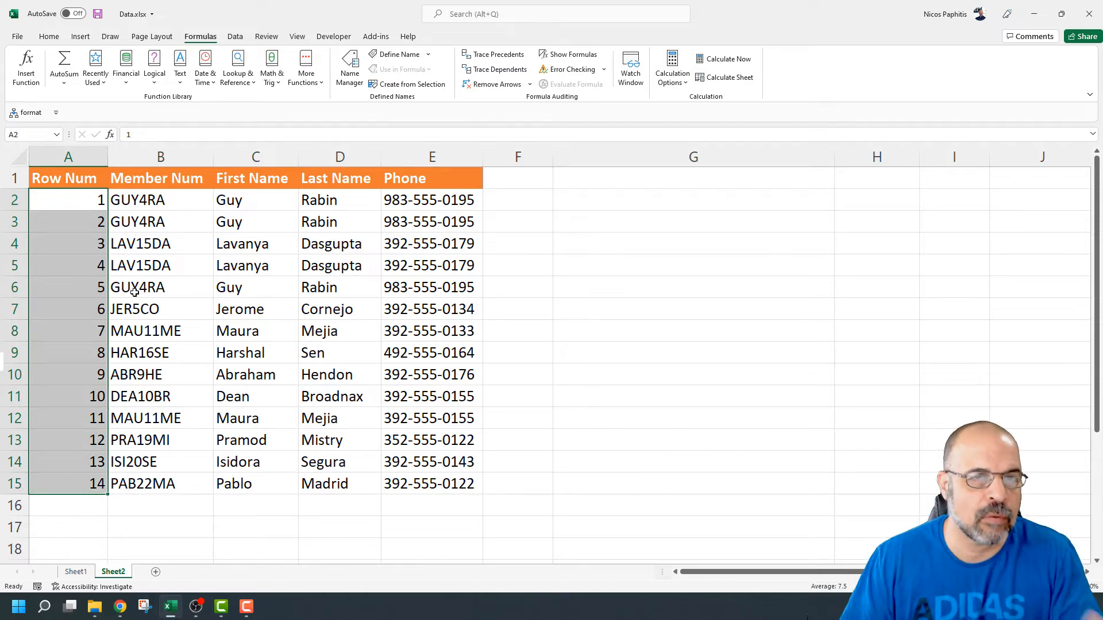
{"action": "left_click_drag", "start_coordinate": [139, 197], "coordinate": [429, 476]}
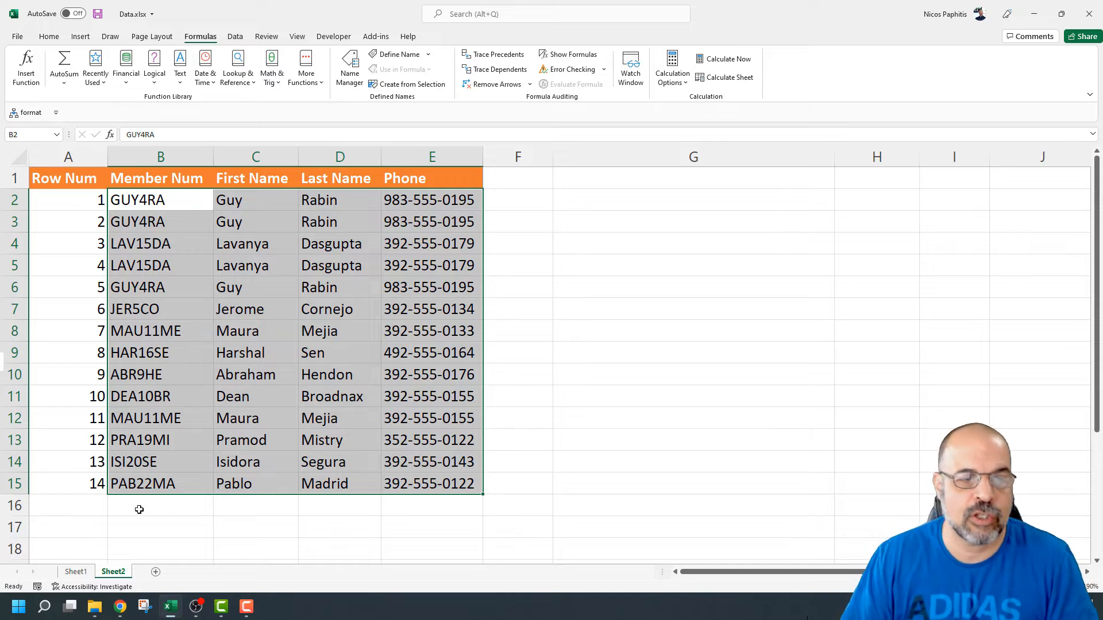
{"action": "left_click", "coordinate": [42, 511]}
{"action": "left_click_drag", "start_coordinate": [41, 512], "coordinate": [431, 506]}
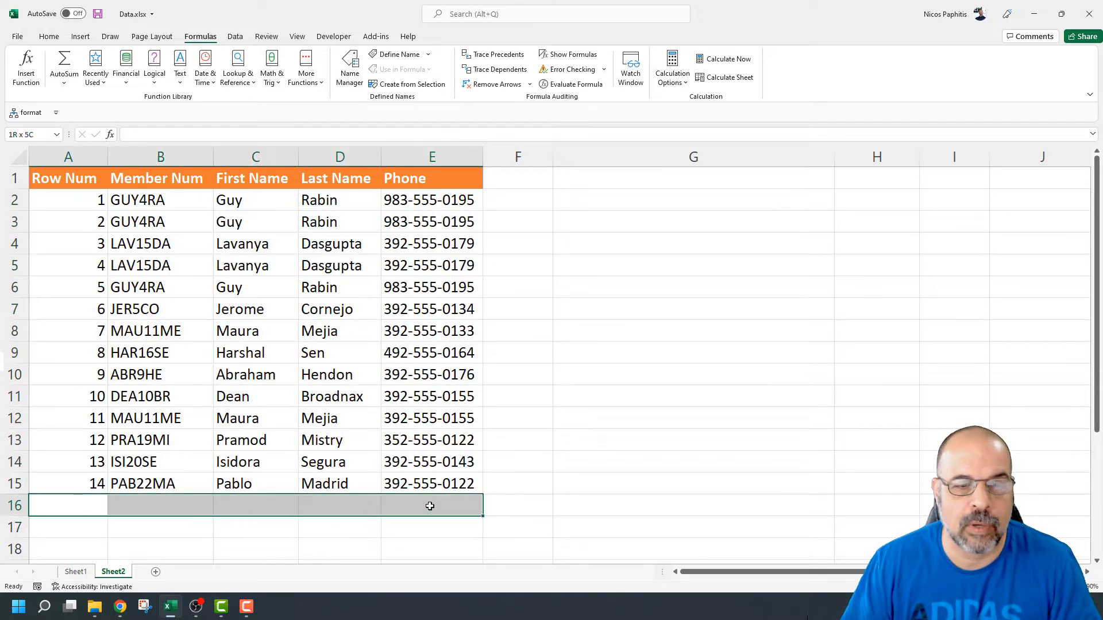
{"action": "left_click", "coordinate": [593, 214]}
{"action": "scroll", "coordinate": [591, 216], "scroll_direction": "down", "scroll_amount": 1}
{"action": "scroll", "coordinate": [584, 233], "scroll_direction": "up", "scroll_amount": 1}
{"action": "left_click", "coordinate": [591, 202]}
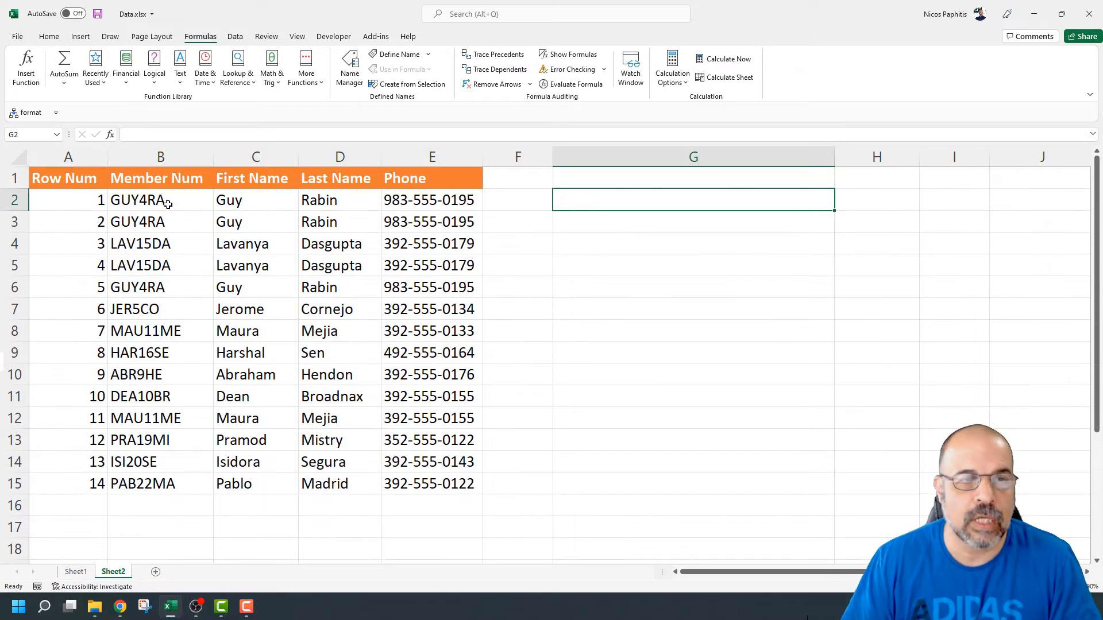
Step: Convert the member data in B1:E15 on Sheet2 into a table with headers
{"action": "left_click", "coordinate": [173, 205]}
{"action": "left_click_drag", "start_coordinate": [161, 178], "coordinate": [399, 481]}
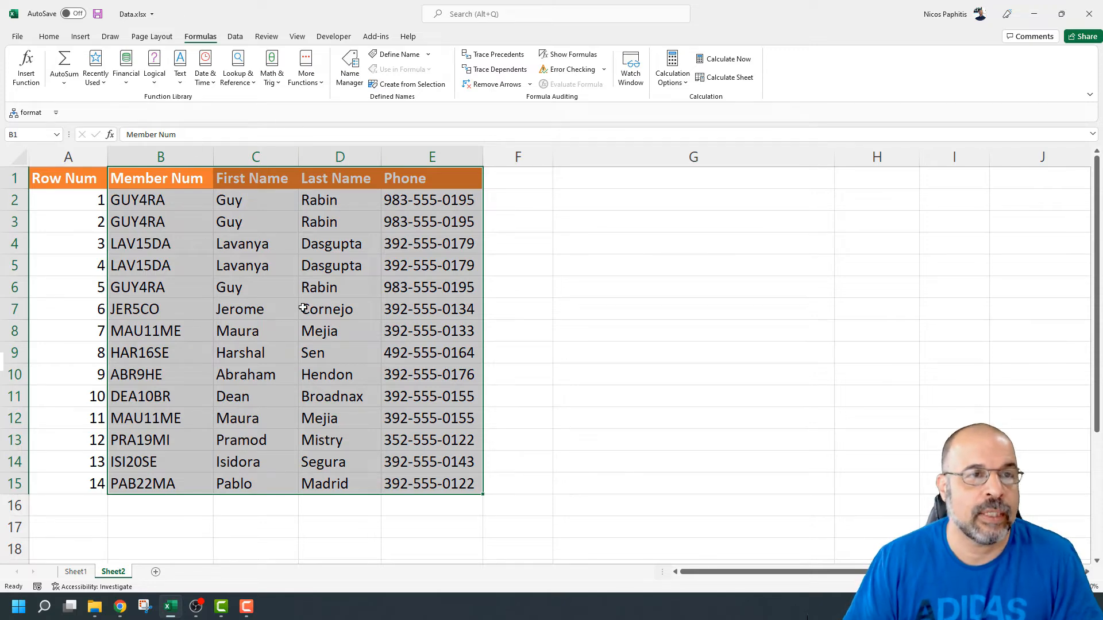
{"action": "left_click", "coordinate": [79, 38]}
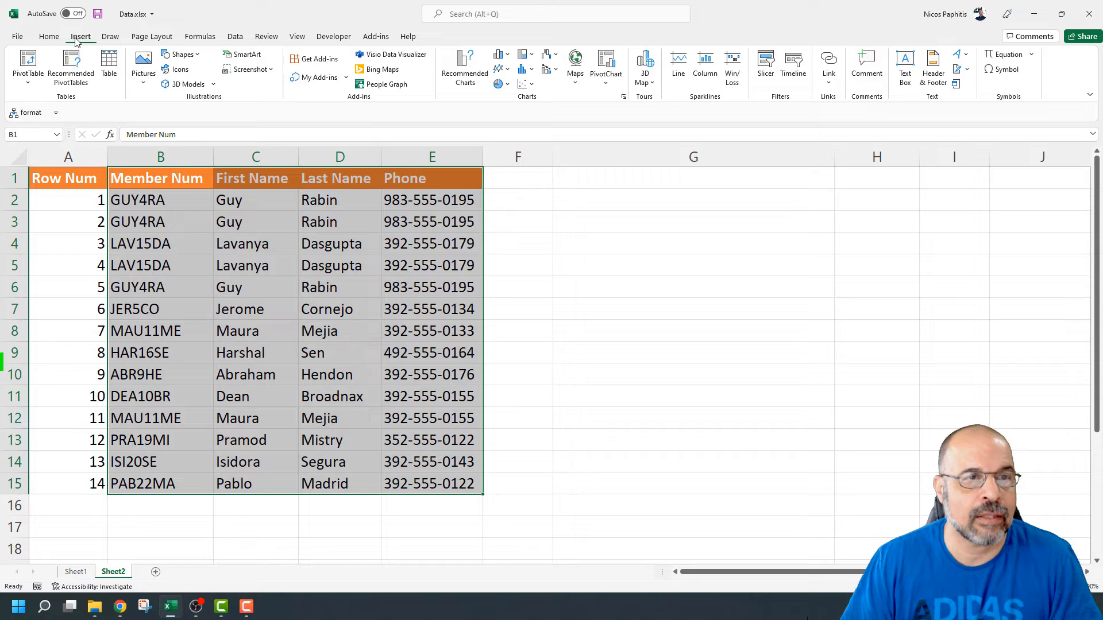
{"action": "left_click", "coordinate": [109, 65]}
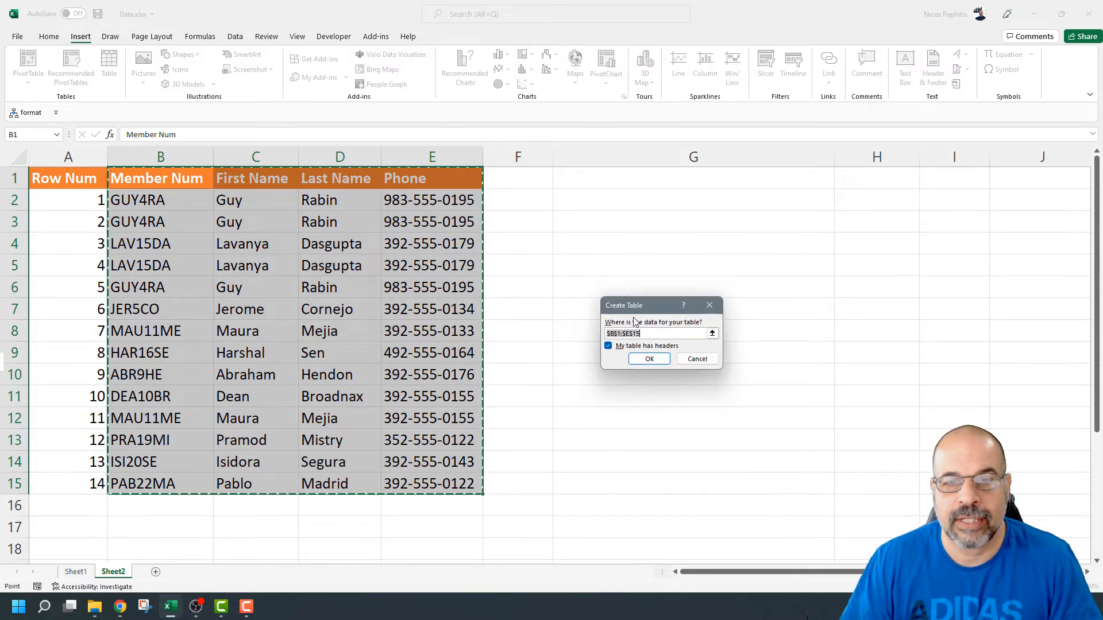
{"action": "left_click_drag", "start_coordinate": [635, 305], "coordinate": [567, 220]}
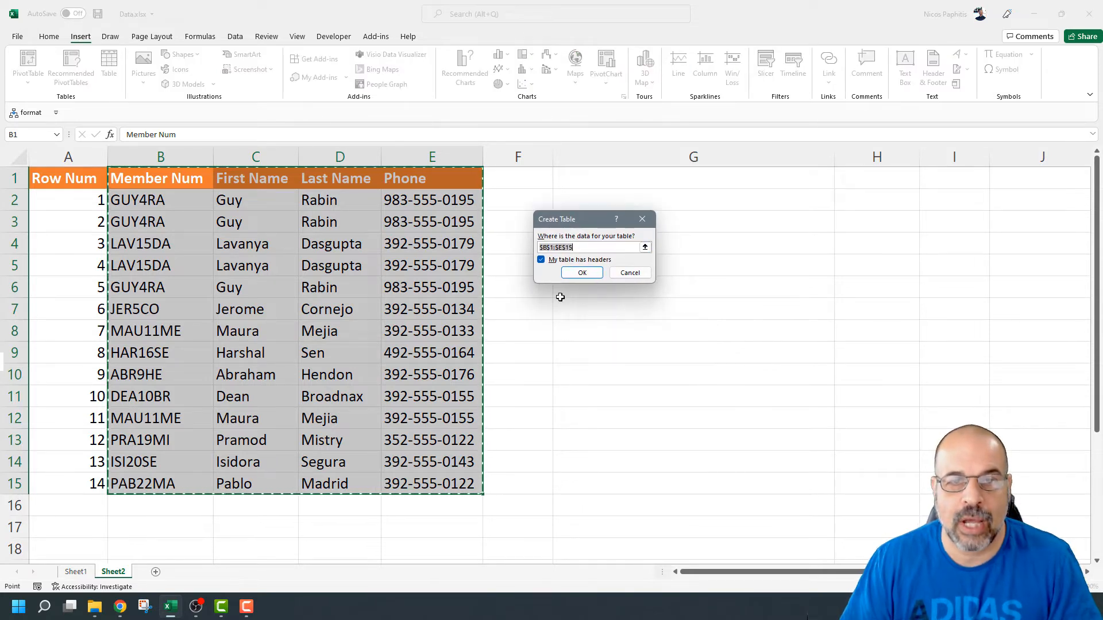
{"action": "left_click", "coordinate": [581, 272]}
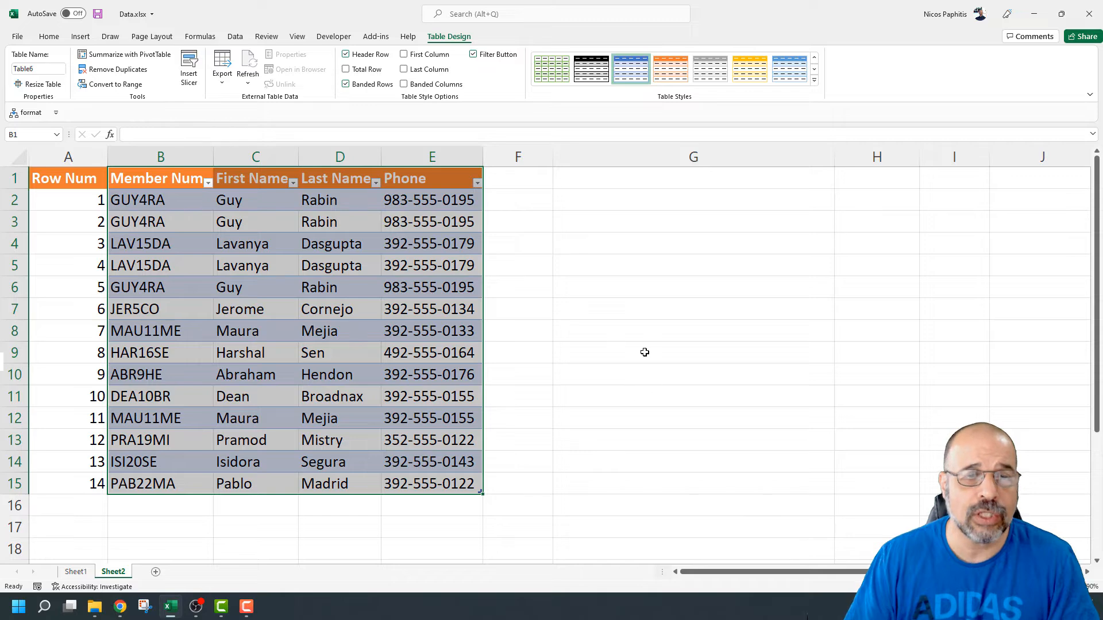
{"action": "left_click", "coordinate": [664, 332]}
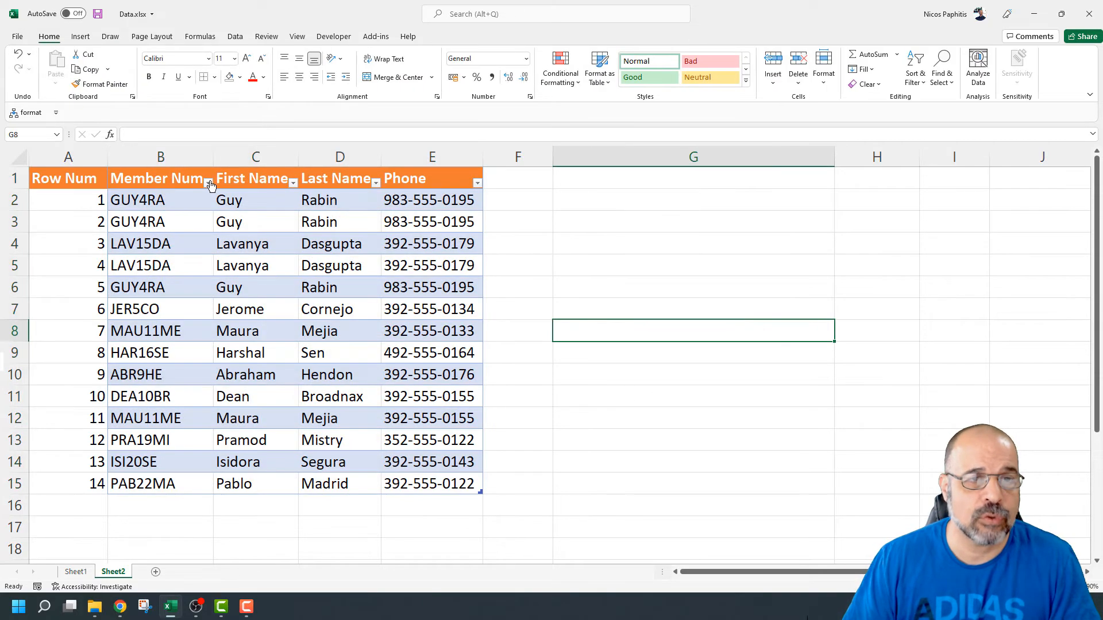
Step: Check the filter options of the Member Num column and the workbook's list of named ranges
{"action": "left_click", "coordinate": [208, 183]}
{"action": "left_click", "coordinate": [208, 183]}
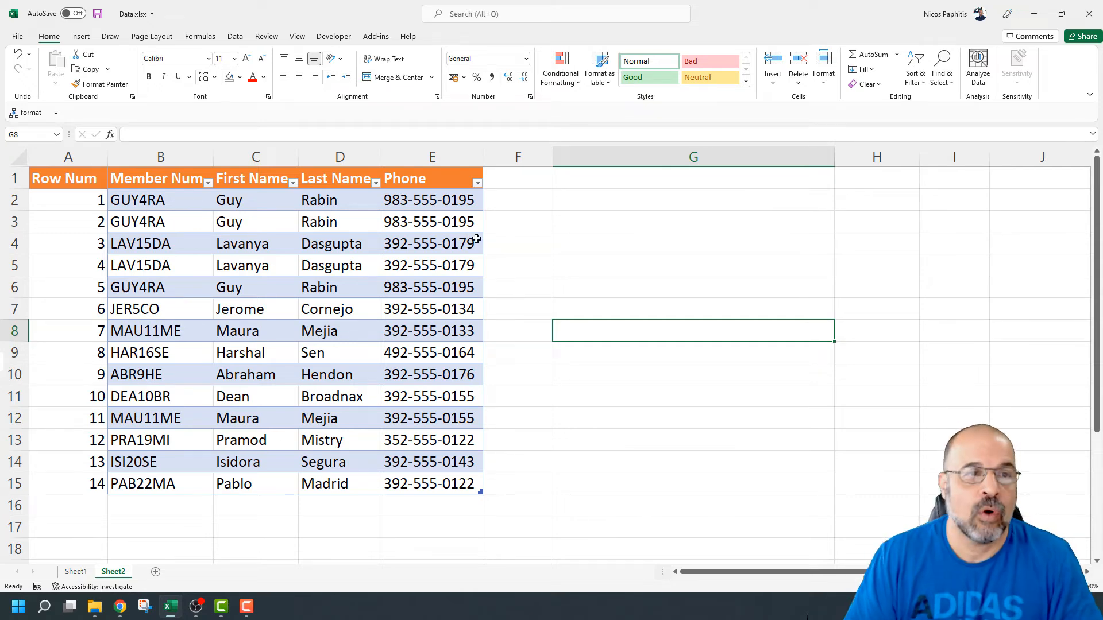
{"action": "left_click", "coordinate": [56, 135]}
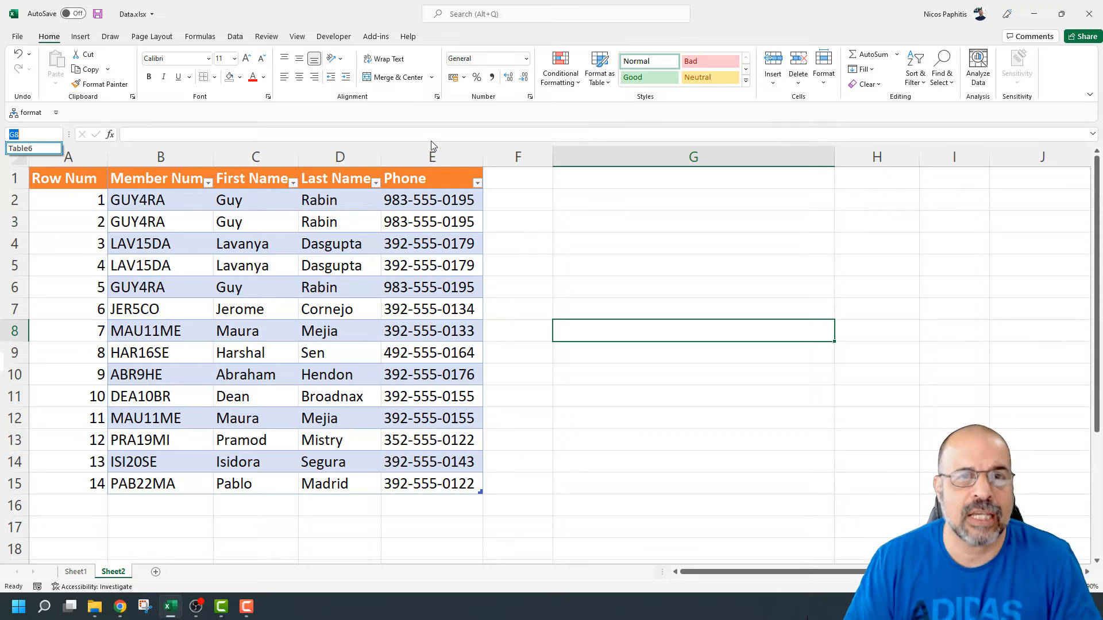
Step: Rename the member data table to Contacts in the Name Manager and select its range by that name
{"action": "left_click", "coordinate": [197, 40]}
{"action": "left_click", "coordinate": [198, 37]}
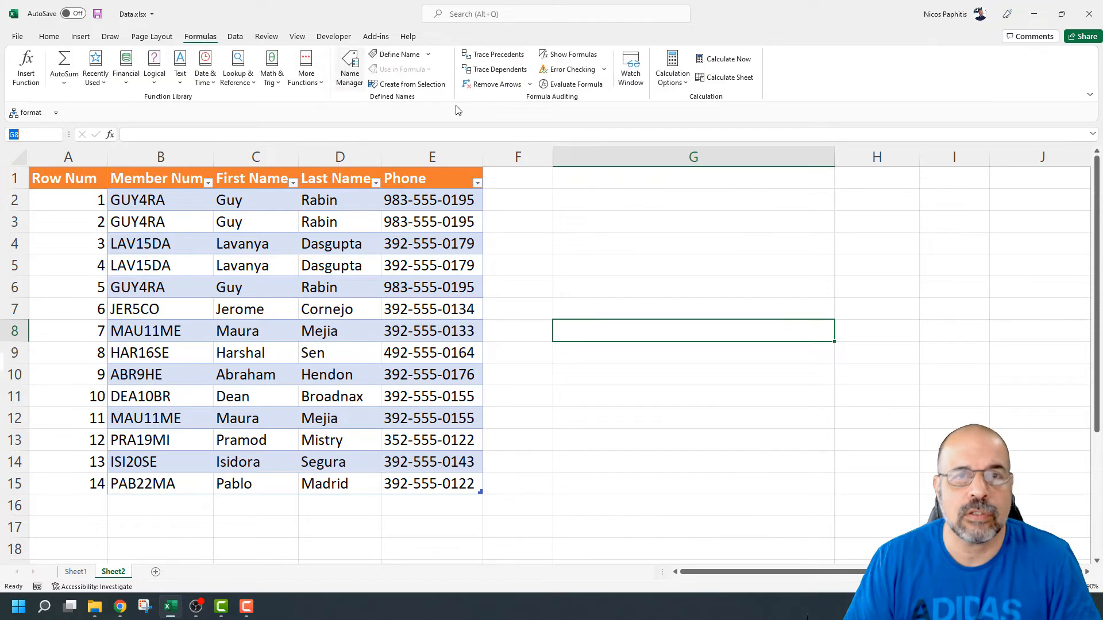
{"action": "left_click", "coordinate": [352, 68]}
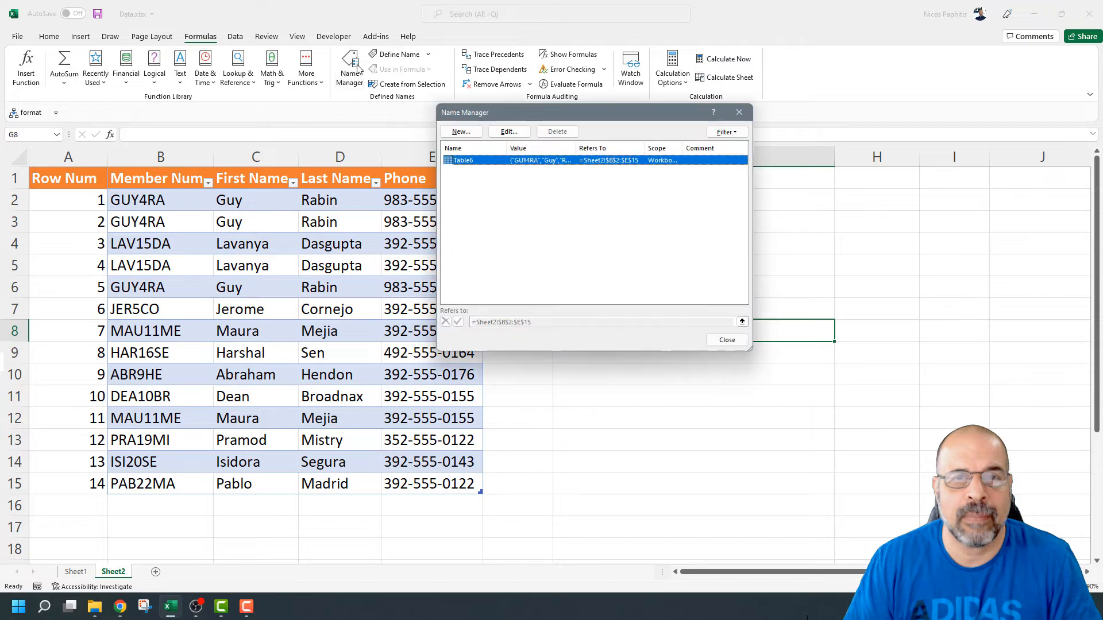
{"action": "double_click", "coordinate": [476, 162]}
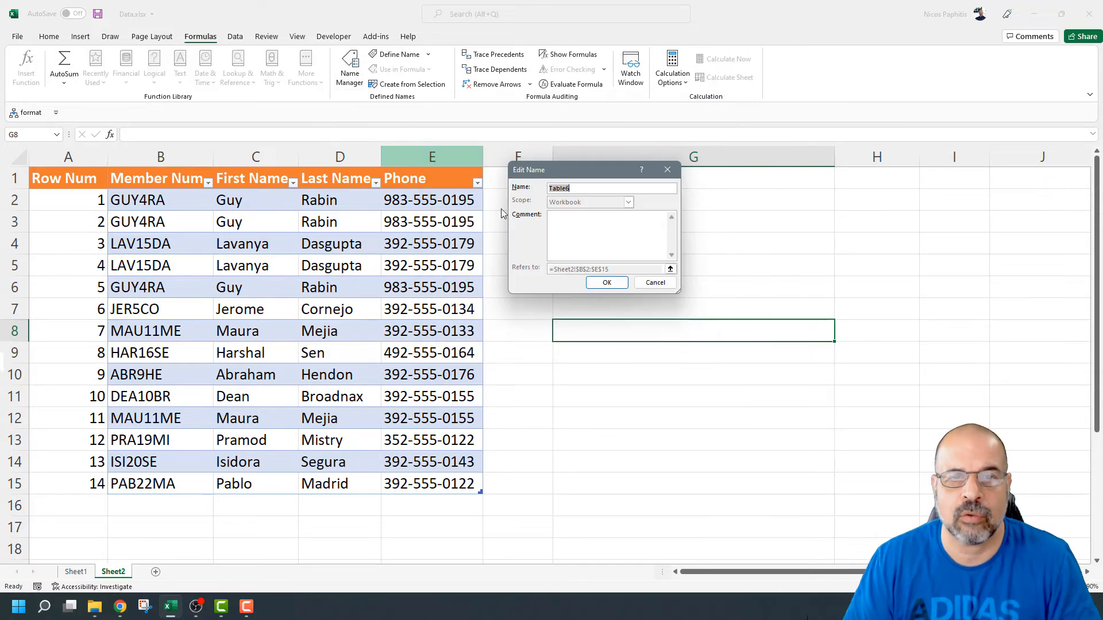
{"action": "type", "text": "Con"}
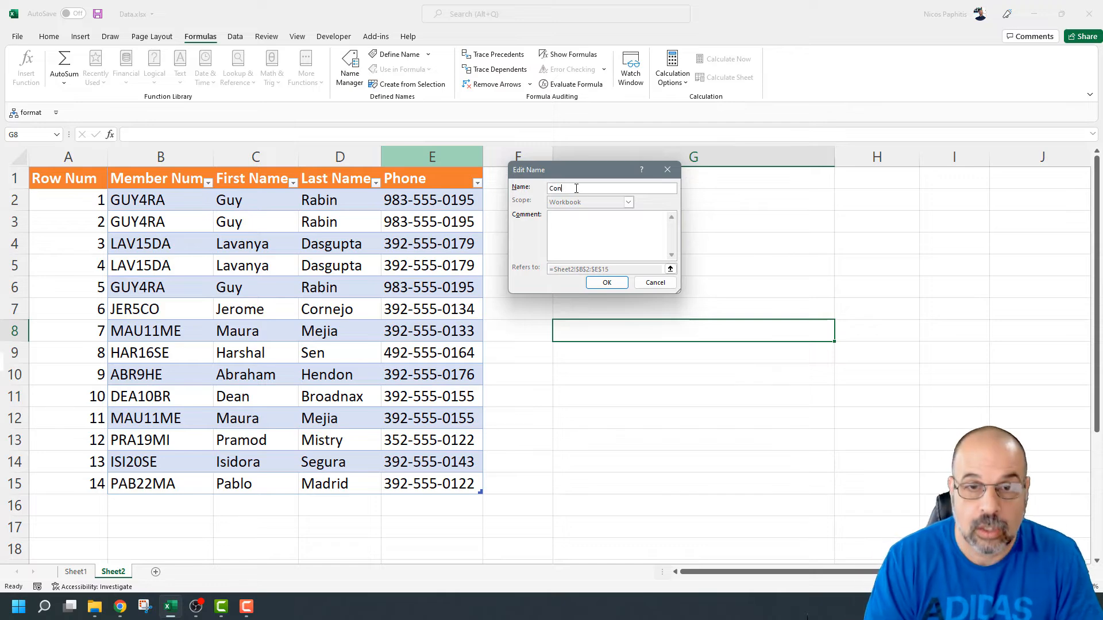
{"action": "type", "text": "tacts"}
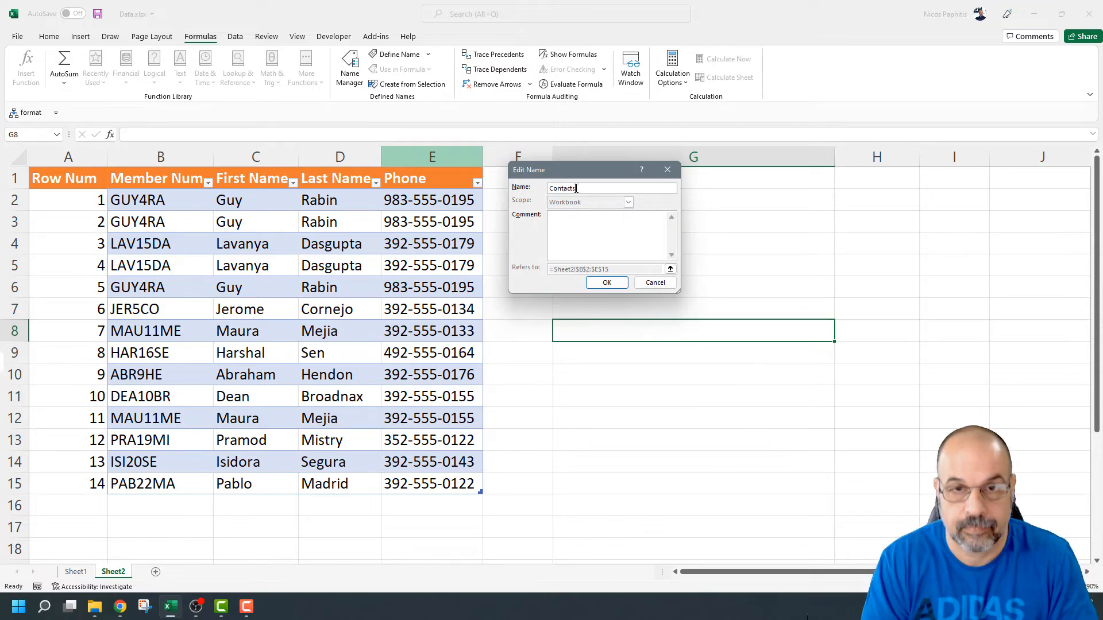
{"action": "key", "text": "Return"}
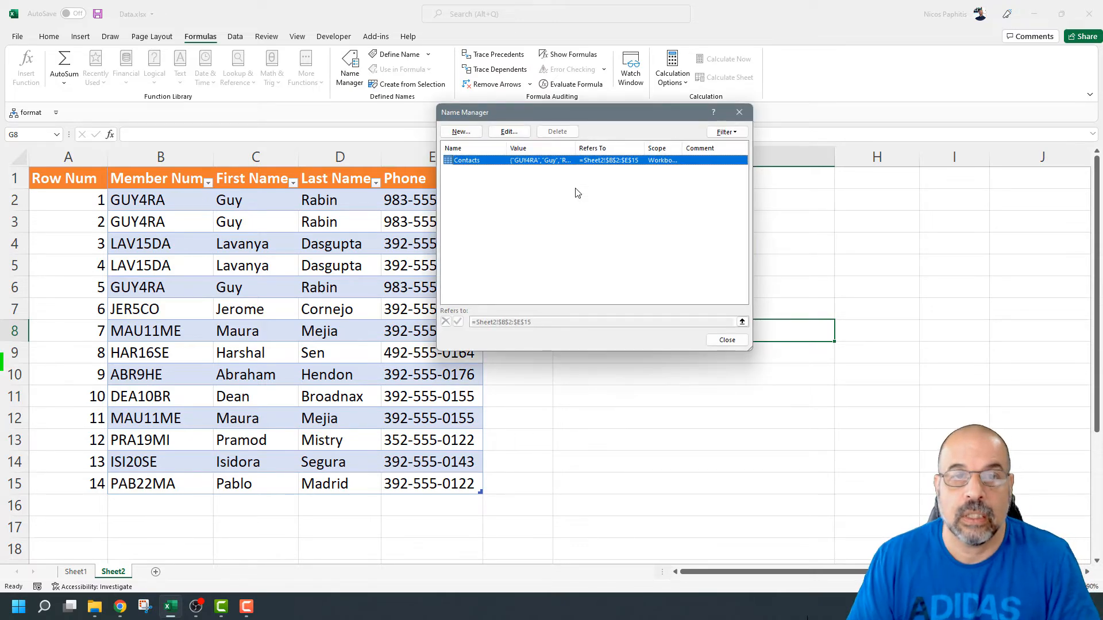
{"action": "left_click", "coordinate": [730, 341]}
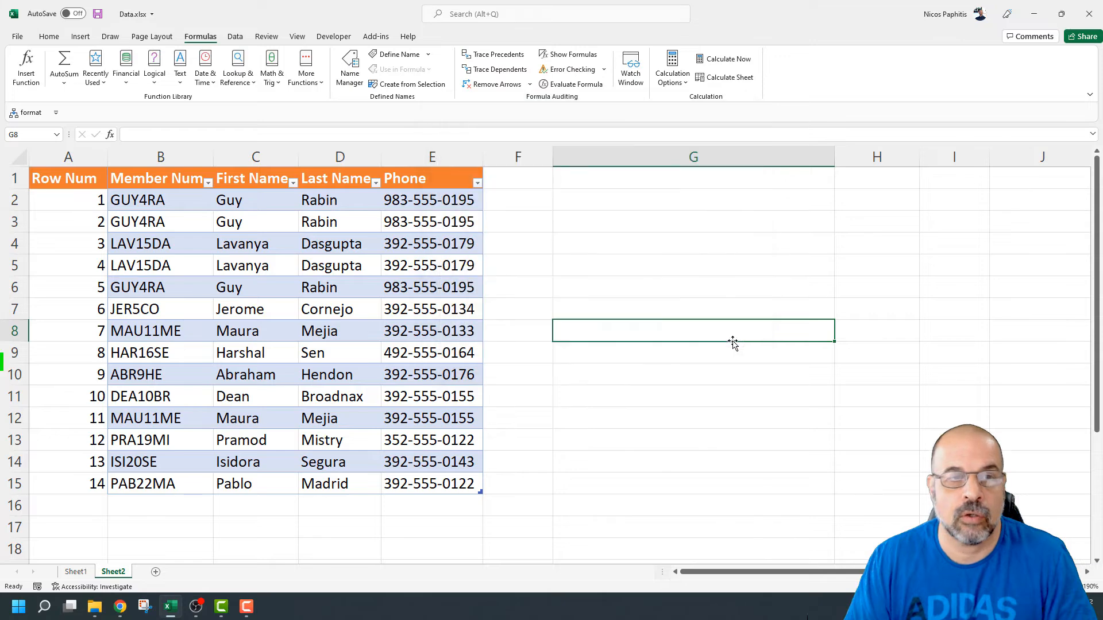
{"action": "left_click", "coordinate": [58, 135]}
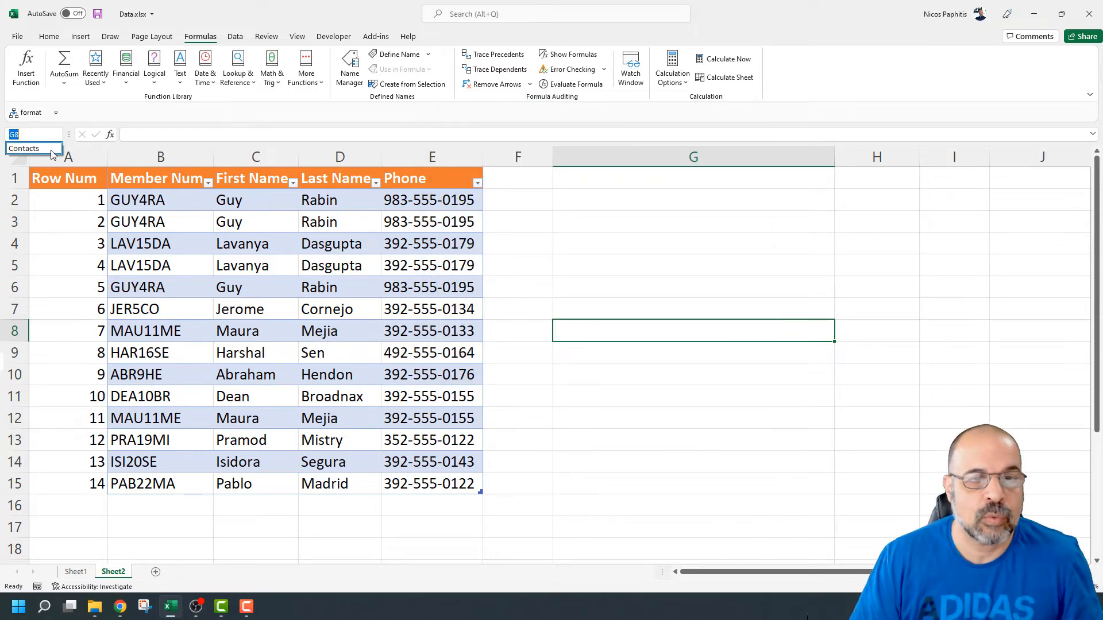
{"action": "left_click", "coordinate": [51, 151]}
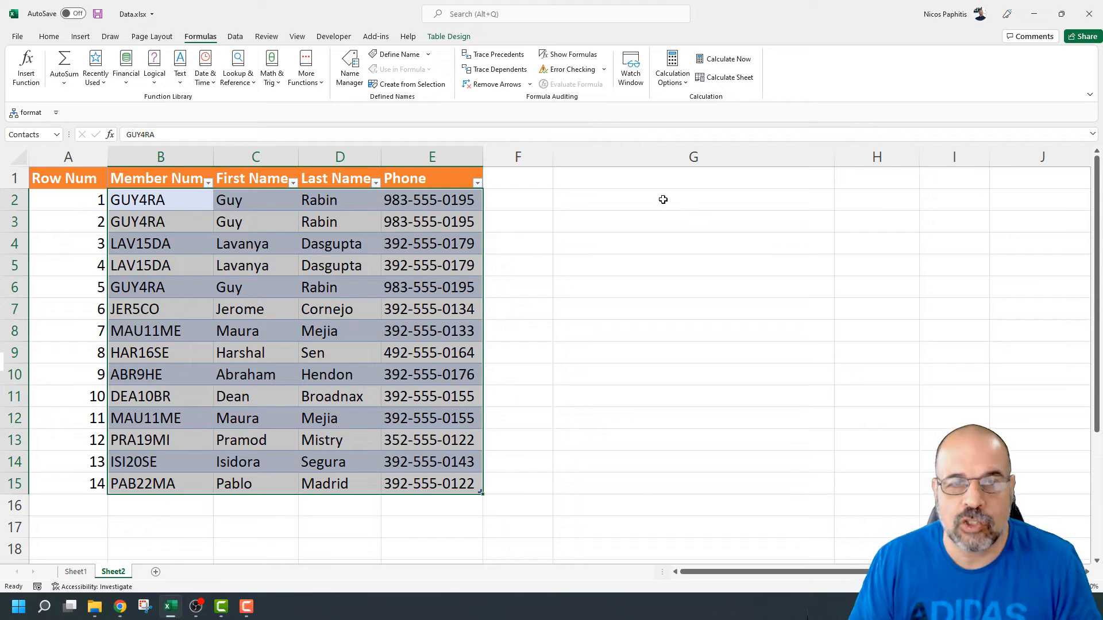
Step: Start a UNIQUE formula in cell G2 up to its array argument
{"action": "left_click", "coordinate": [658, 198]}
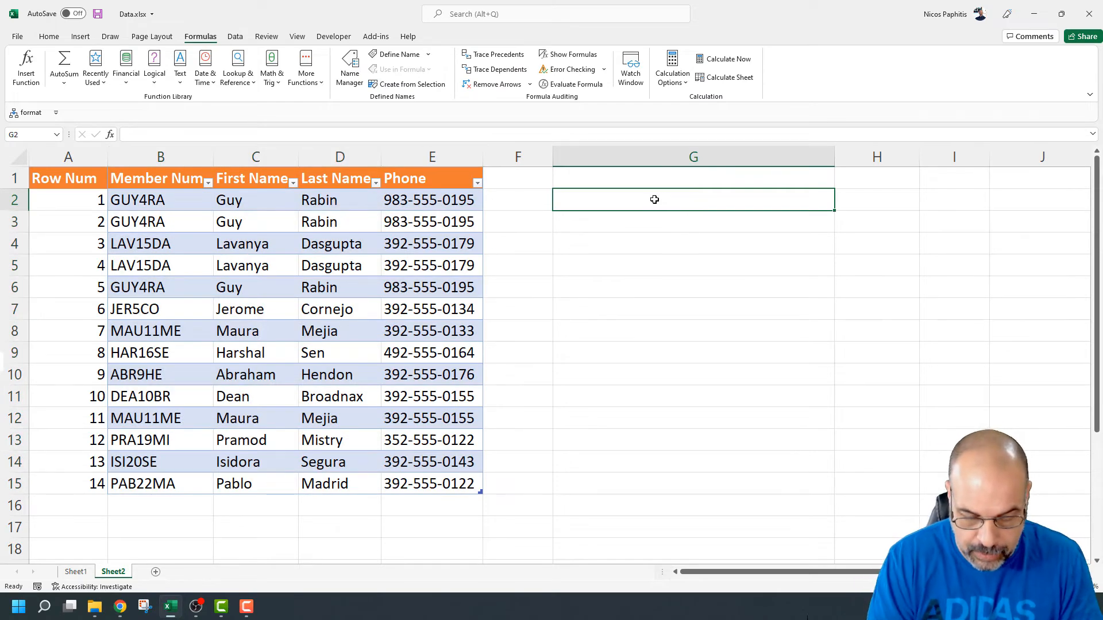
{"action": "type", "text": "=uni"}
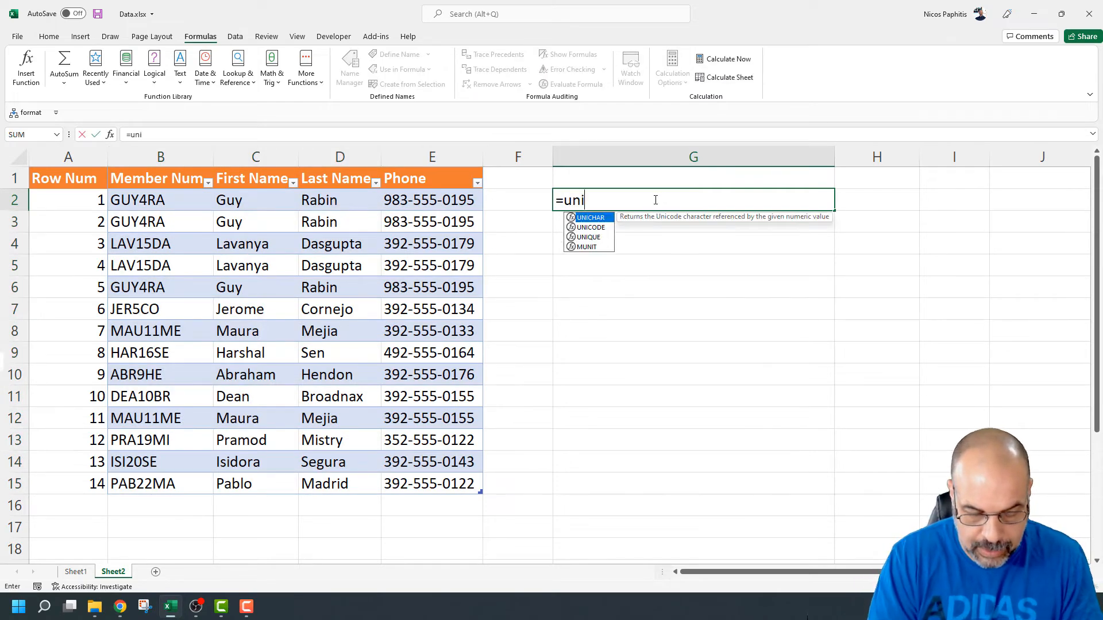
{"action": "type", "text": "que("}
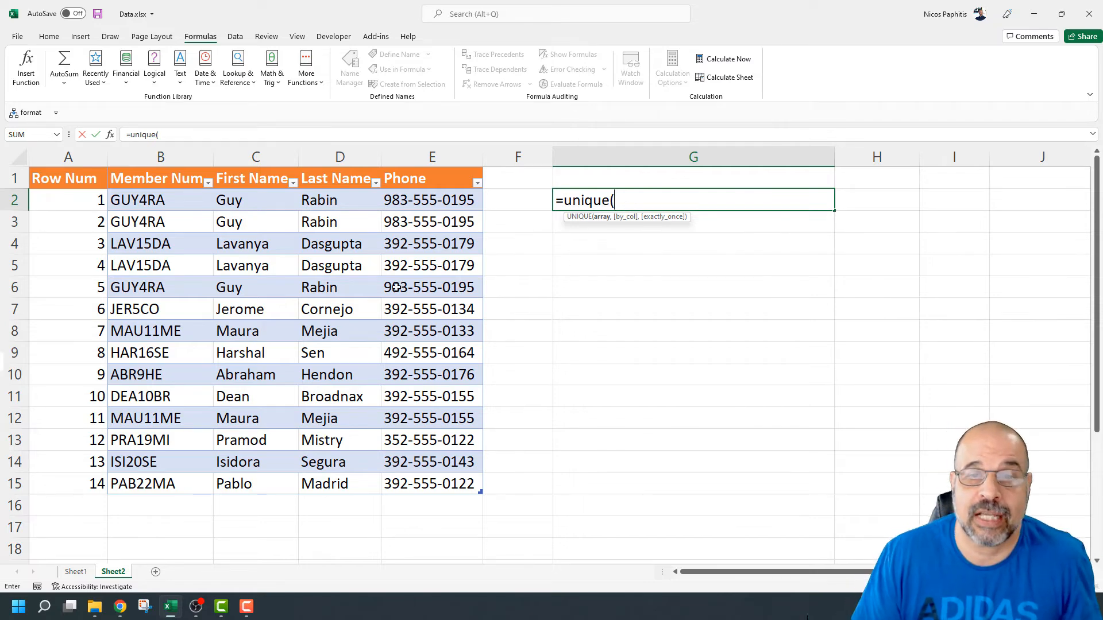
{"action": "left_click_drag", "start_coordinate": [153, 198], "coordinate": [407, 486]}
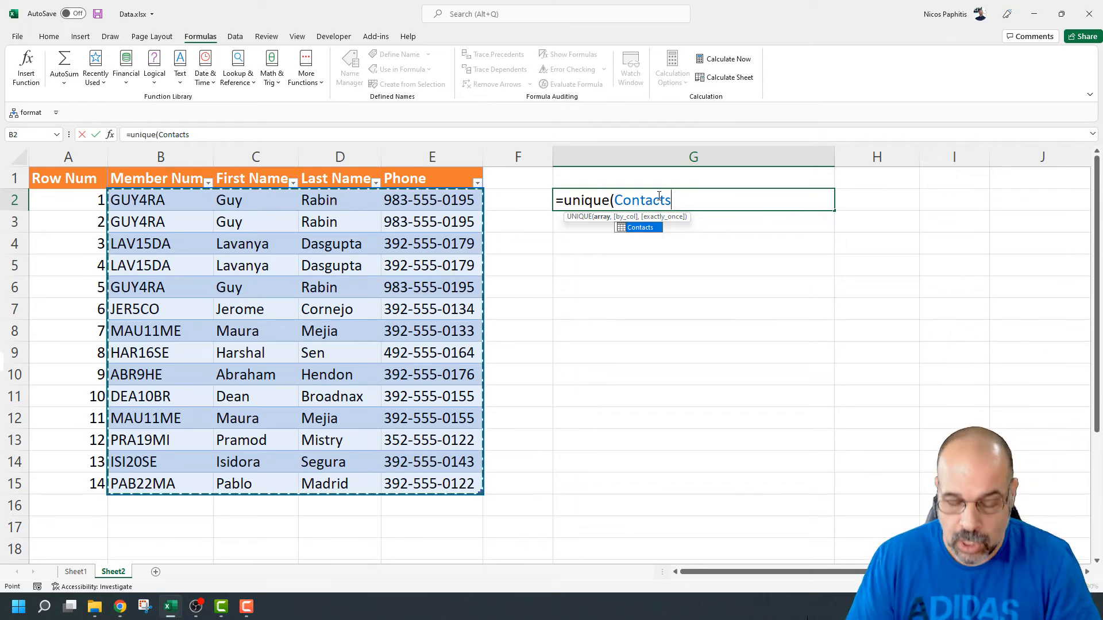
{"action": "key", "text": "BackSpace"}
{"action": "key", "text": "BackSpace"}
{"action": "key", "text": "BackSpace"}
{"action": "key", "text": "BackSpace"}
{"action": "key", "text": "BackSpace"}
{"action": "key", "text": "BackSpace"}
{"action": "key", "text": "BackSpace"}
{"action": "key", "text": "BackSpace"}
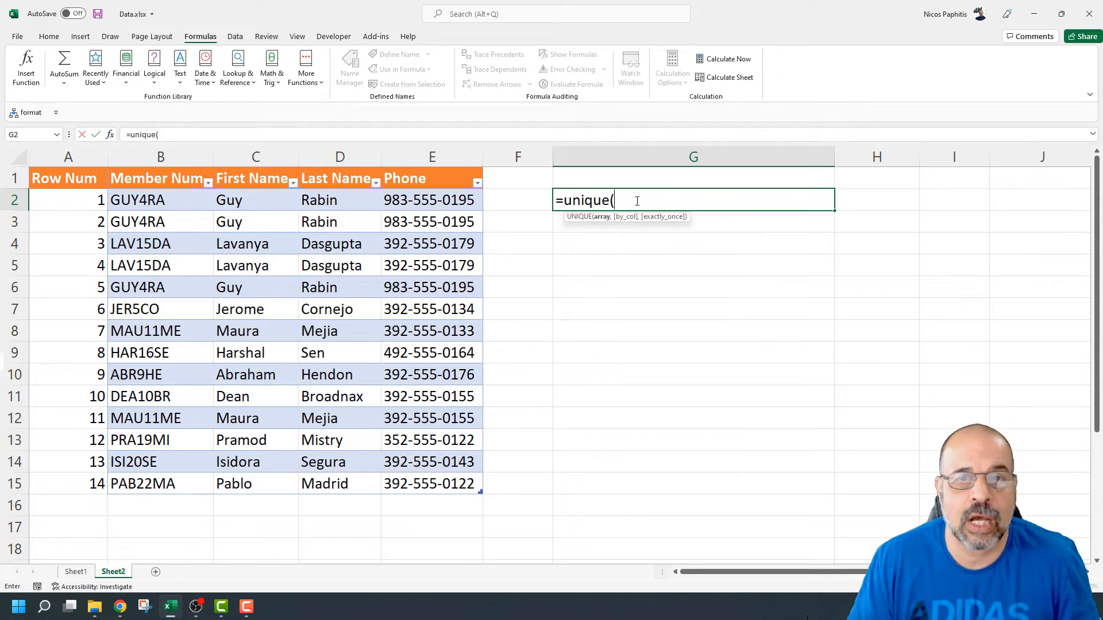
{"action": "left_click", "coordinate": [56, 134]}
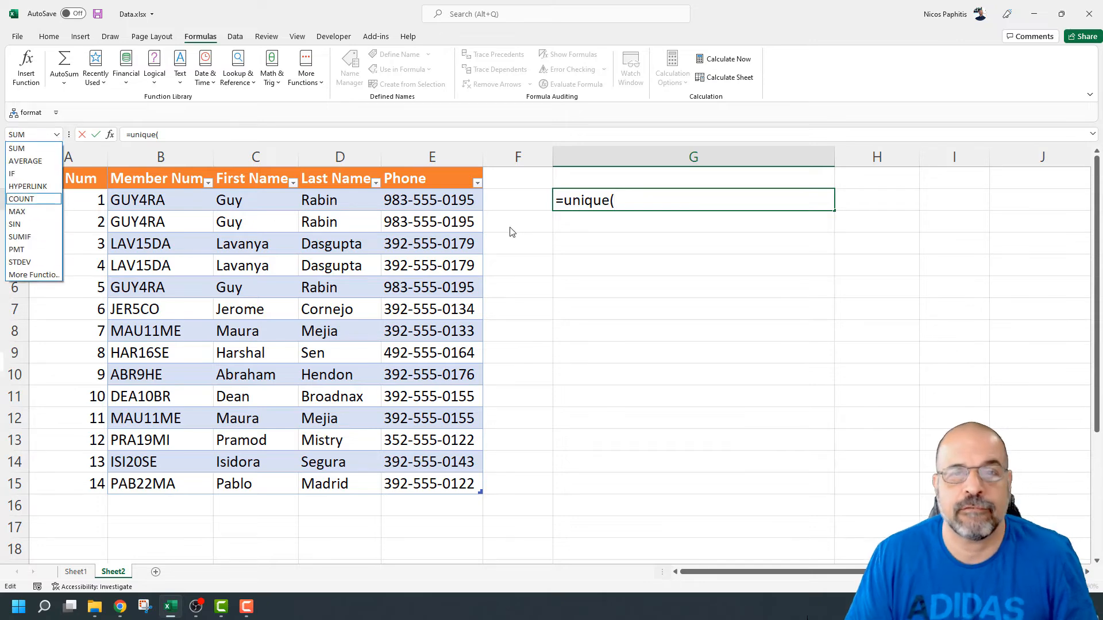
{"action": "left_click", "coordinate": [622, 198]}
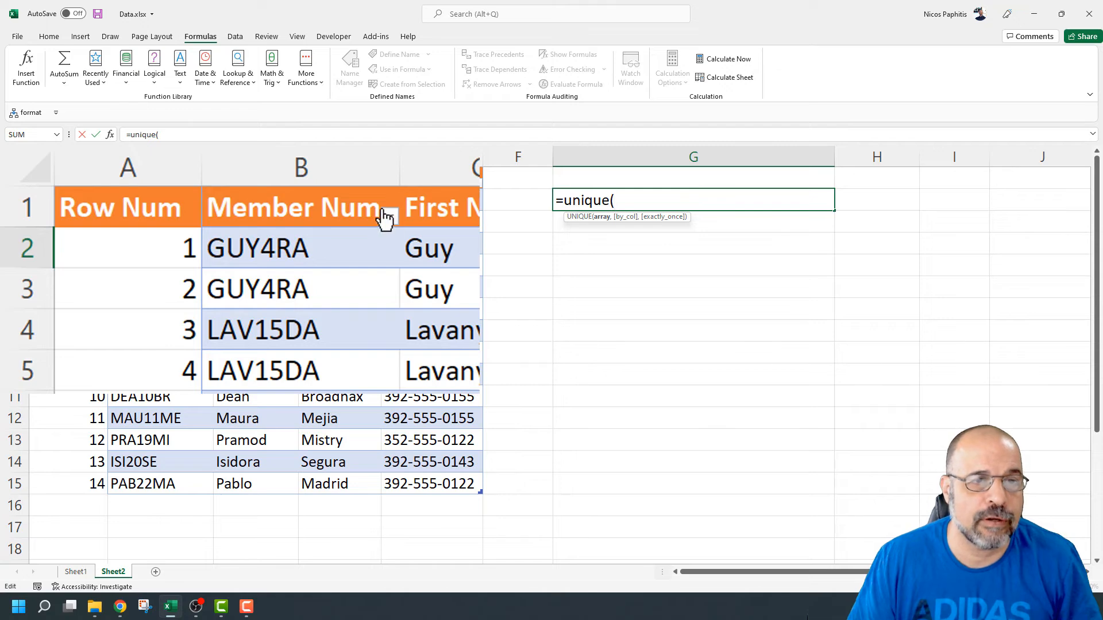
Step: Complete the UNIQUE formula in G2 with the whole Contacts table as its array
{"action": "left_click", "coordinate": [212, 183]}
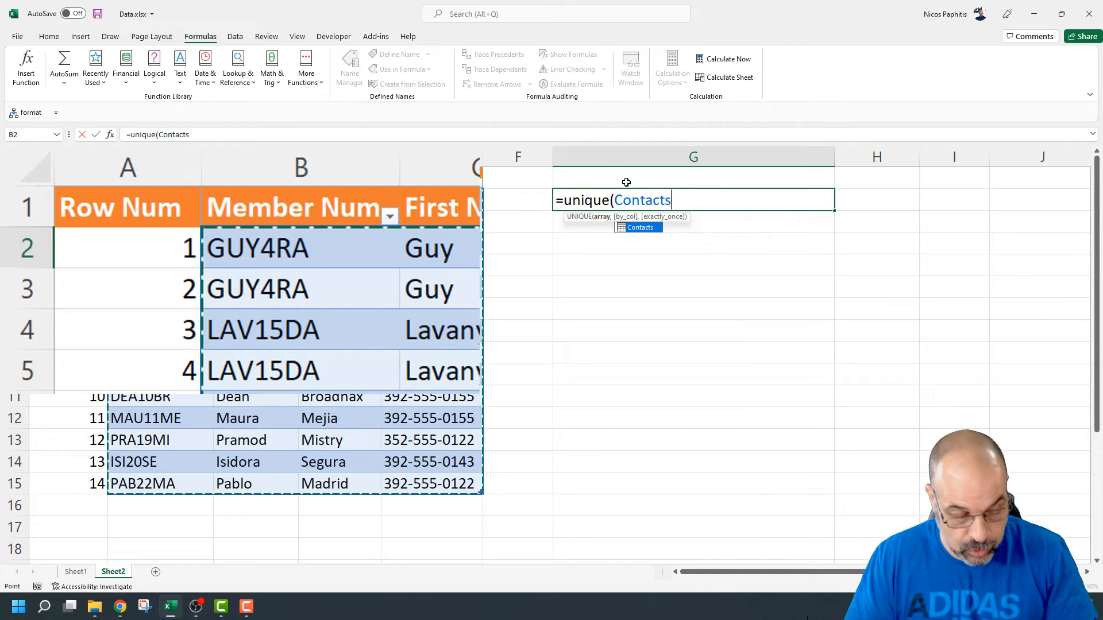
{"action": "type", "text": ")"}
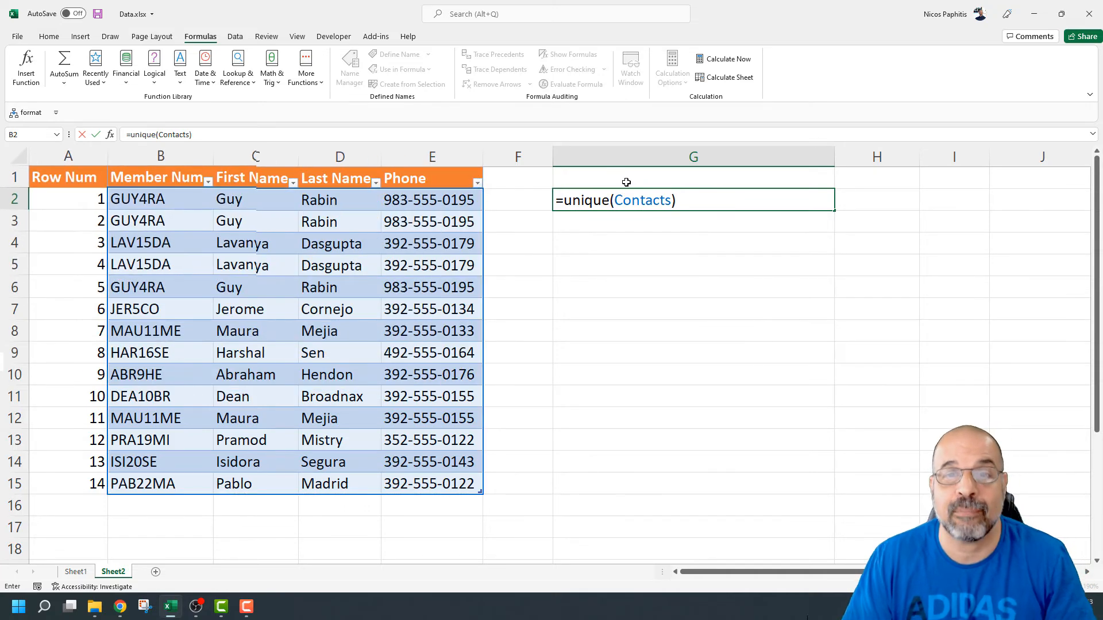
{"action": "key", "text": "Return"}
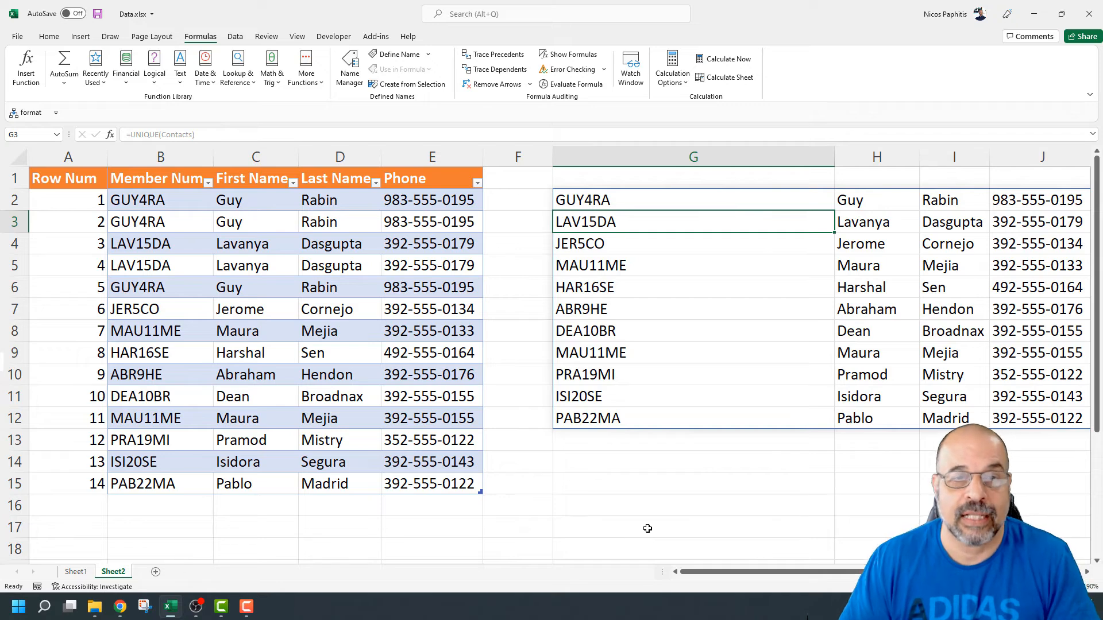
Step: Change the final digit of the phone number in E4 to 8 and narrow column G
{"action": "left_click", "coordinate": [188, 244]}
{"action": "left_click", "coordinate": [466, 244]}
{"action": "double_click", "coordinate": [469, 244]}
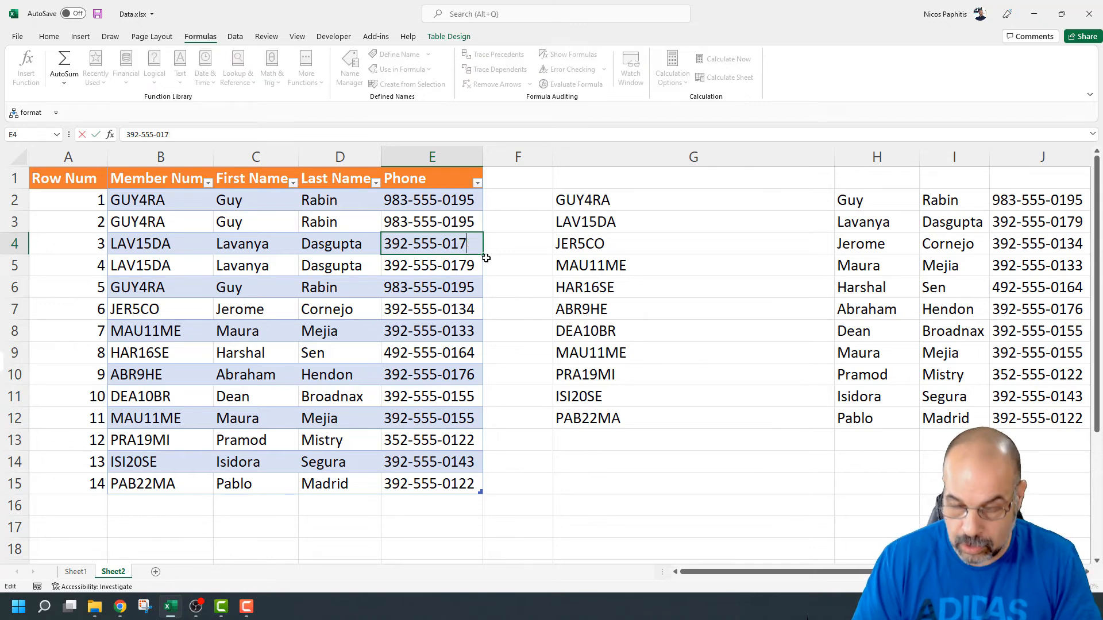
{"action": "key", "text": "Return"}
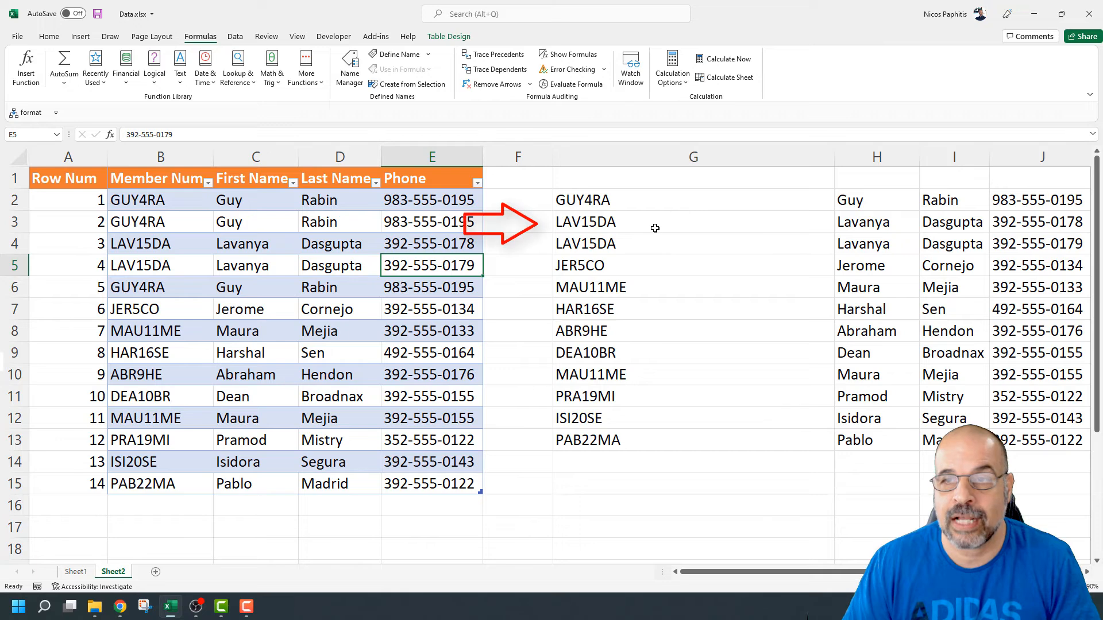
{"action": "left_click_drag", "start_coordinate": [834, 162], "coordinate": [718, 164]}
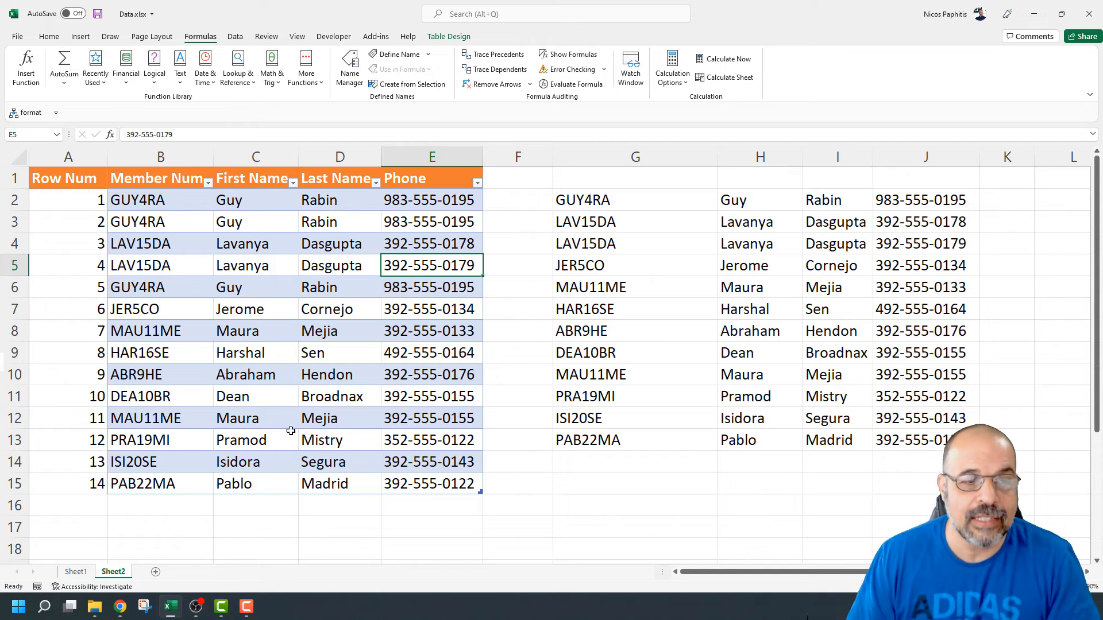
Step: Add row number 15 in A16 and a new member number in B16 directly below the Contacts table
{"action": "left_click", "coordinate": [89, 504]}
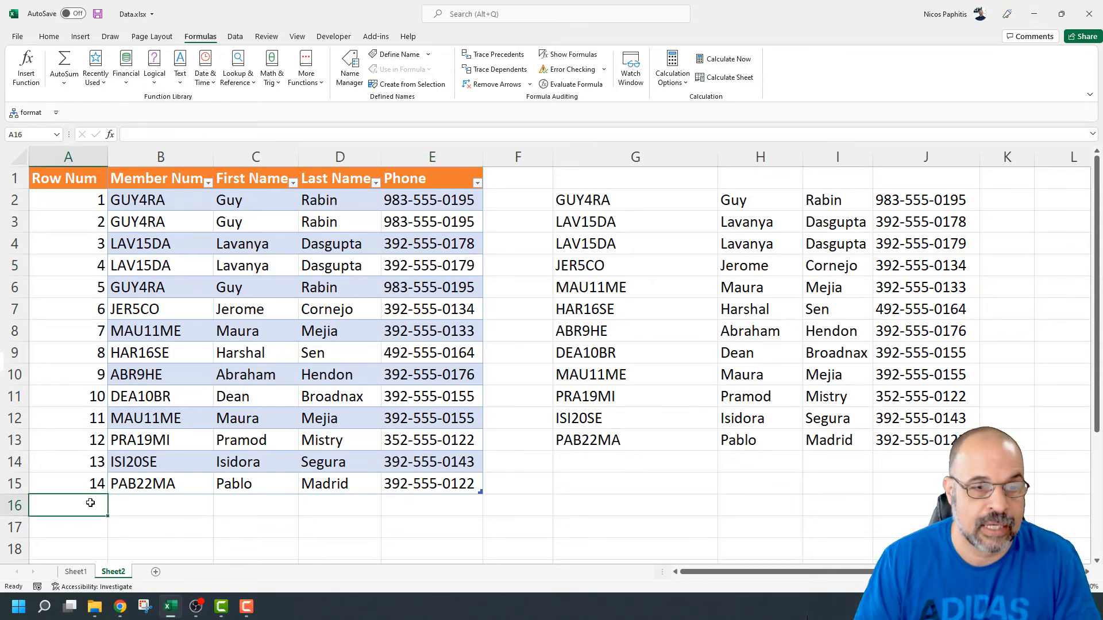
{"action": "type", "text": "15"}
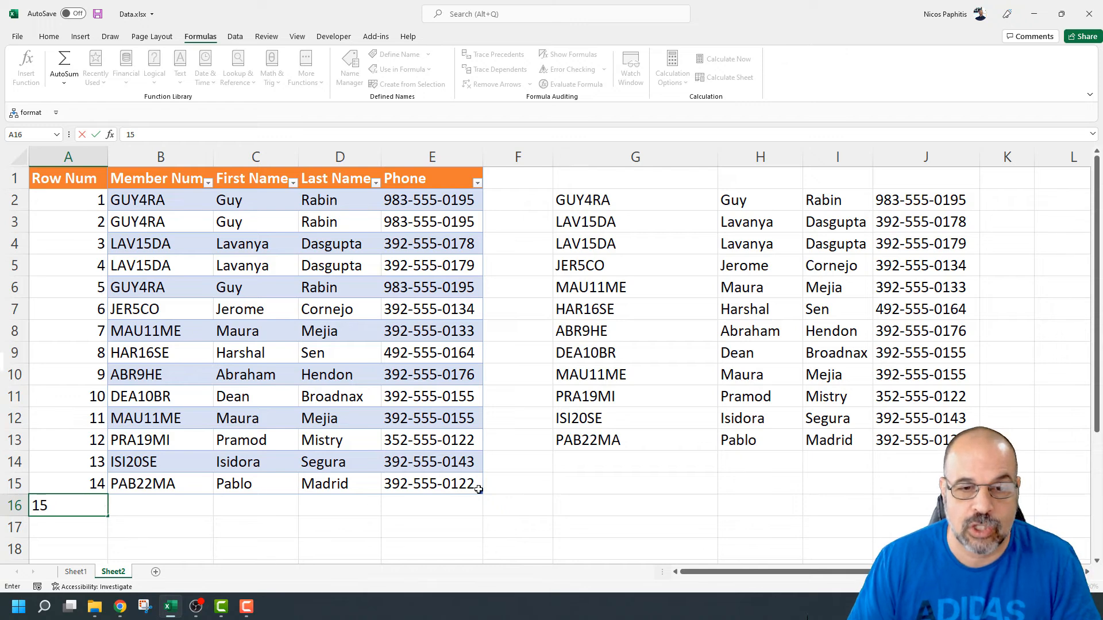
{"action": "left_click", "coordinate": [526, 487]}
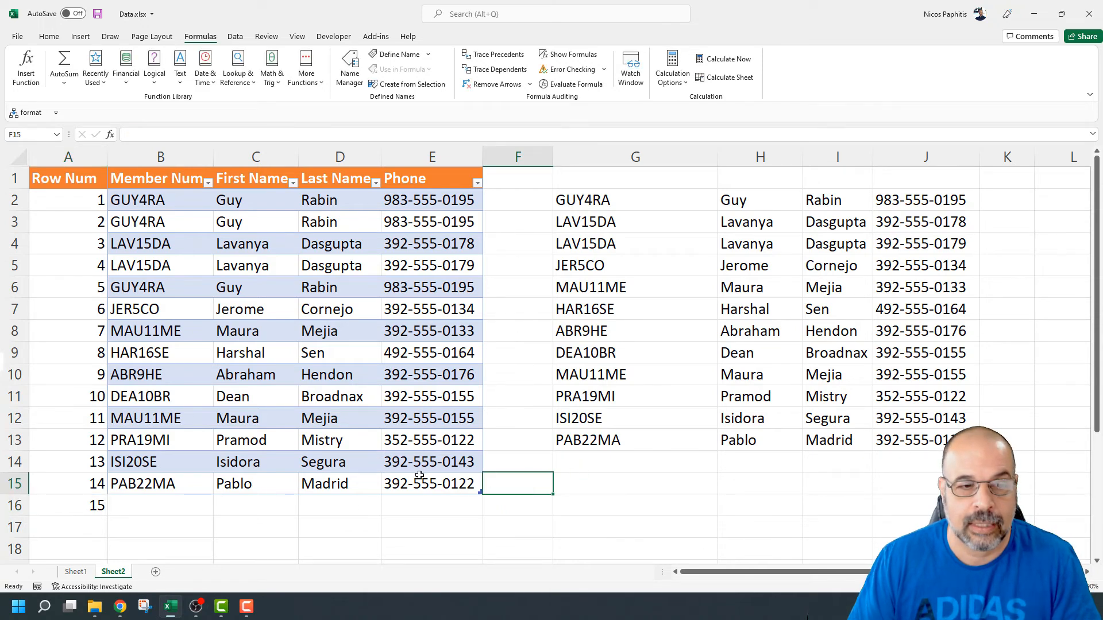
{"action": "left_click", "coordinate": [190, 510]}
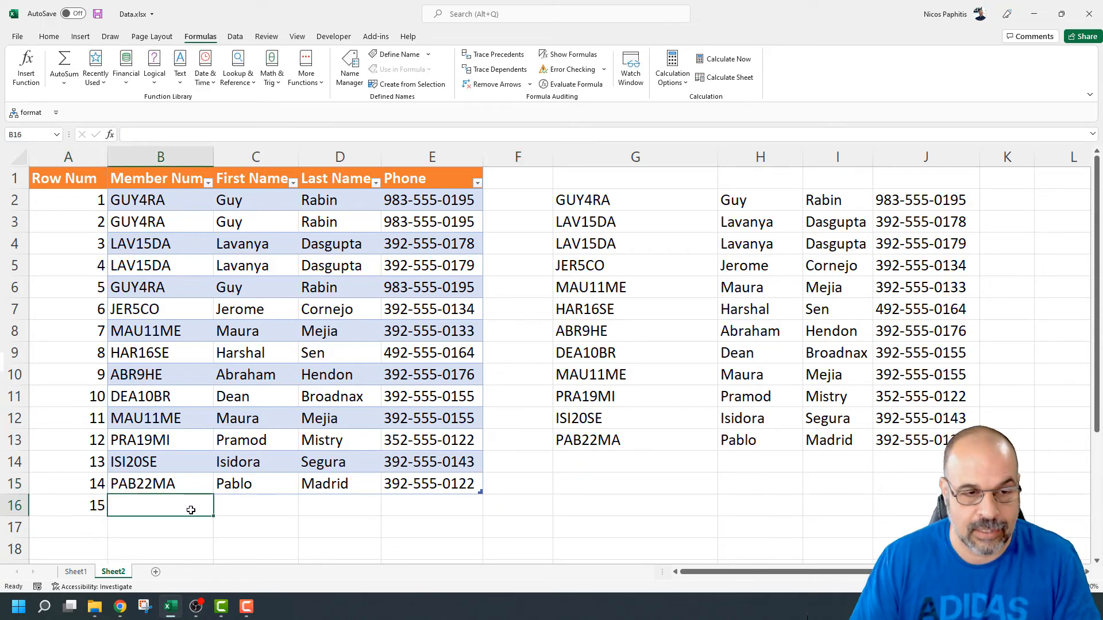
{"action": "type", "text": "3"}
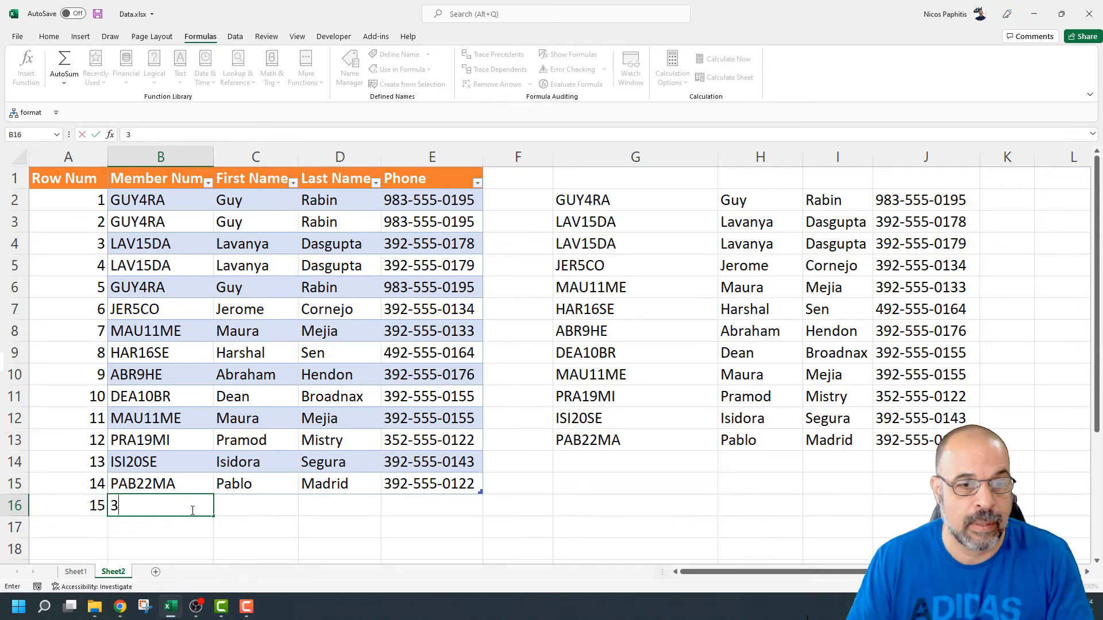
{"action": "type", "text": "435df4t"}
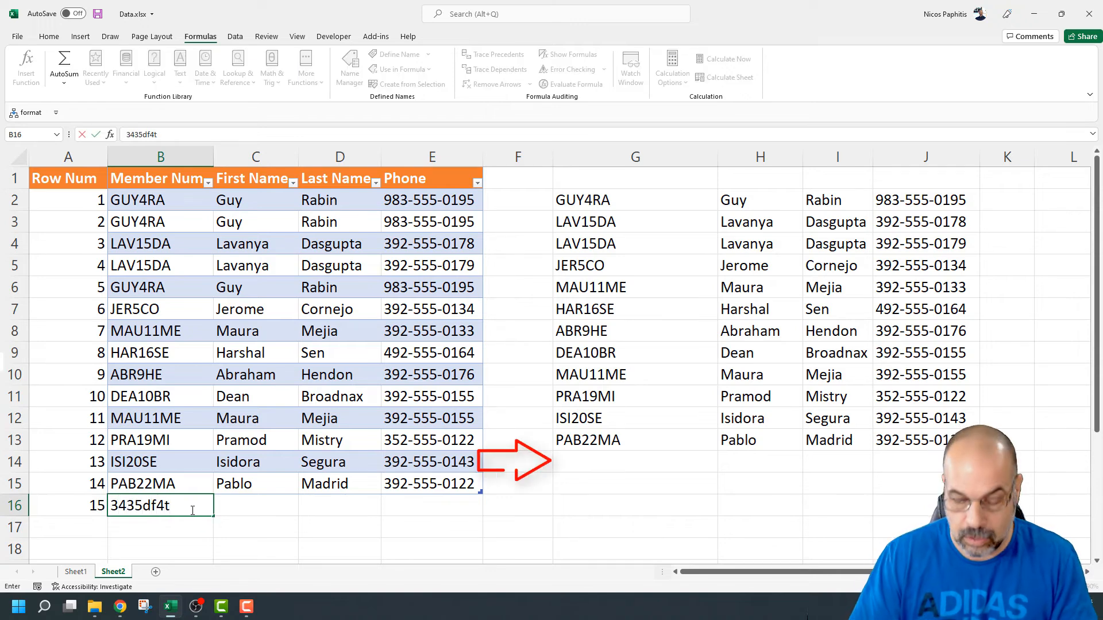
{"action": "key", "text": "Tab"}
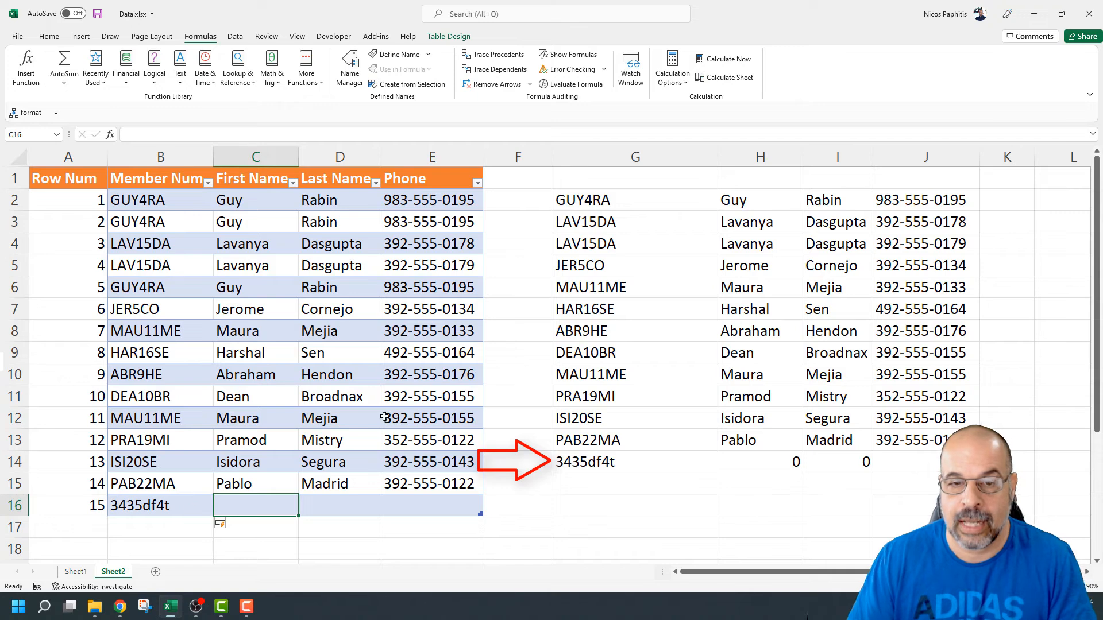
Step: Check the new record's UNIQUE output in G14:J14 and fill in its first name in C16 and last name in D16
{"action": "left_click", "coordinate": [629, 462]}
{"action": "left_click_drag", "start_coordinate": [661, 460], "coordinate": [928, 460]}
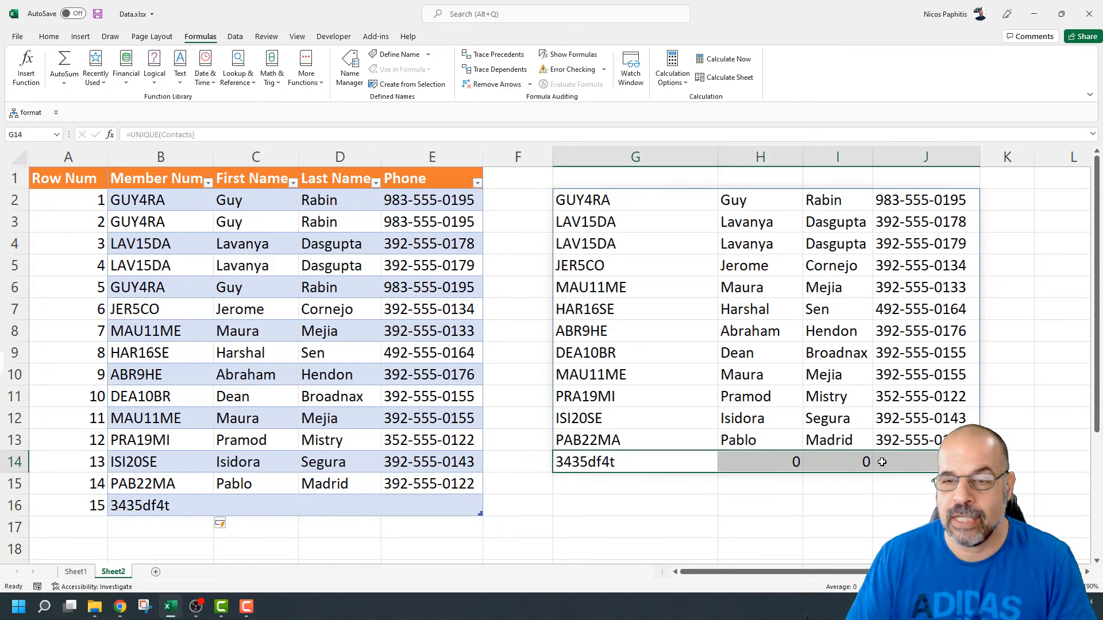
{"action": "left_click", "coordinate": [799, 465]}
{"action": "left_click_drag", "start_coordinate": [260, 507], "coordinate": [467, 498]}
{"action": "left_click", "coordinate": [254, 498]}
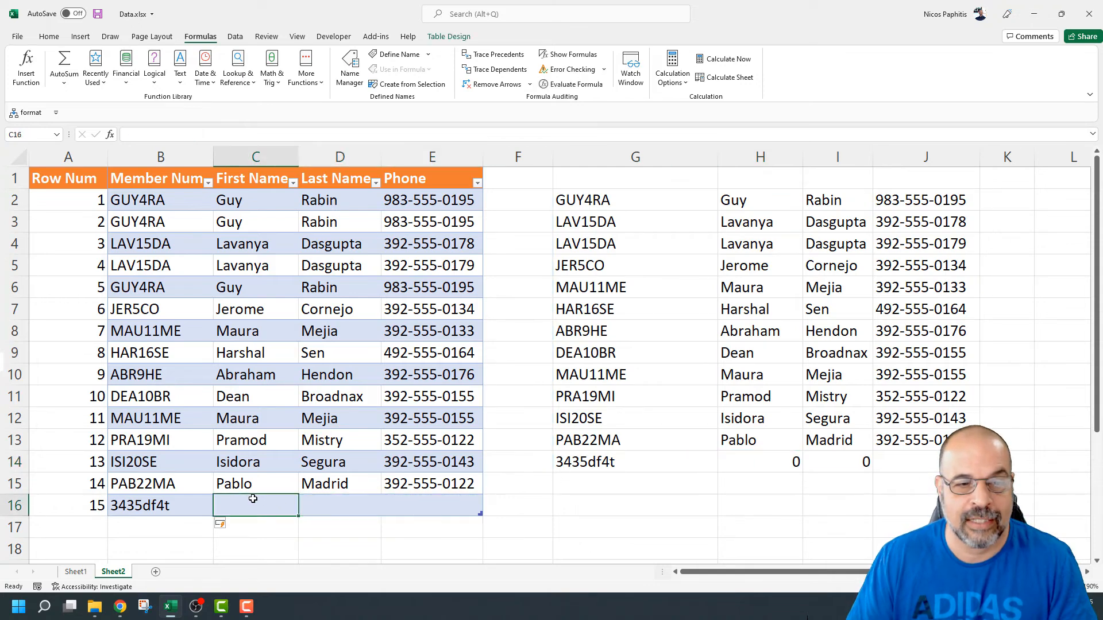
{"action": "type", "text": "ggasdfge"}
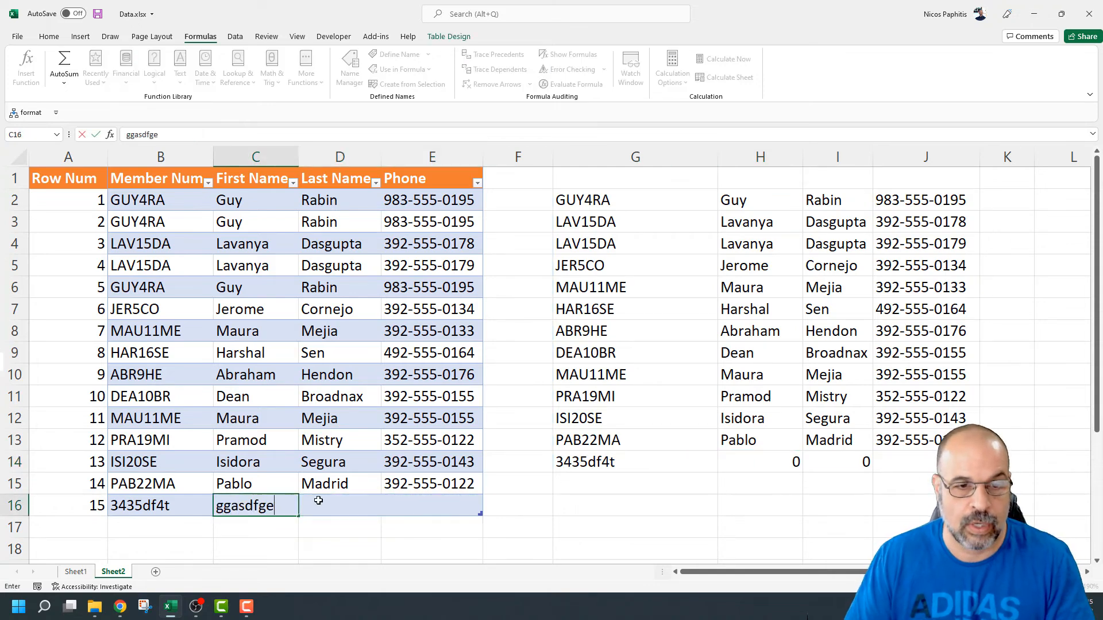
{"action": "left_click", "coordinate": [361, 507]}
{"action": "type", "text": "hthet"}
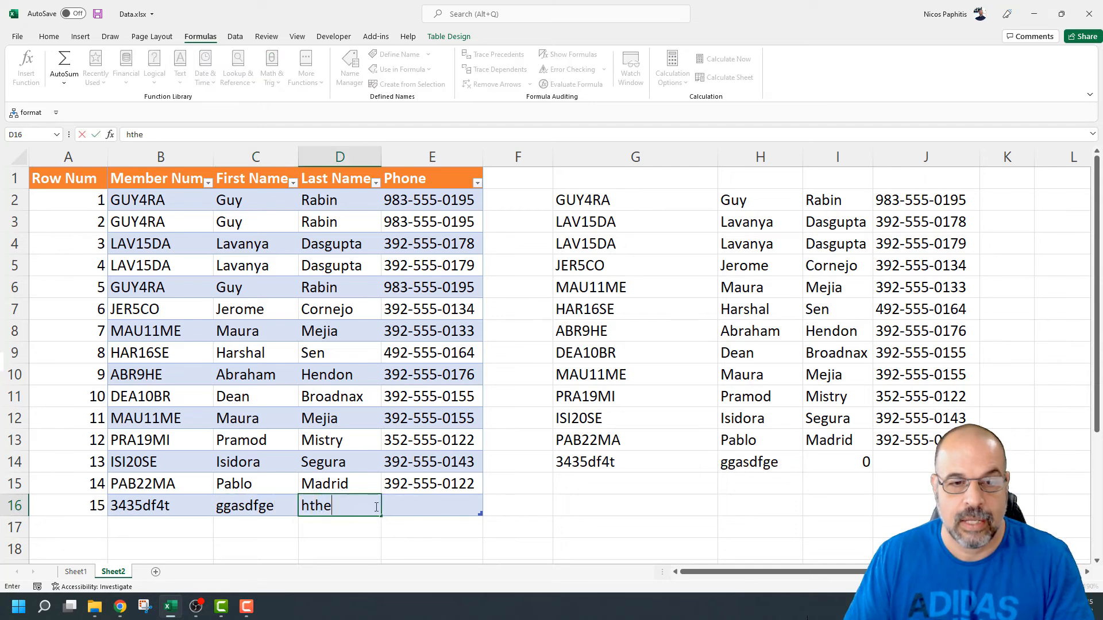
Step: Copy the phone number from E15 into E16 for the new record
{"action": "left_click", "coordinate": [399, 497]}
{"action": "left_click", "coordinate": [404, 478]}
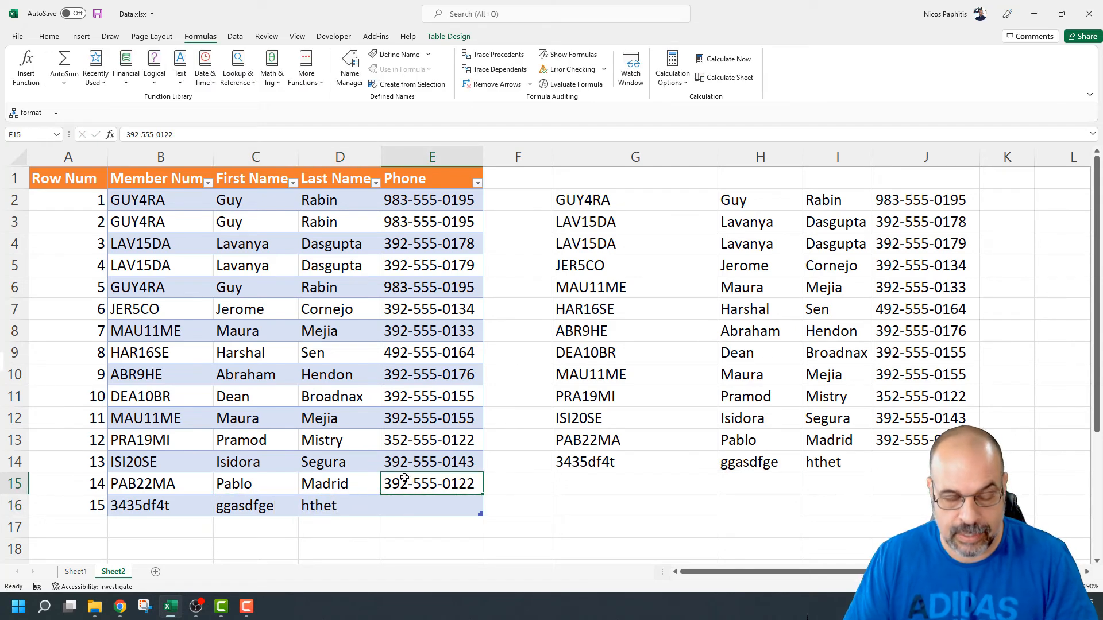
{"action": "key", "text": "ctrl+c"}
{"action": "left_click", "coordinate": [413, 504]}
{"action": "key", "text": "ctrl+v"}
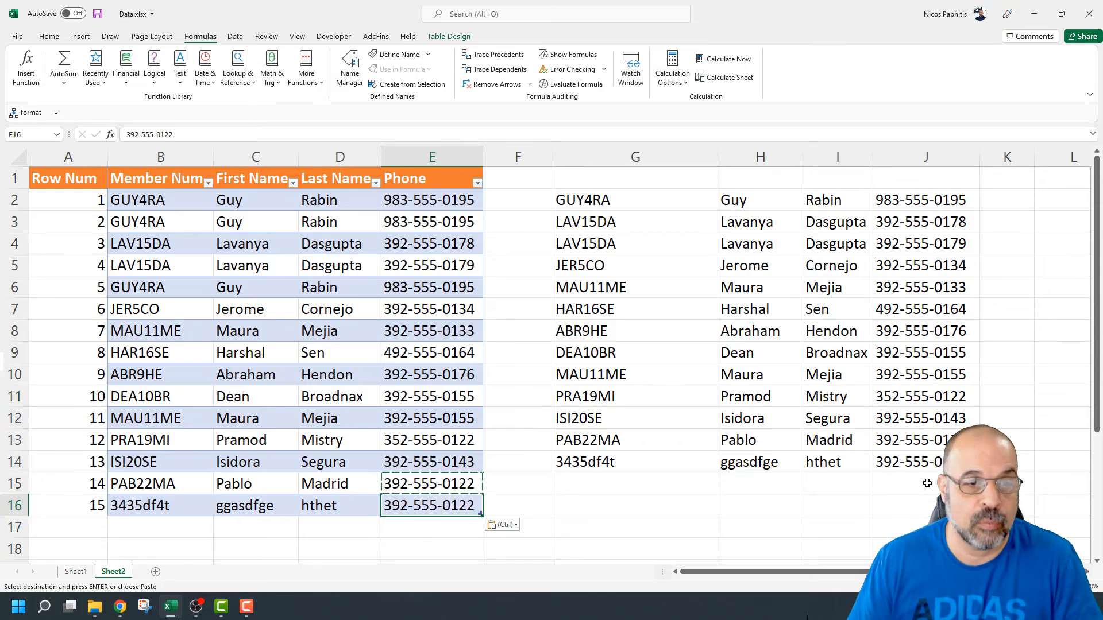
Step: Enter row number 16 in A17, copy the contact record from B13:E13 into B17:E17, and check the UNIQUE output around G15
{"action": "left_click", "coordinate": [102, 526]}
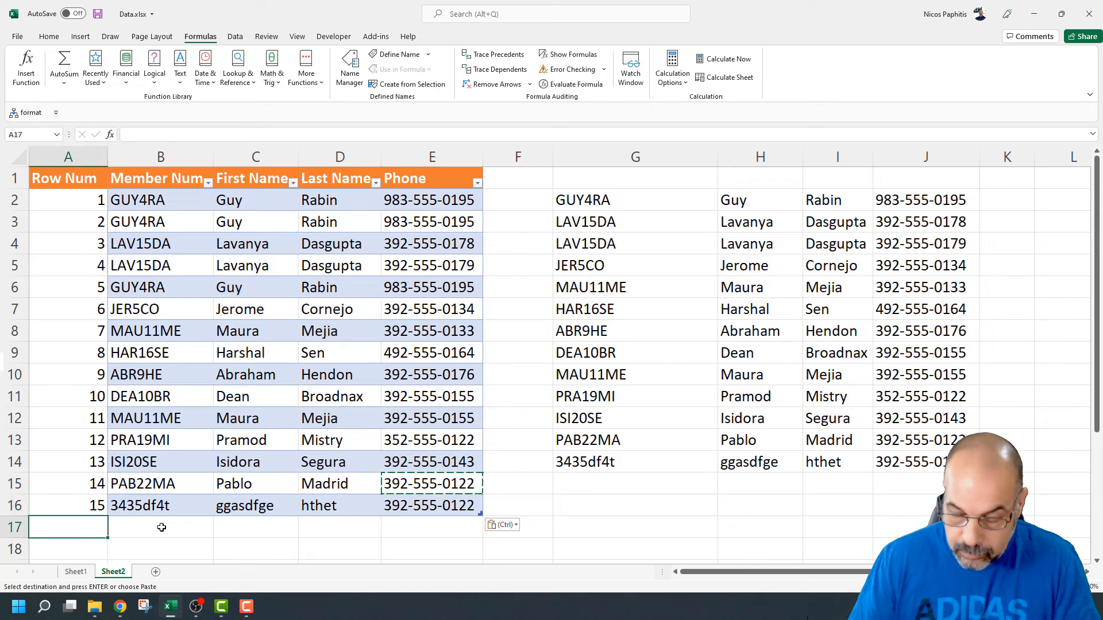
{"action": "type", "text": "16"}
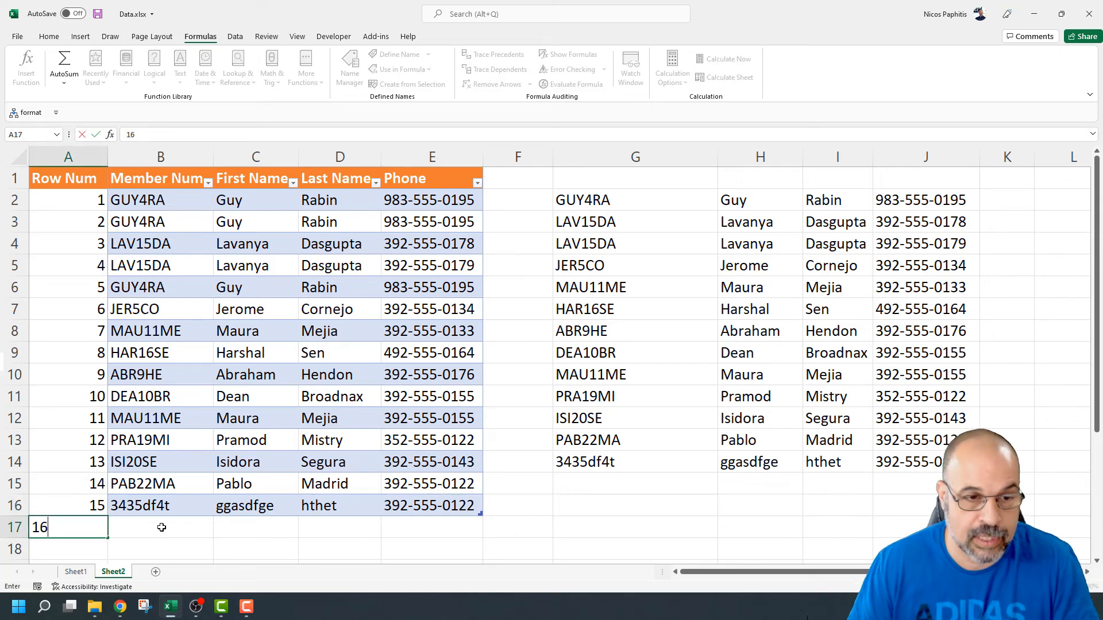
{"action": "left_click", "coordinate": [129, 443]}
{"action": "left_click_drag", "start_coordinate": [205, 444], "coordinate": [402, 443]}
{"action": "key", "text": "ctrl+c"}
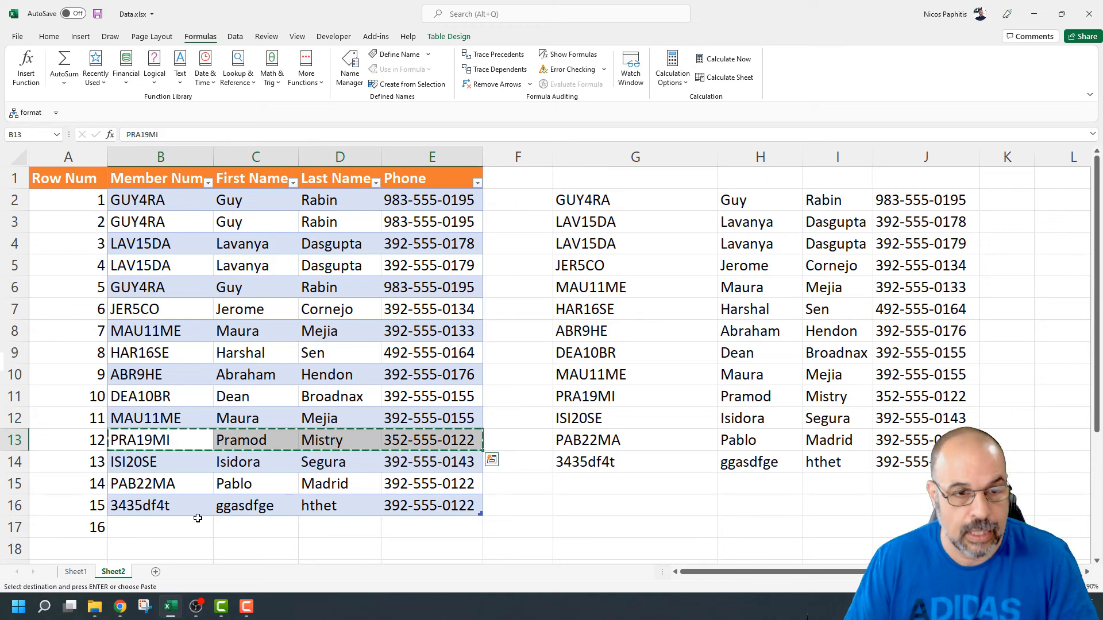
{"action": "left_click", "coordinate": [184, 525]}
{"action": "key", "text": "ctrl+v"}
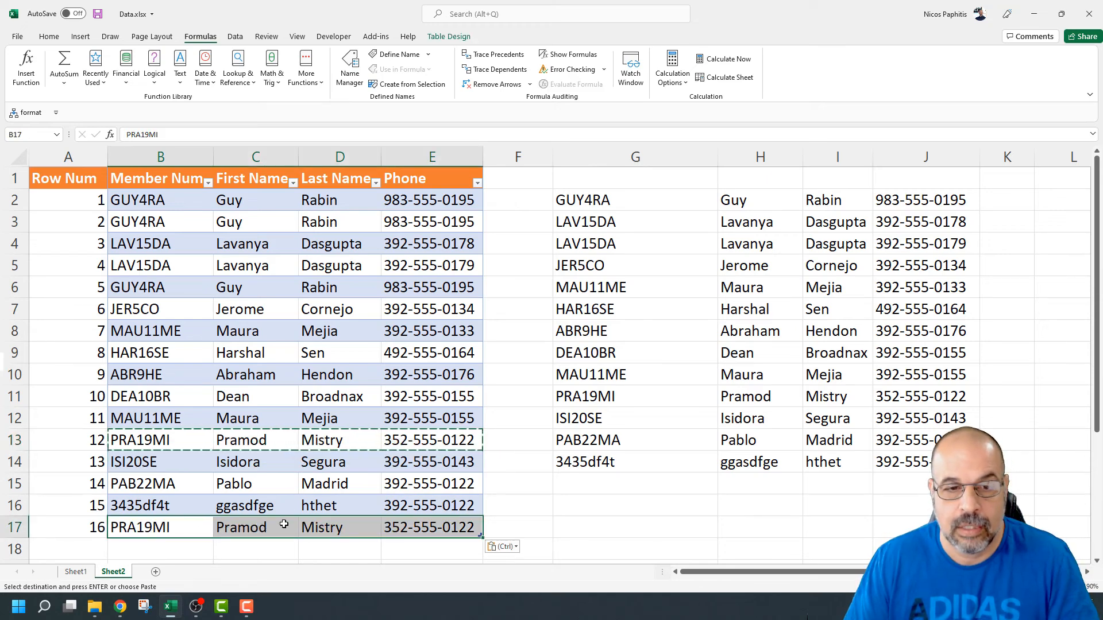
{"action": "left_click", "coordinate": [517, 485]}
{"action": "left_click", "coordinate": [658, 481]}
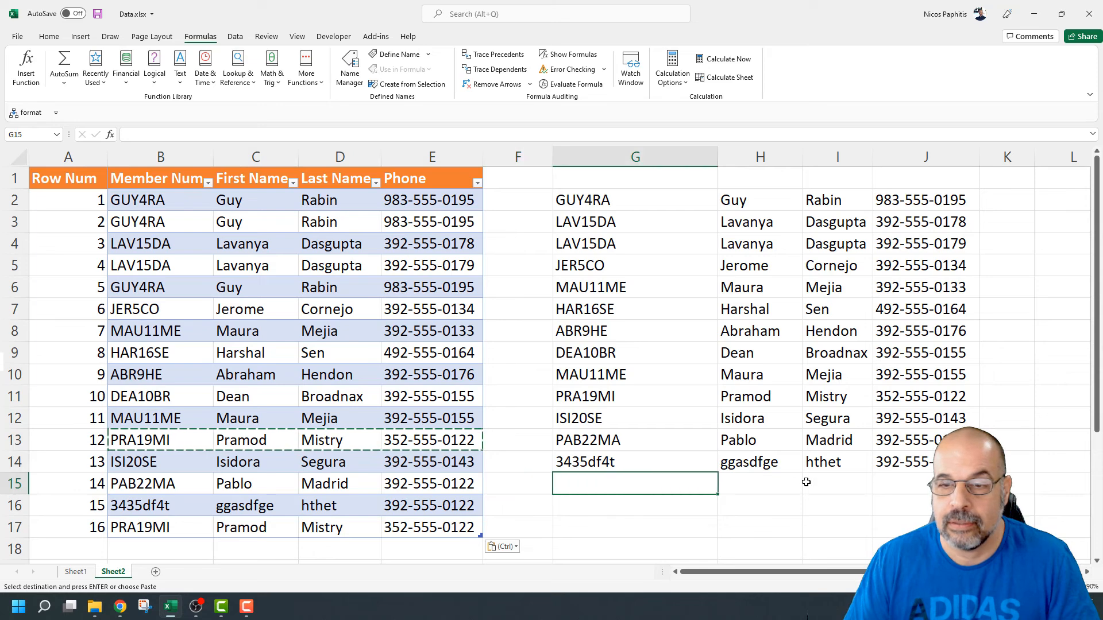
Step: Change the final digit of the phone number in E17 to 1 and check the UNIQUE output in row 15
{"action": "double_click", "coordinate": [478, 527]}
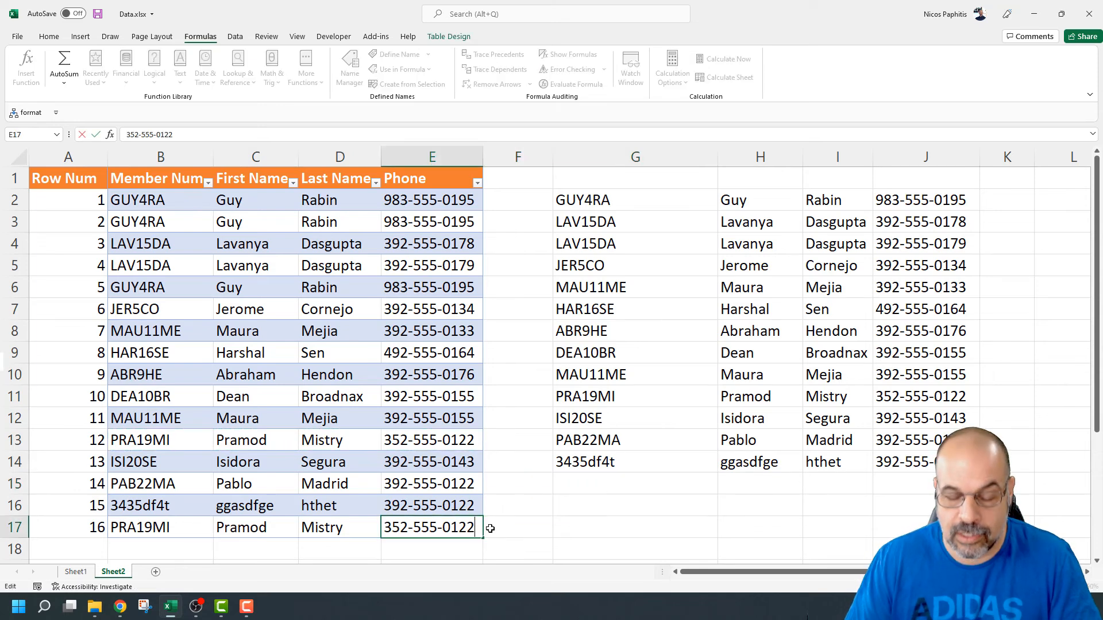
{"action": "key", "text": "BackSpace"}
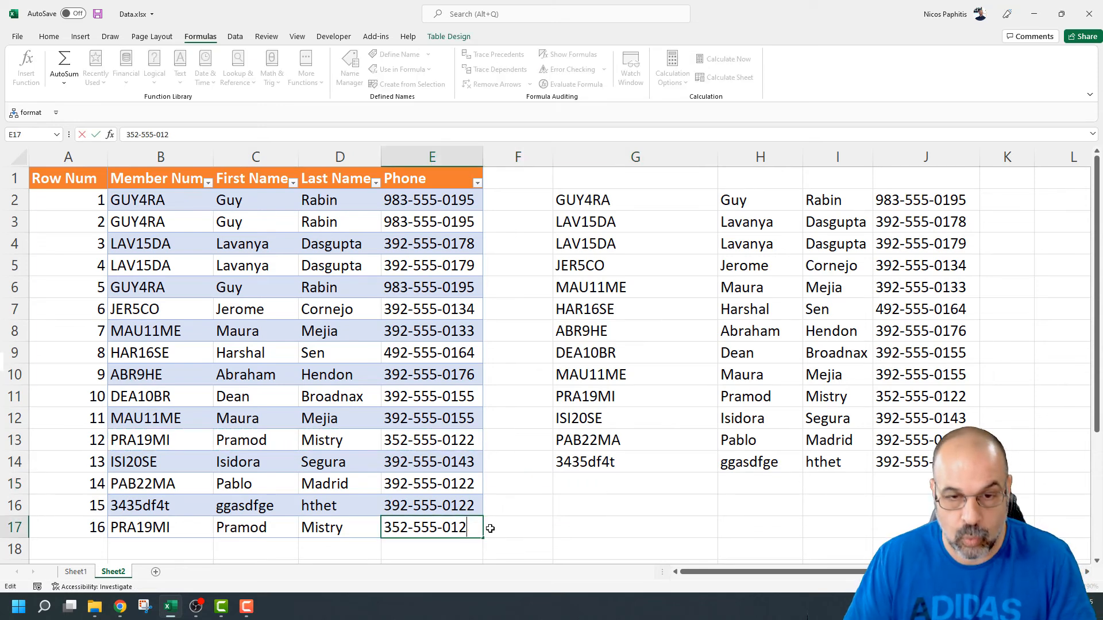
{"action": "type", "text": "1"}
{"action": "key", "text": "Return"}
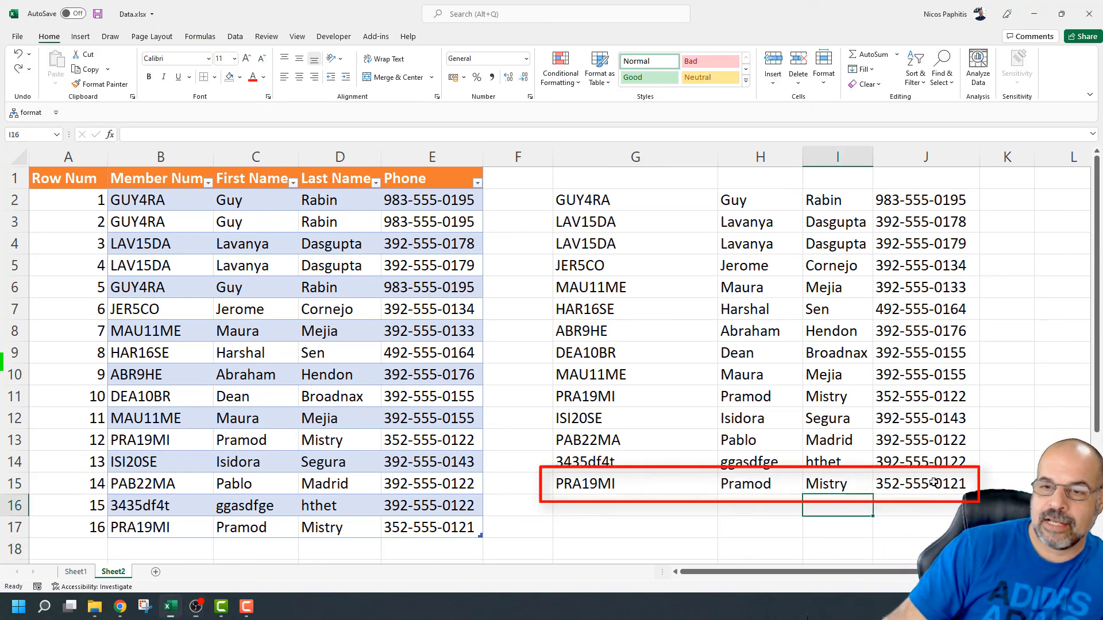
{"action": "left_click", "coordinate": [936, 483]}
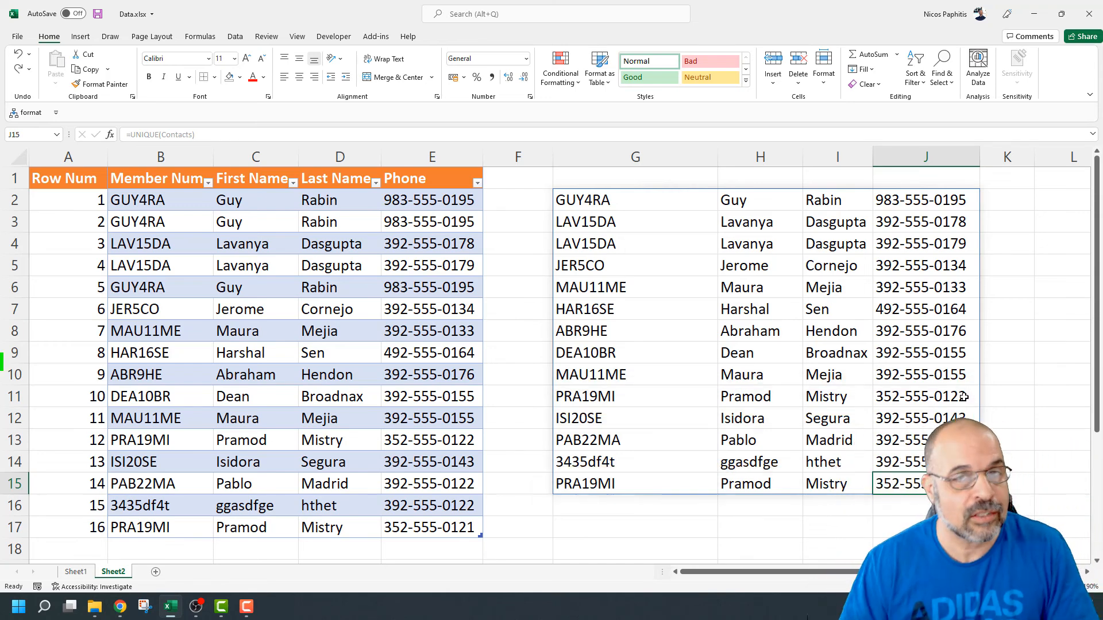
{"action": "left_click", "coordinate": [520, 455]}
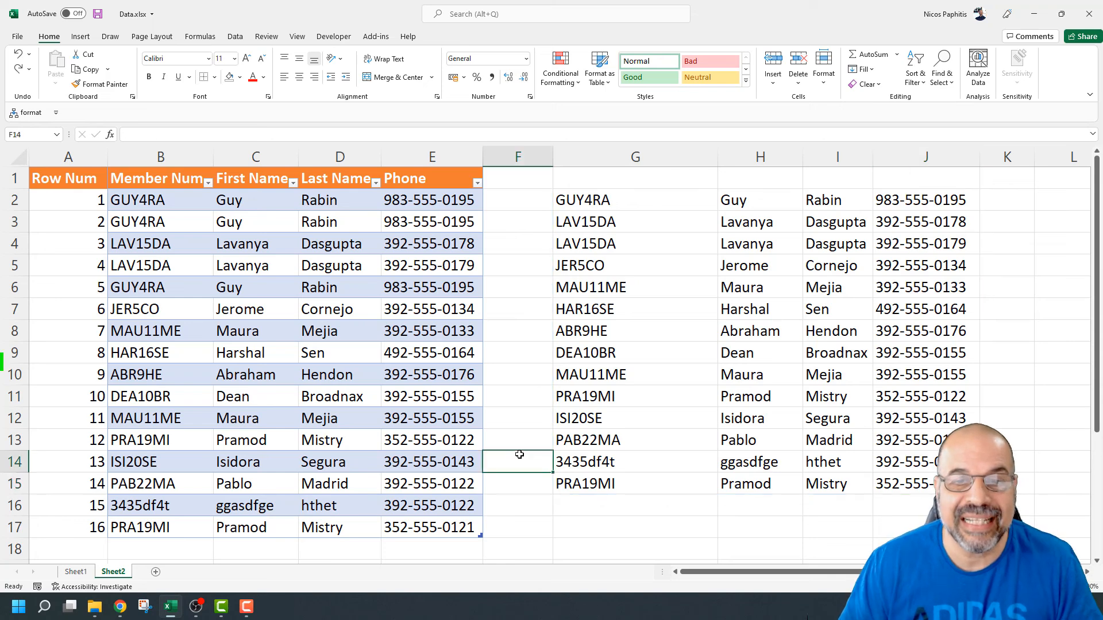
Step: Delete the Contacts table row that holds the record in B11:E11
{"action": "left_click", "coordinate": [160, 397]}
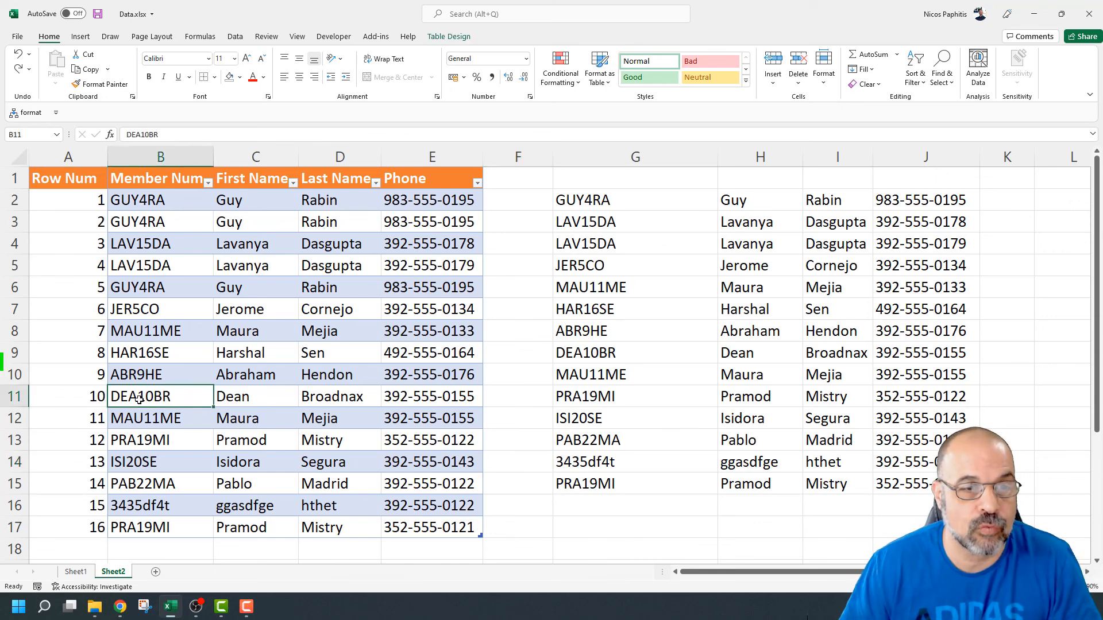
{"action": "key", "text": "ctrl+shift+Right"}
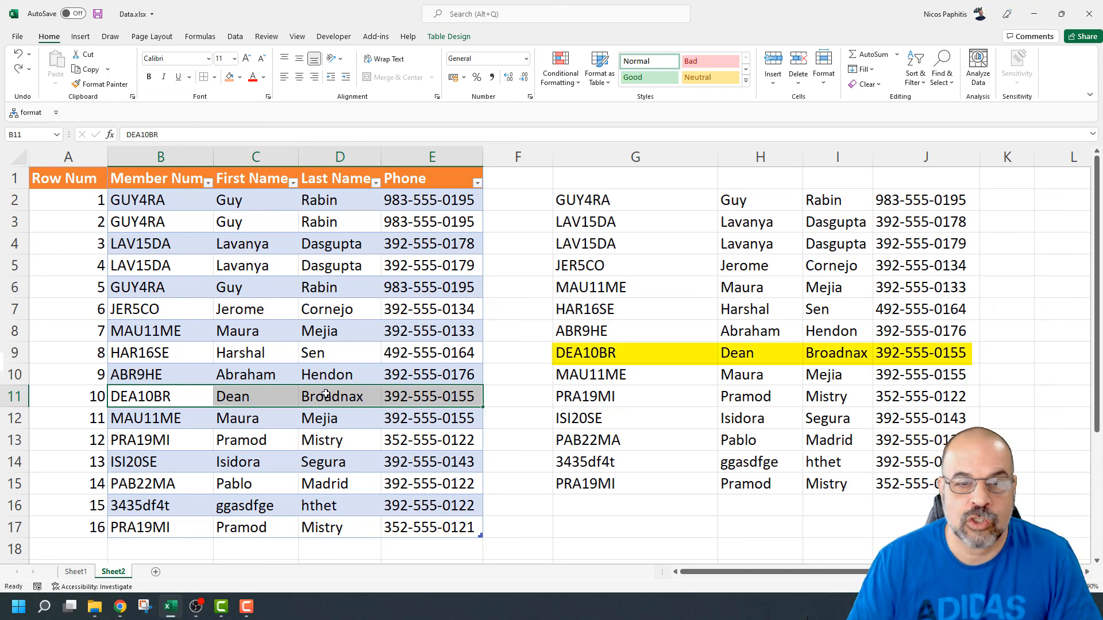
{"action": "right_click", "coordinate": [172, 396]}
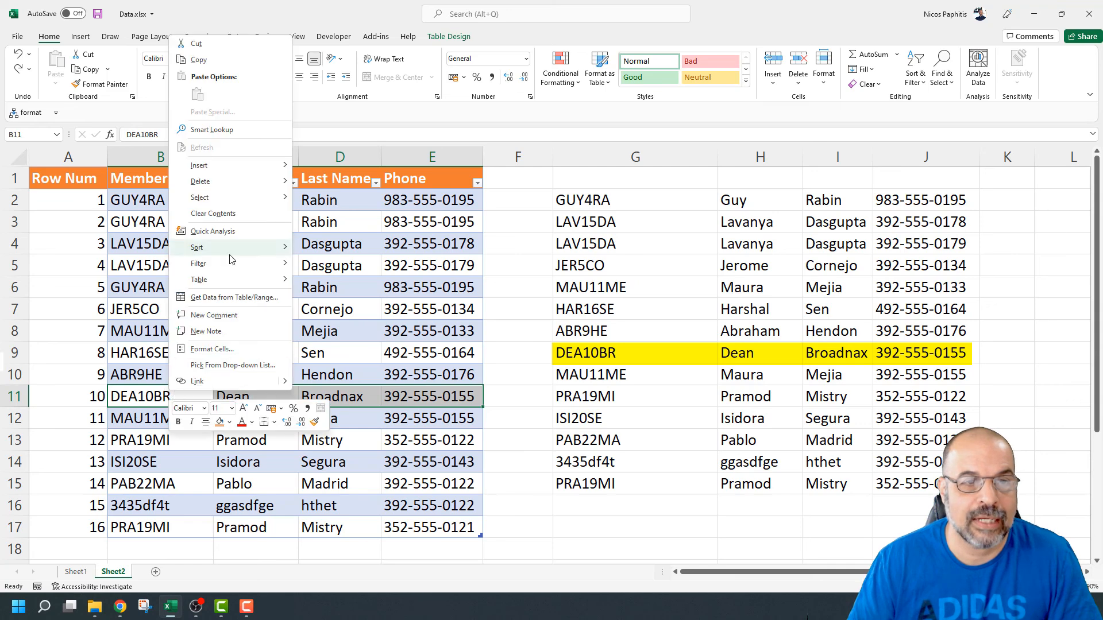
{"action": "mouse_move", "coordinate": [257, 186]}
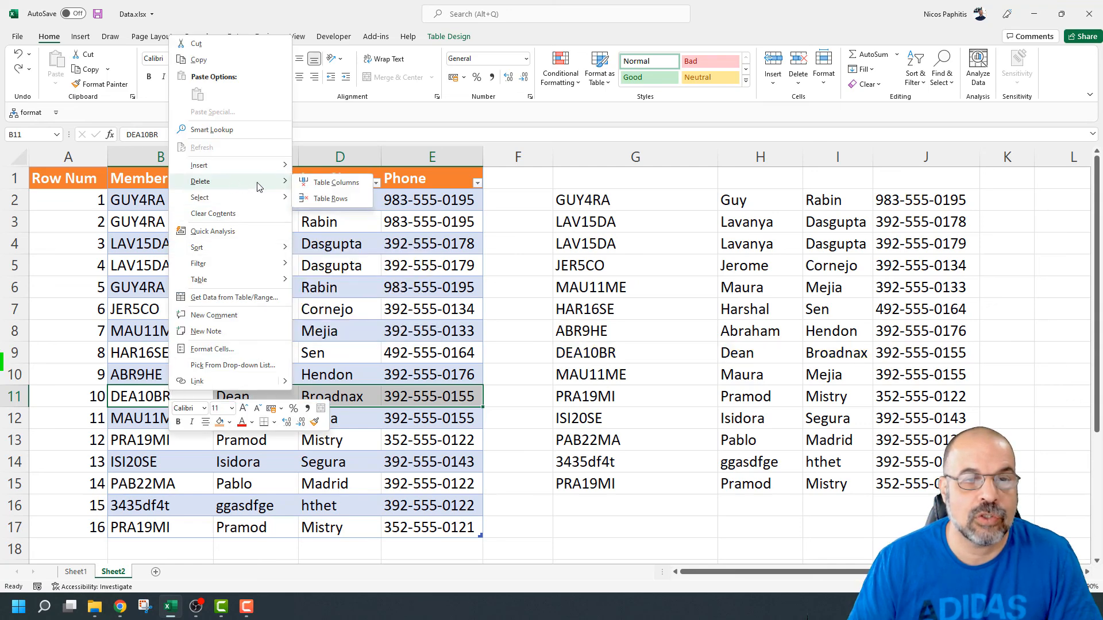
{"action": "left_click", "coordinate": [353, 201]}
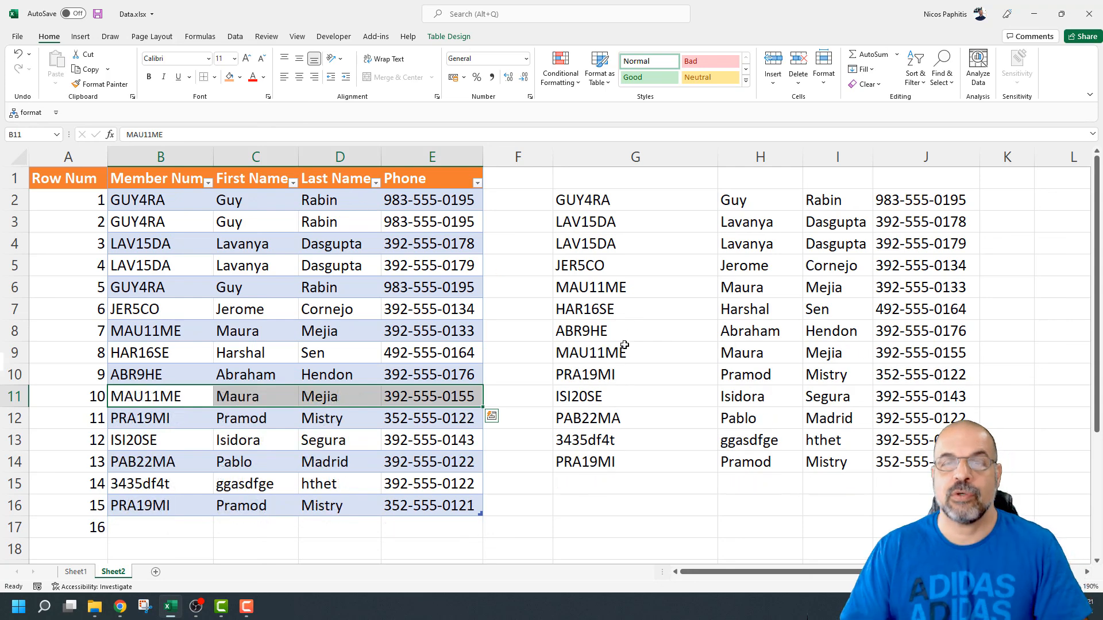